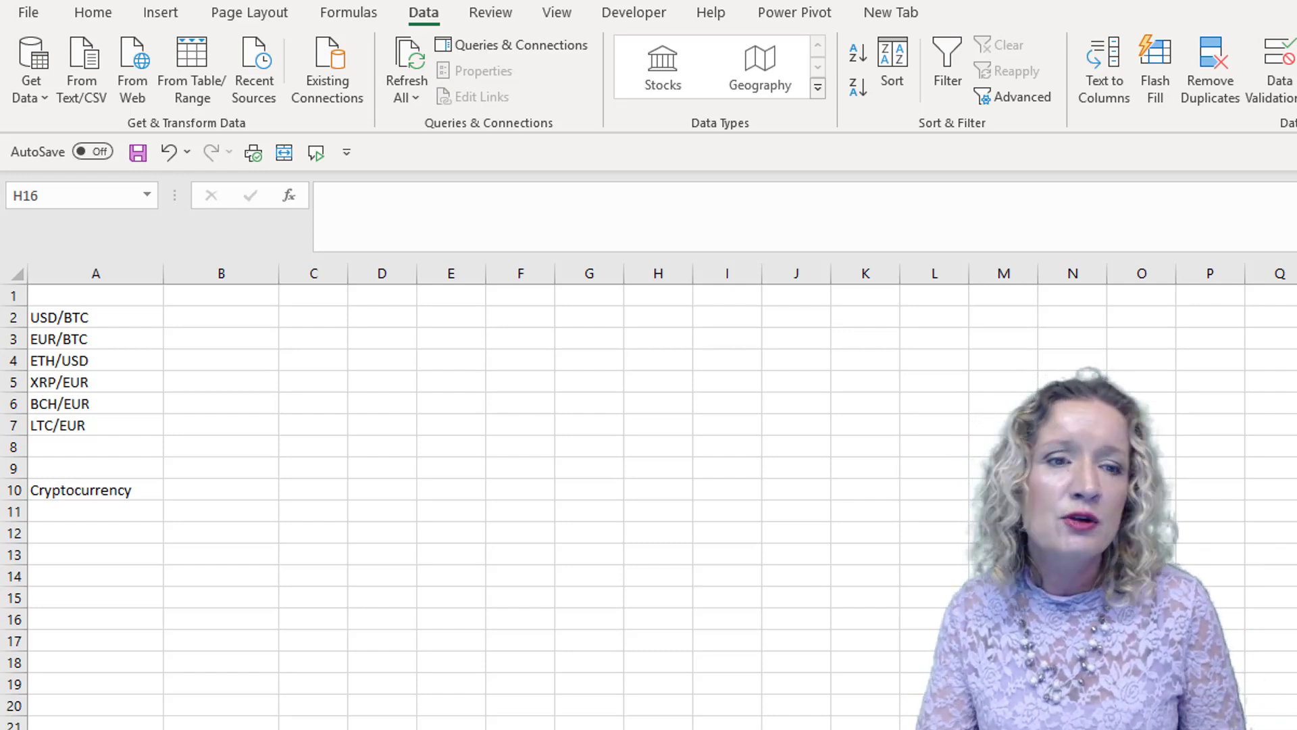
Go through the six currency pairs in A2 to A7, from USD/BTC to LTC/EUR.
left_click(115, 314)
left_click(126, 336)
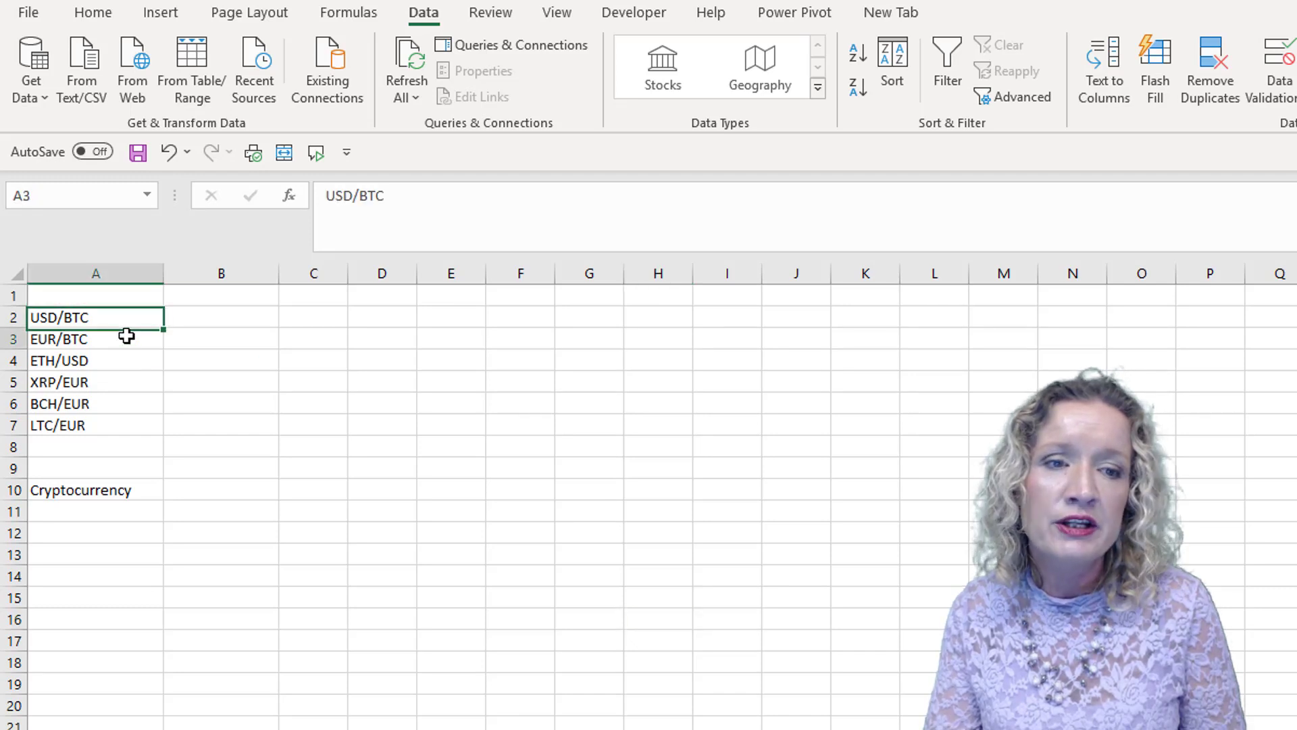
left_click(125, 361)
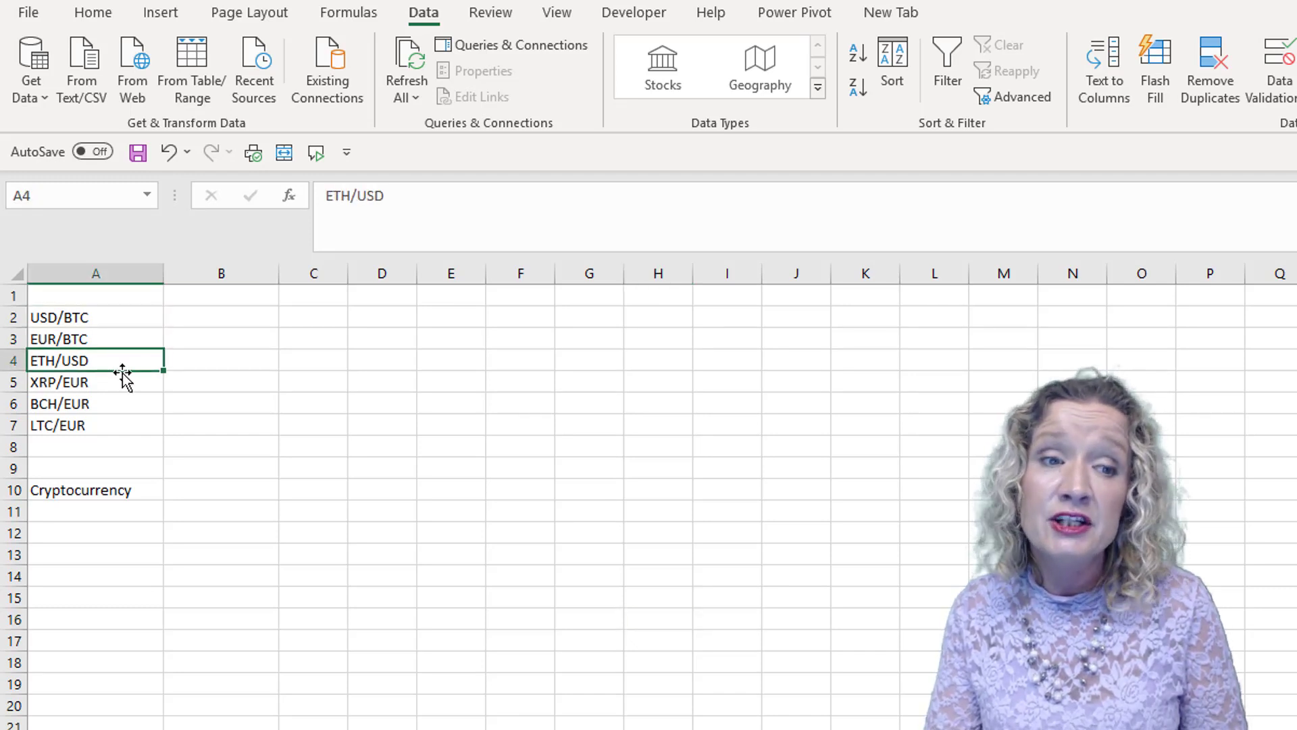
left_click(119, 379)
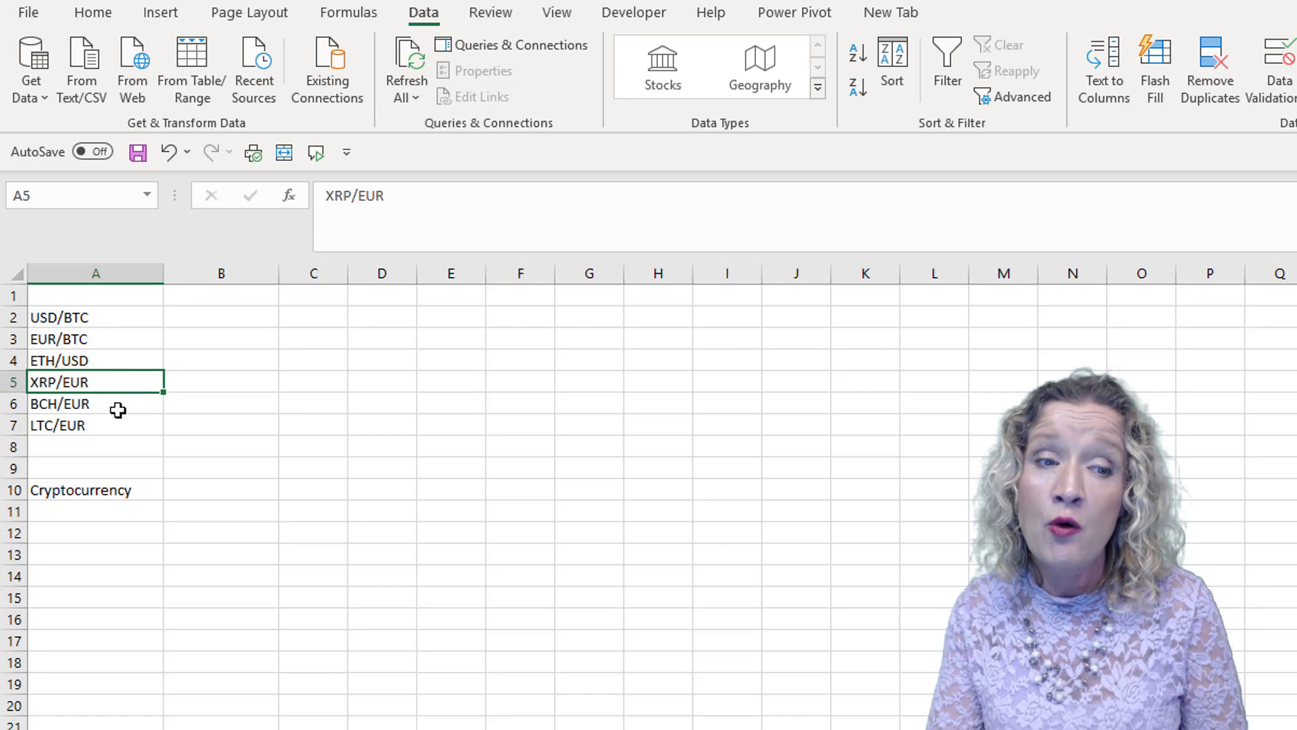
left_click(119, 407)
left_click(118, 426)
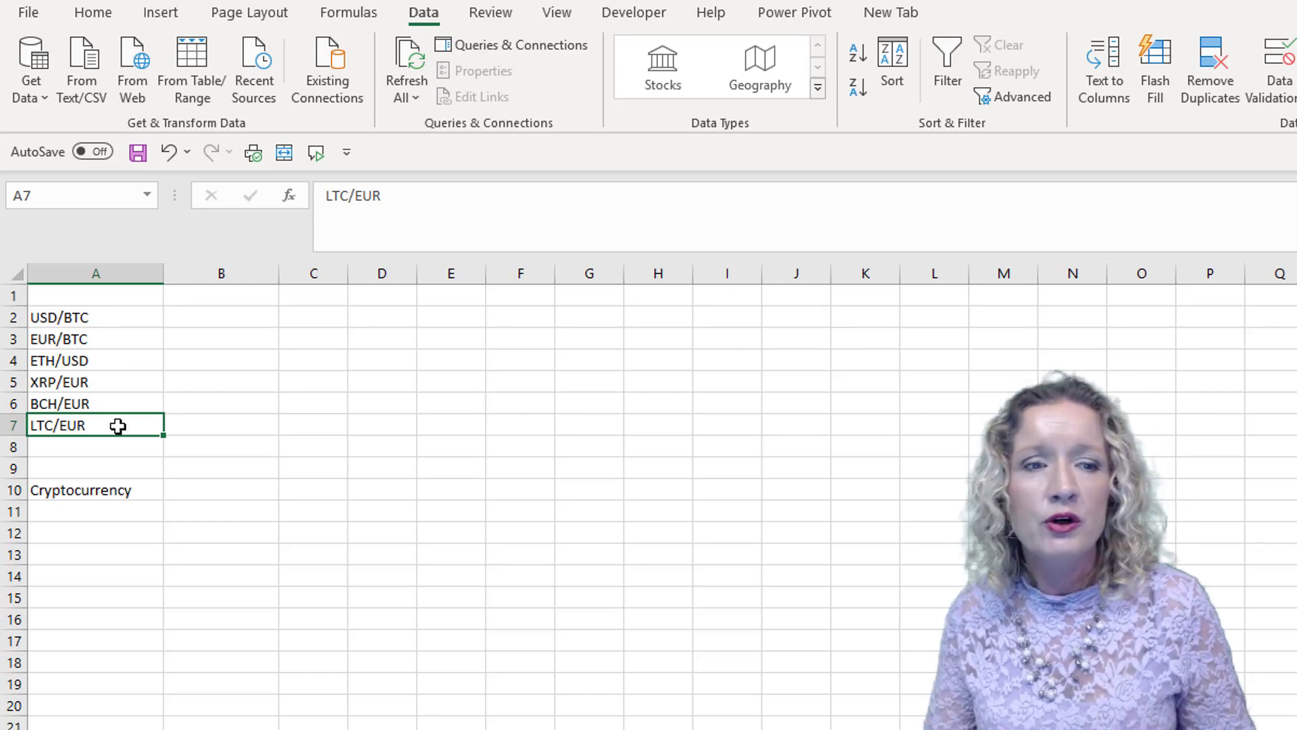
Select A2:A7 and apply the Stocks data type to the six pairs.
key("ctrl+Up")
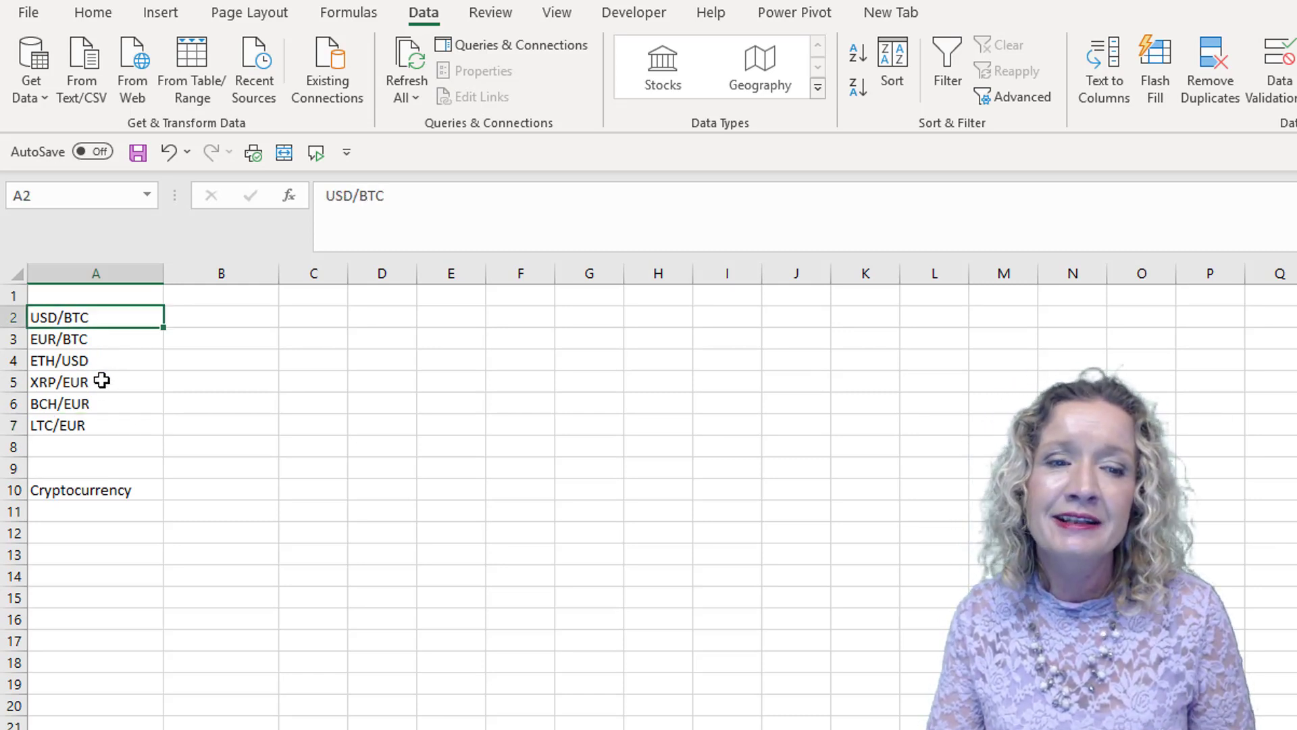
left_click(101, 380, "shift")
left_click(110, 318)
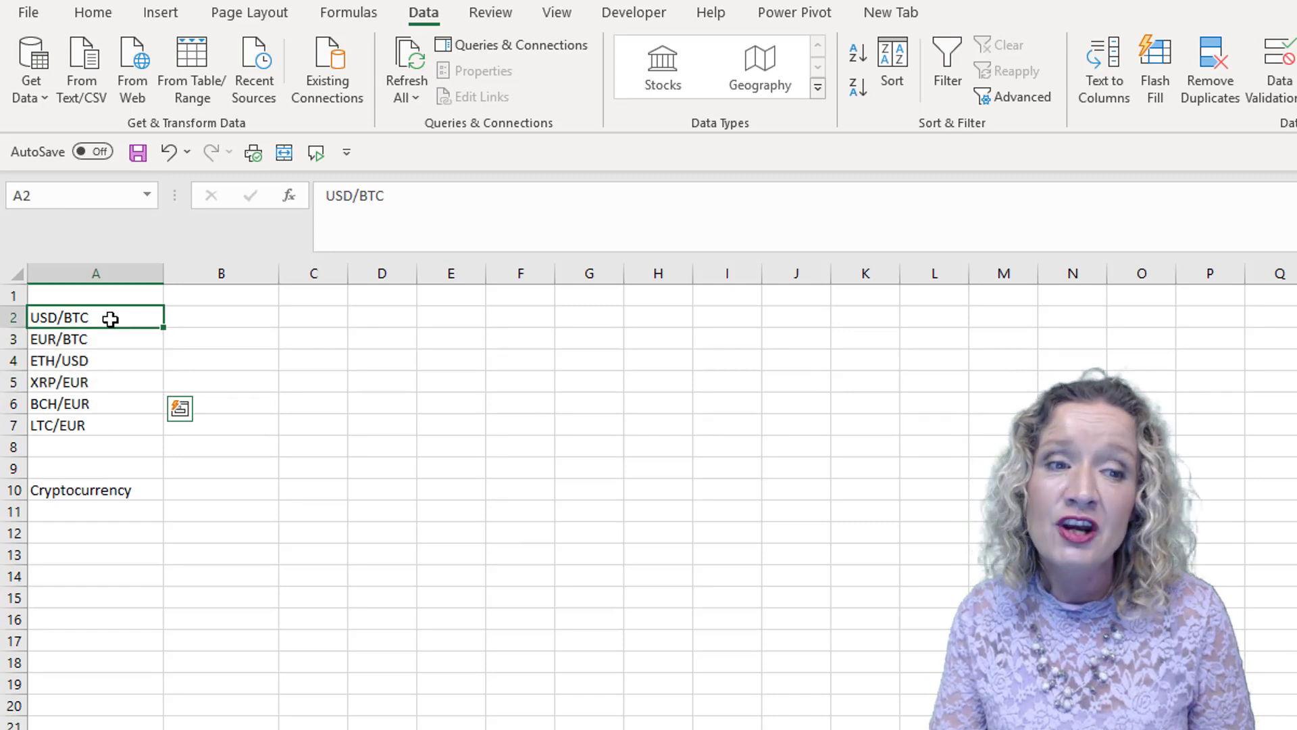
left_click_drag(110, 318, 84, 427)
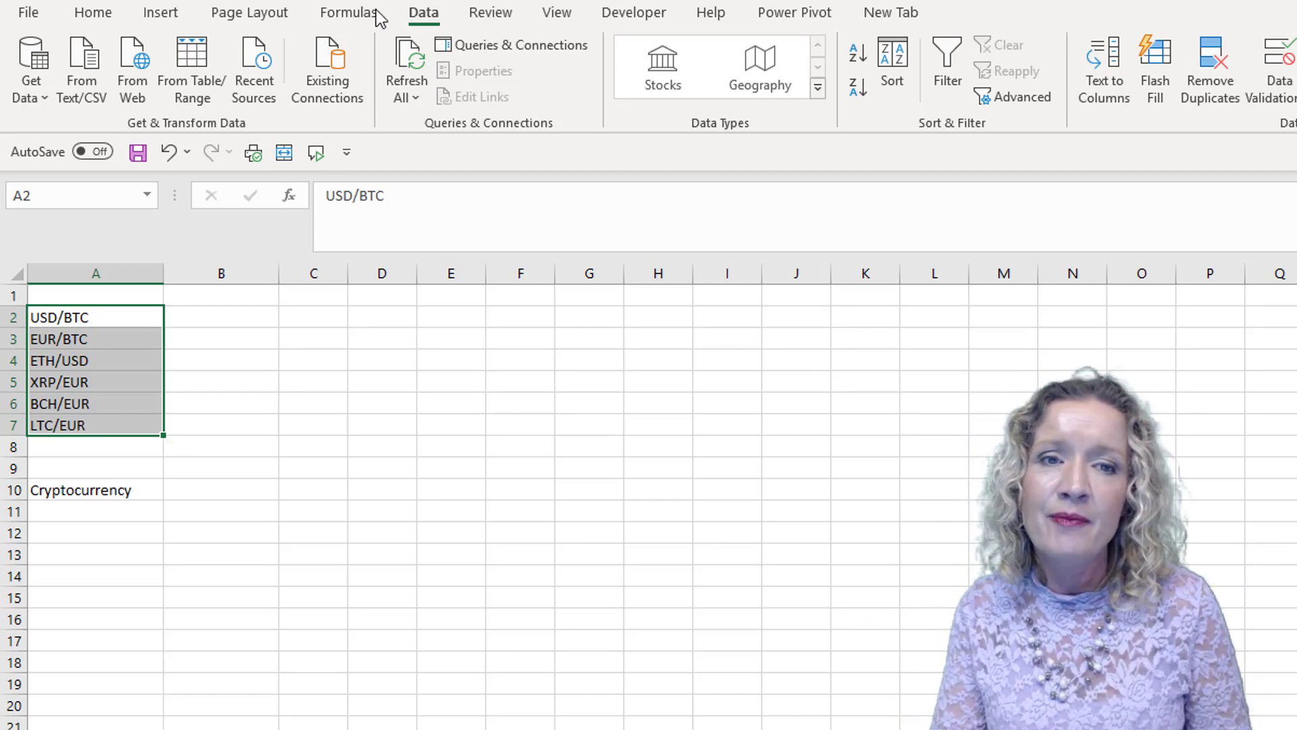
left_click(668, 70)
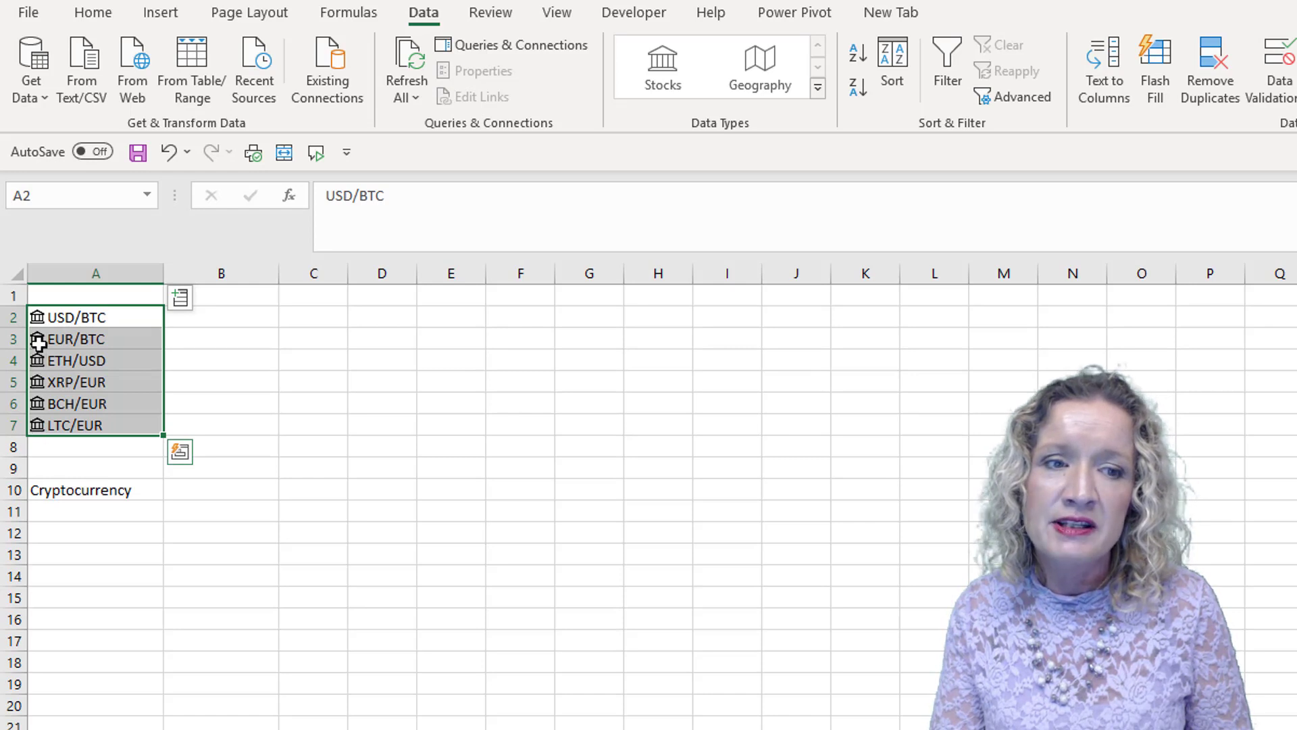
left_click(37, 321)
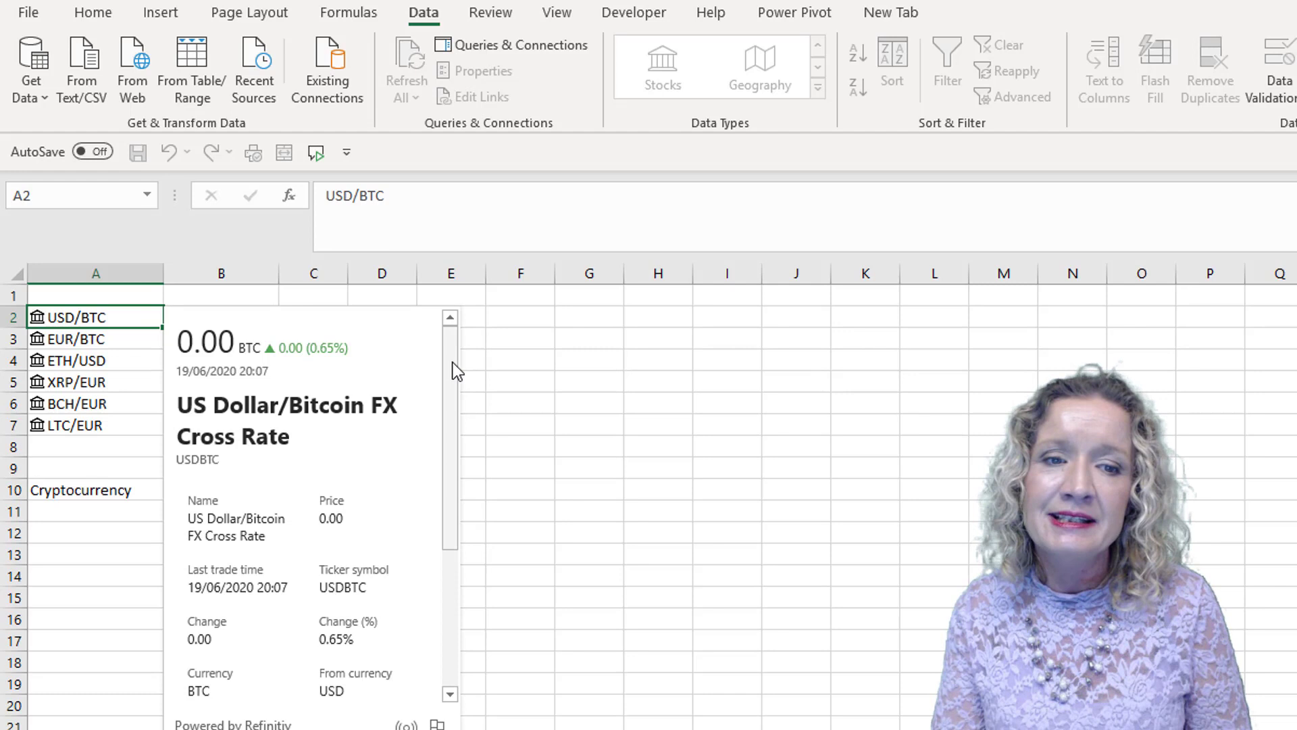
mouse_move(453, 363)
left_mouse_down()
mouse_move(437, 573)
mouse_move(452, 365)
left_mouse_up()
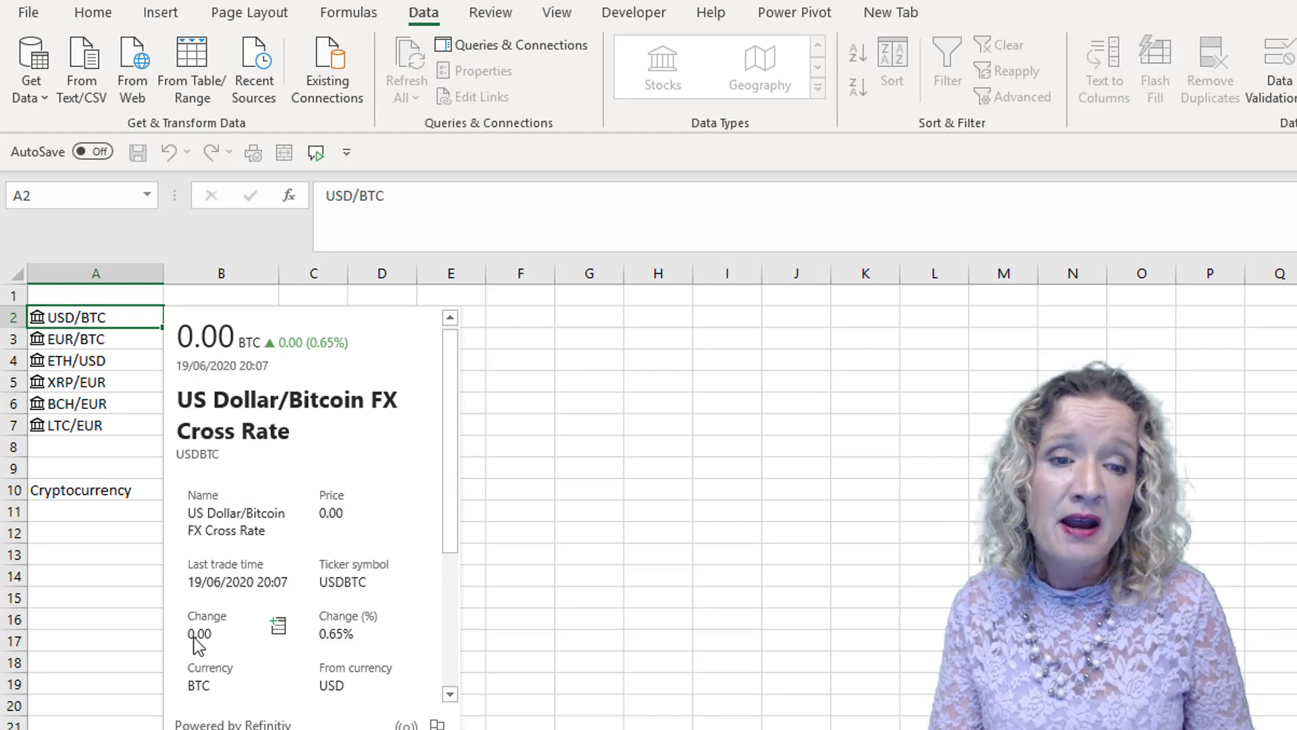
left_click(409, 629)
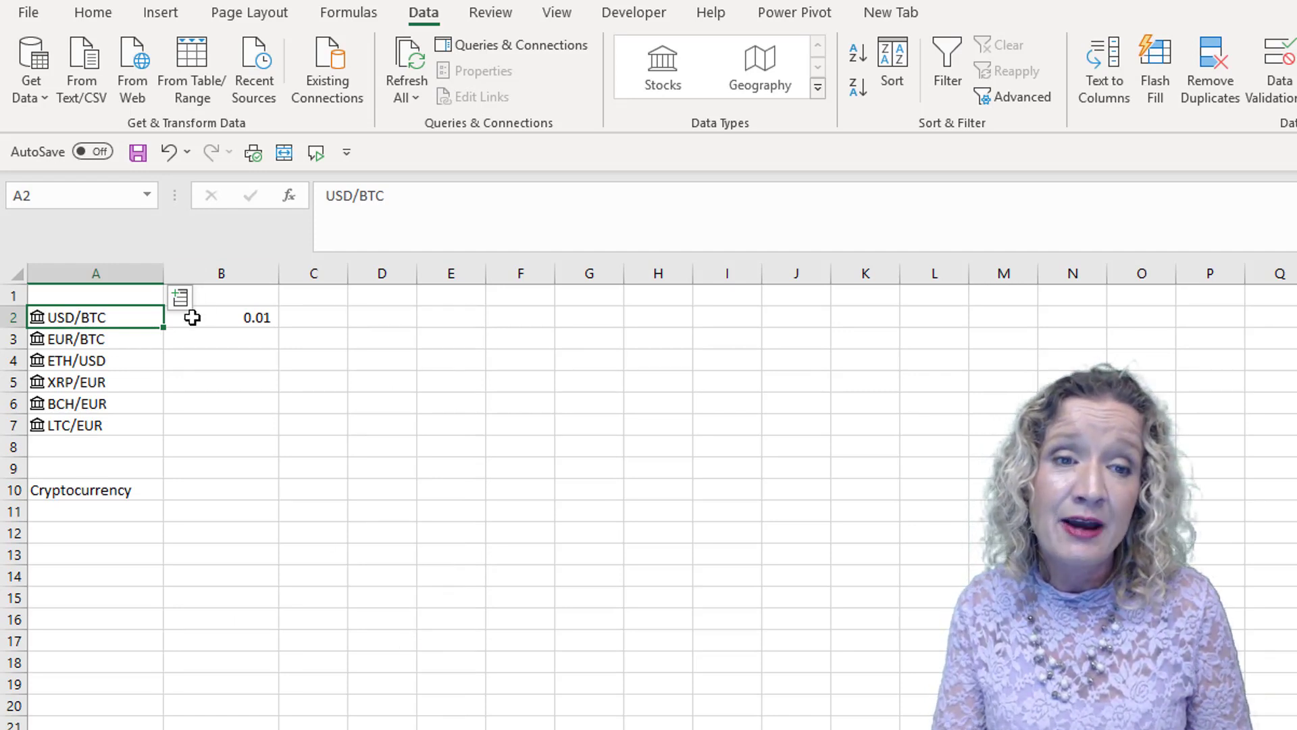
left_click(263, 318)
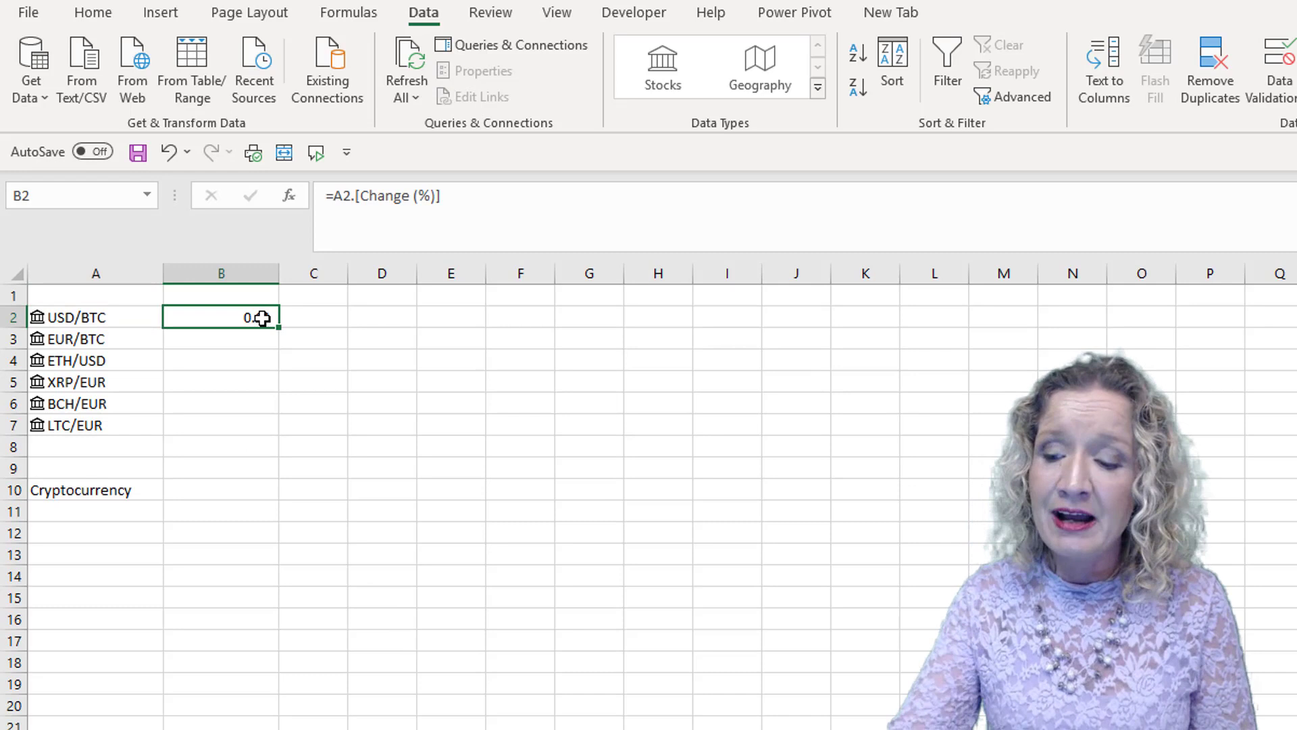
key("Delete")
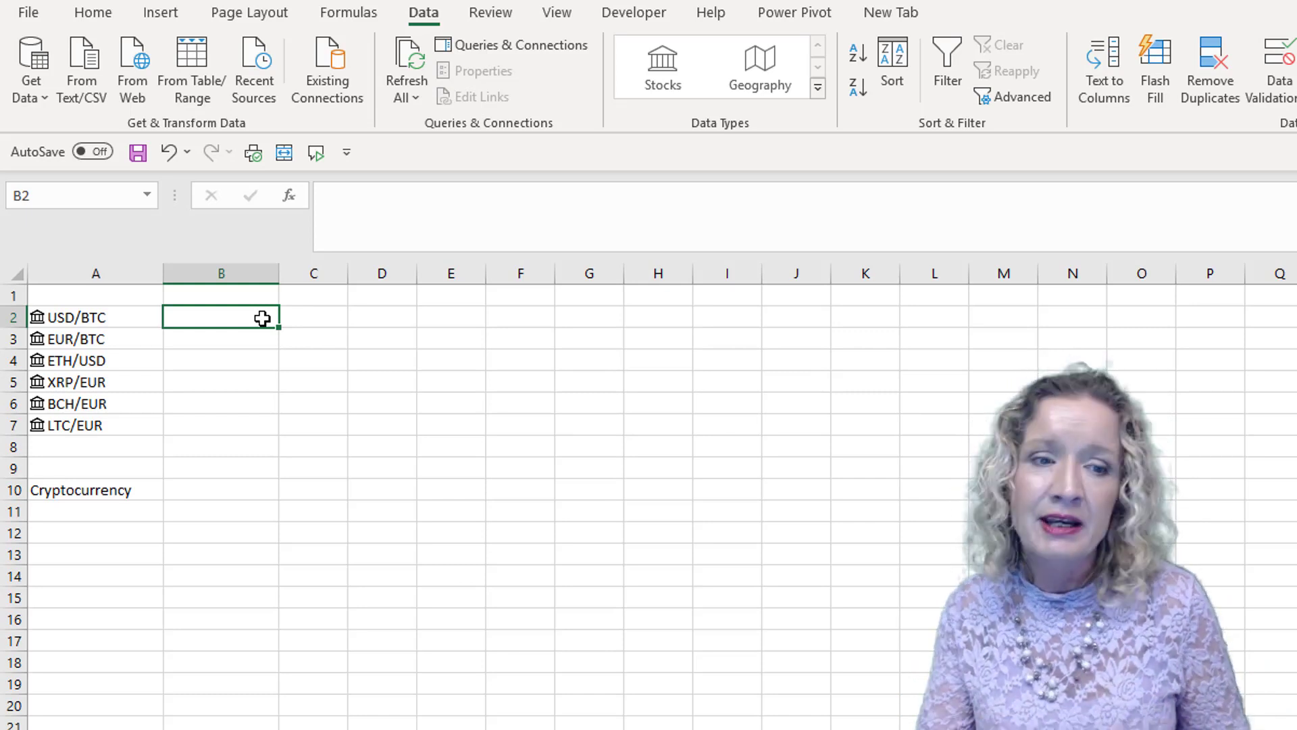
left_click(191, 486)
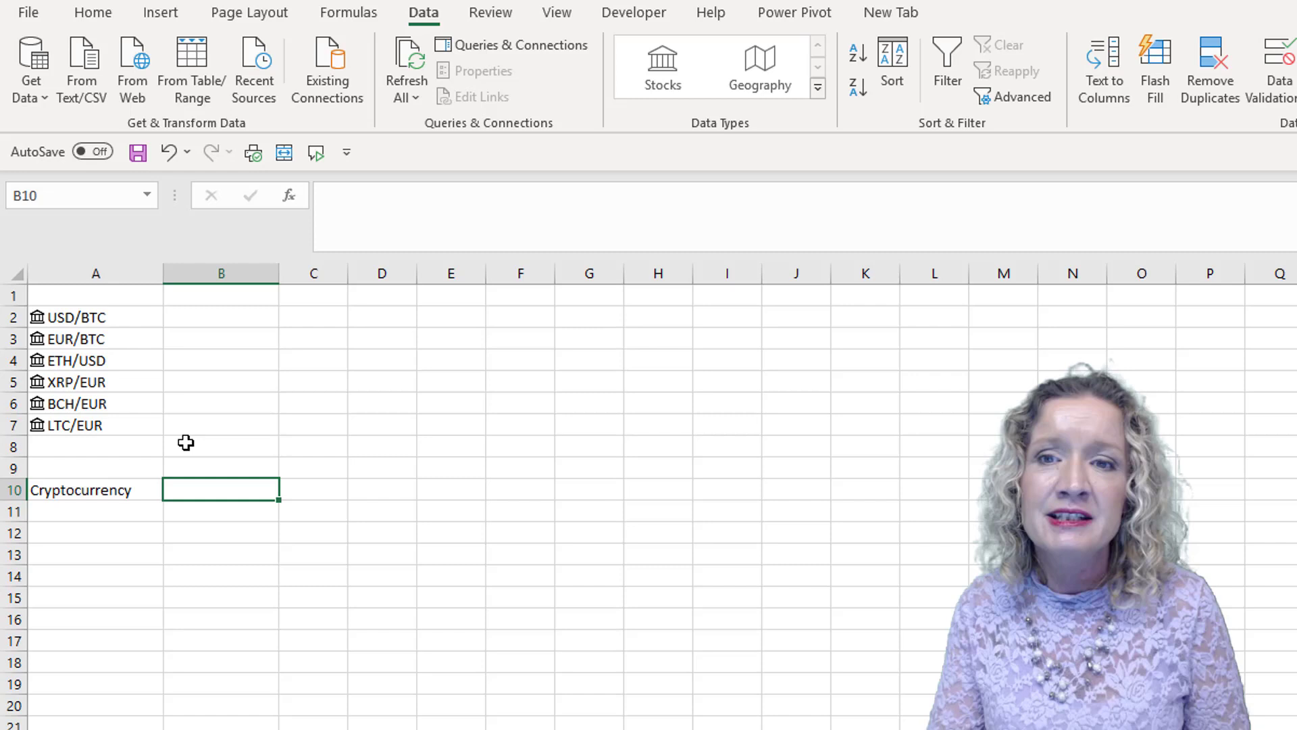
Give B10 a List validation sourced from $A$2:$A$7 and pick ETH/USD from it.
left_click(1288, 102)
left_click(1287, 126)
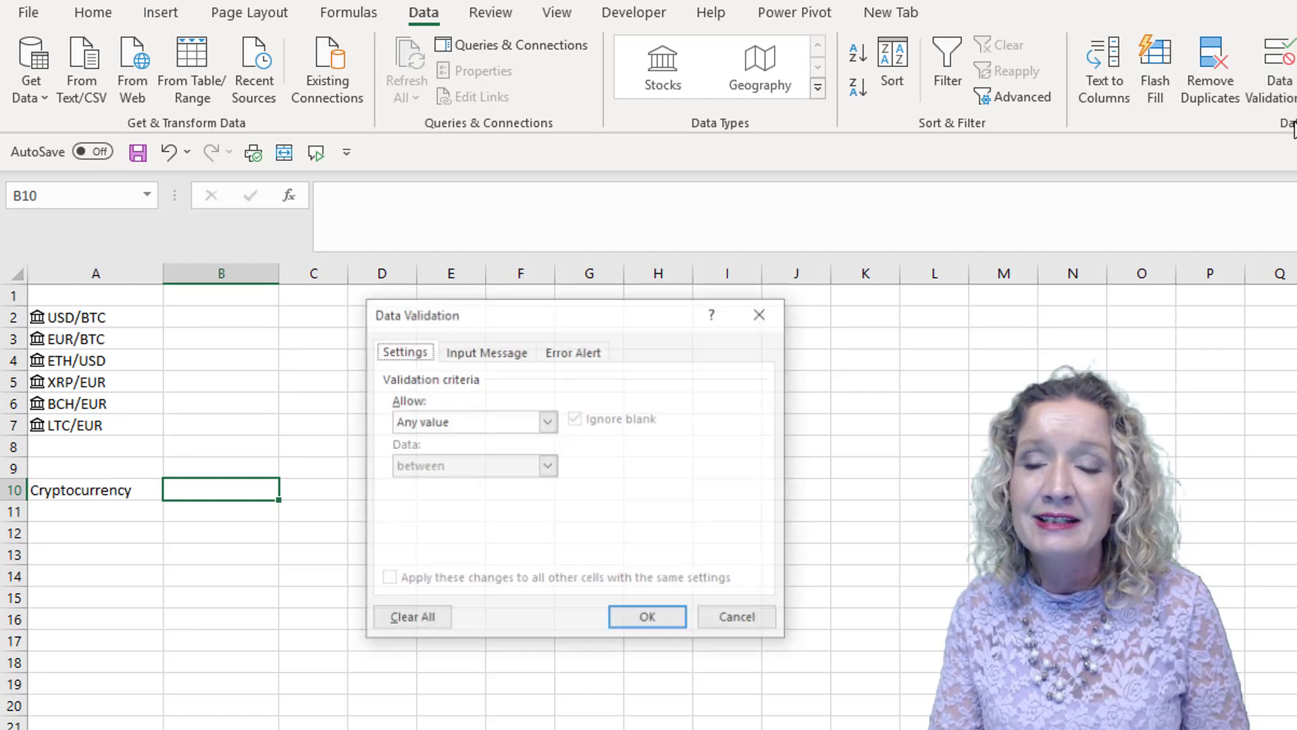
left_click(548, 422)
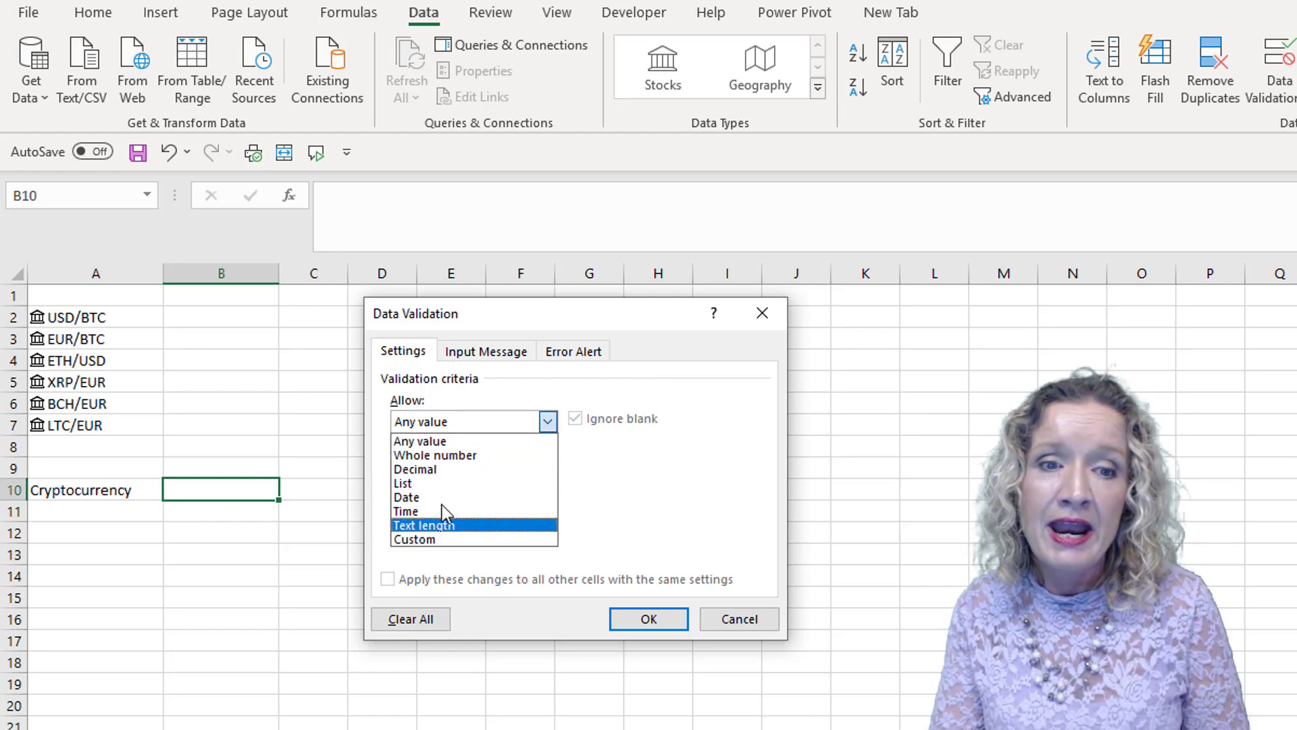
left_click(443, 484)
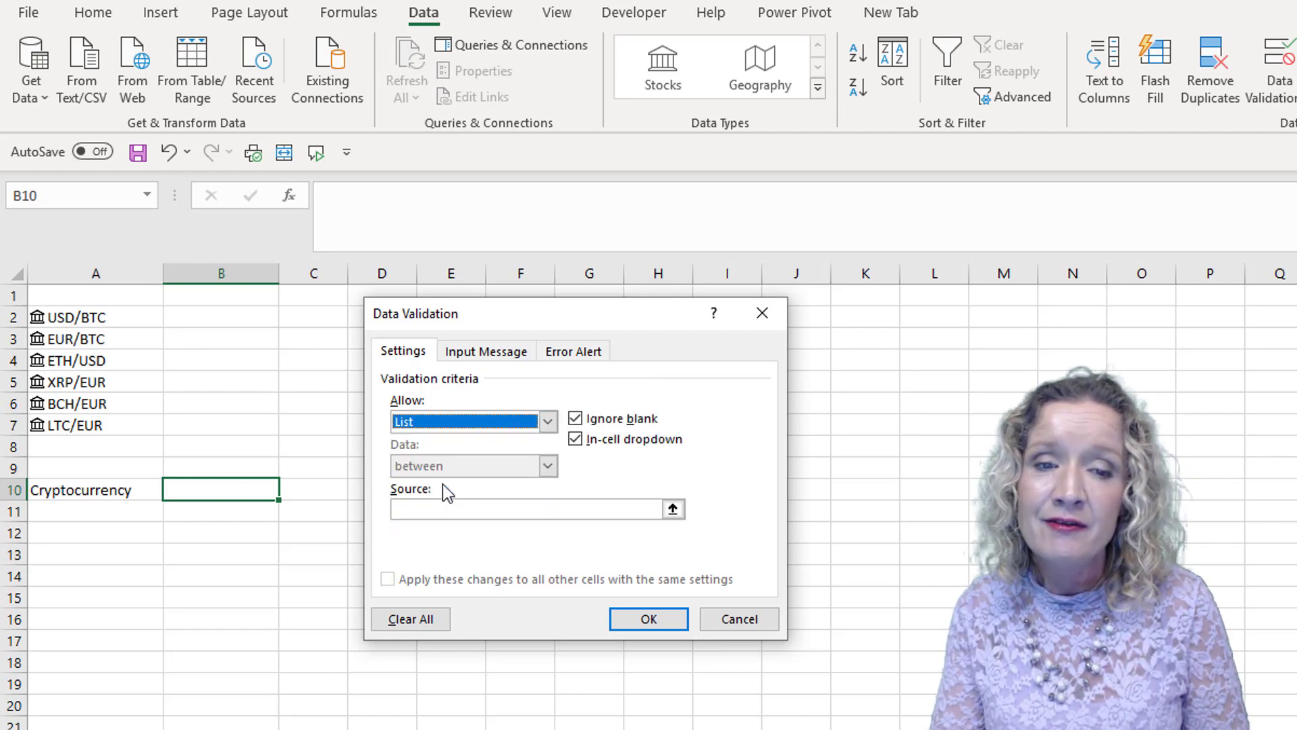
left_click(672, 509)
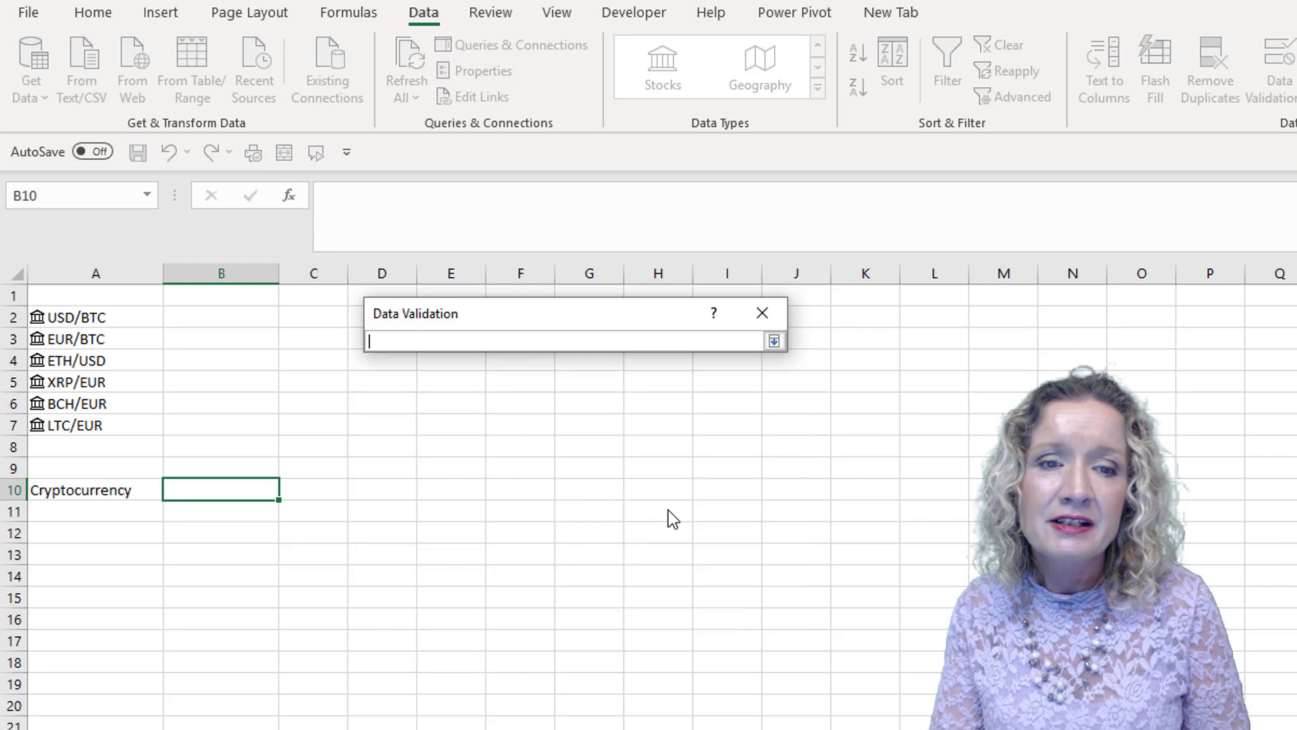
left_click(70, 335)
left_click_drag(70, 314, 61, 426)
key("Return")
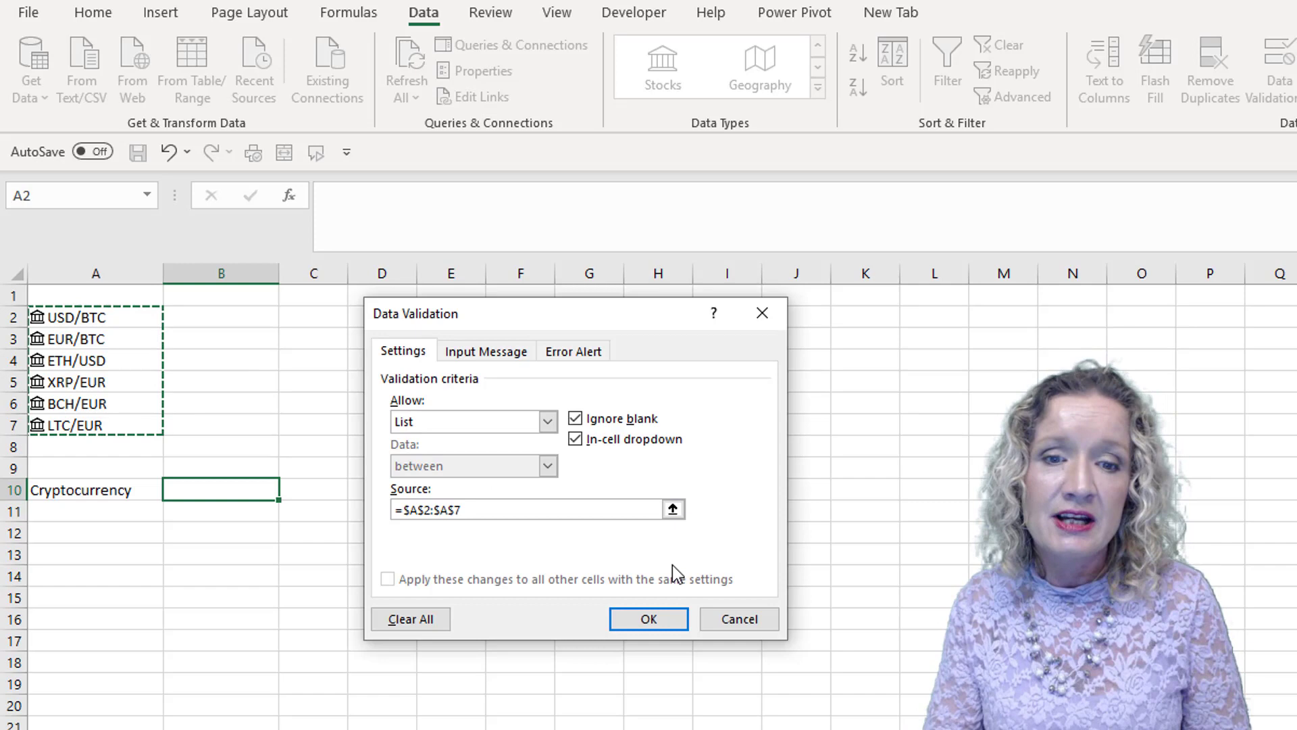
left_click(658, 614)
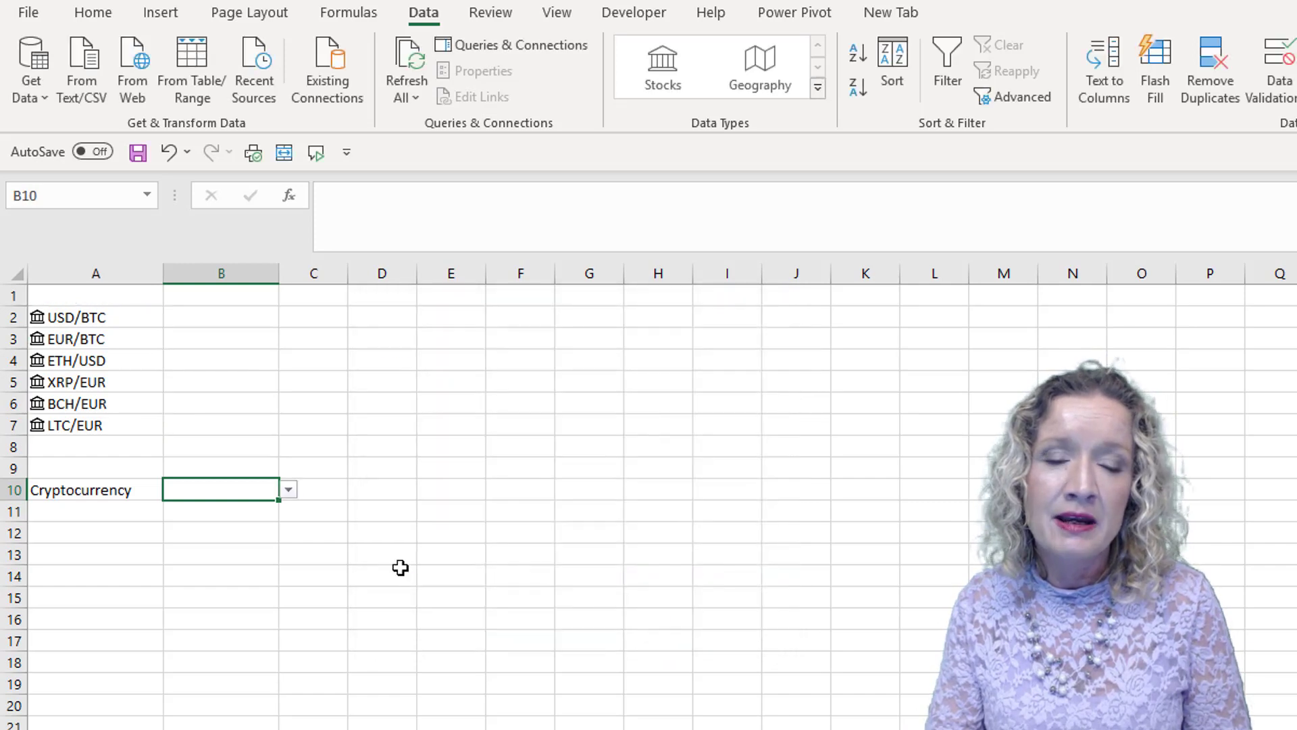
left_click(289, 489)
left_click(202, 534)
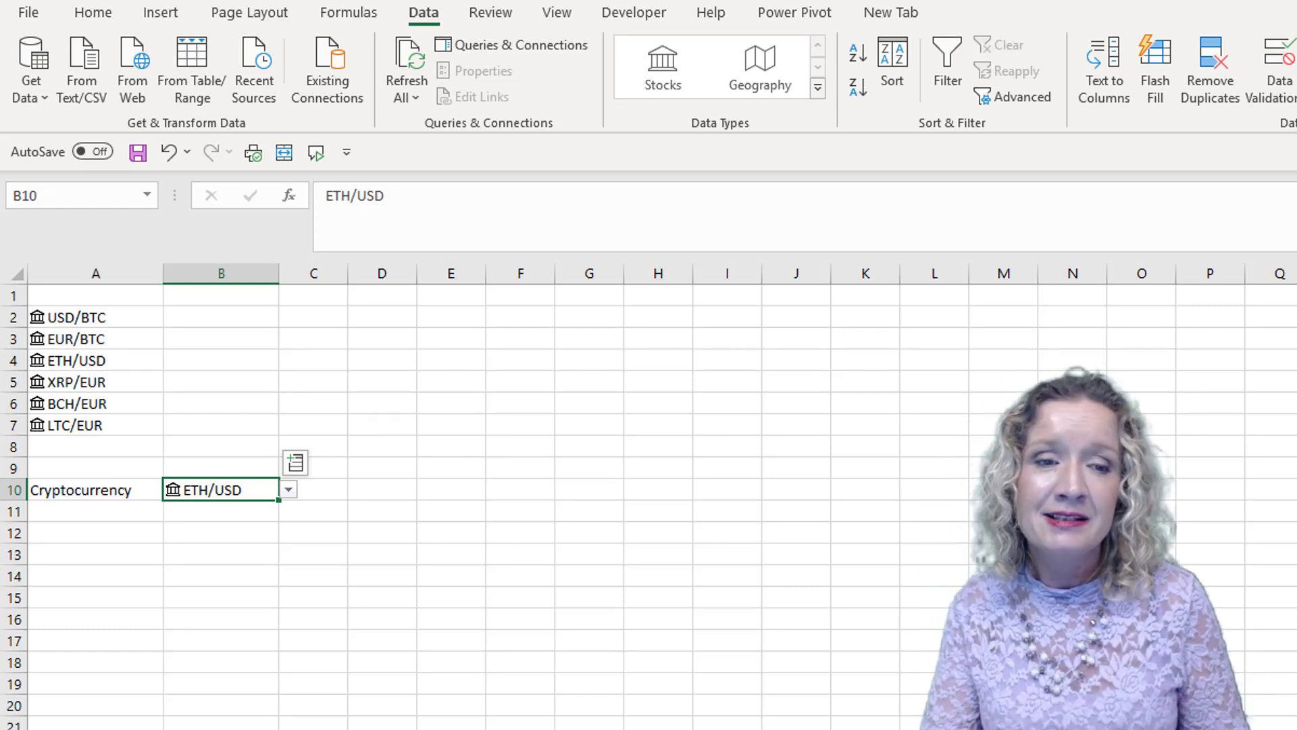
In A12, start a STOCKHISTORY formula using B10 as the stock argument.
left_click(94, 531)
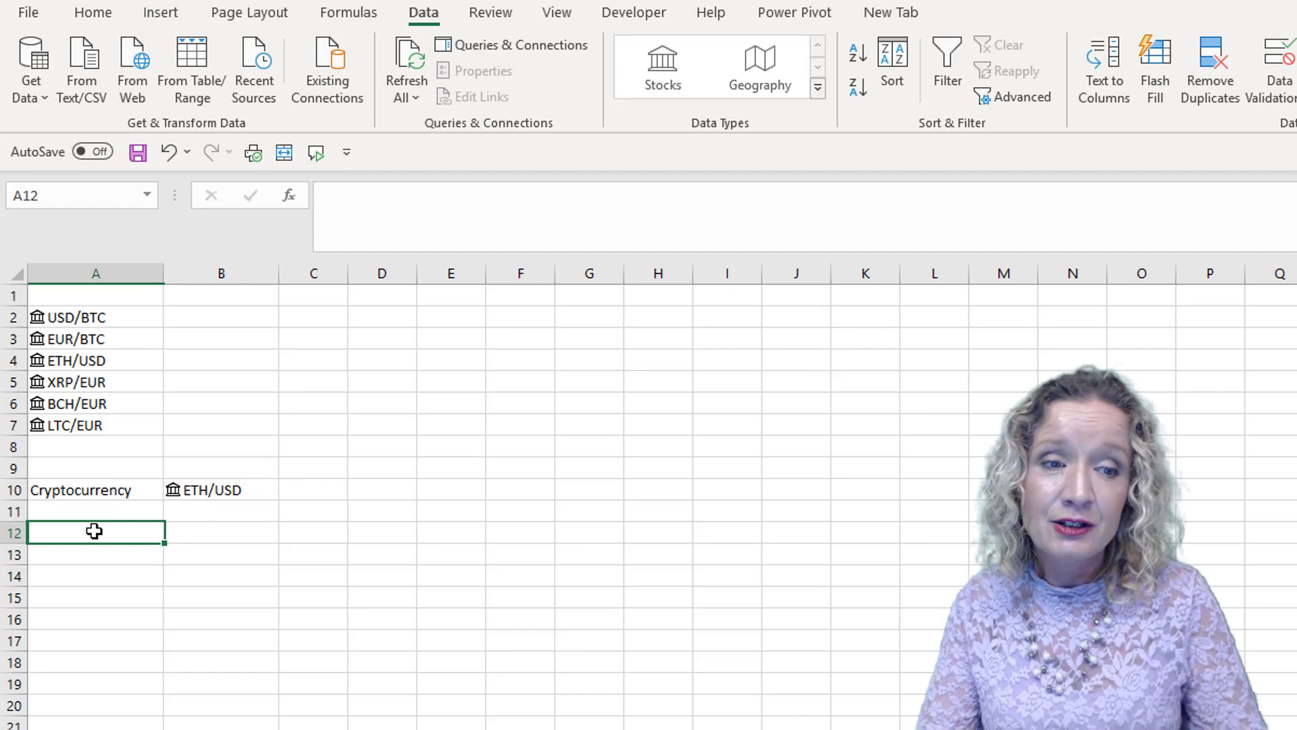
type("=sti")
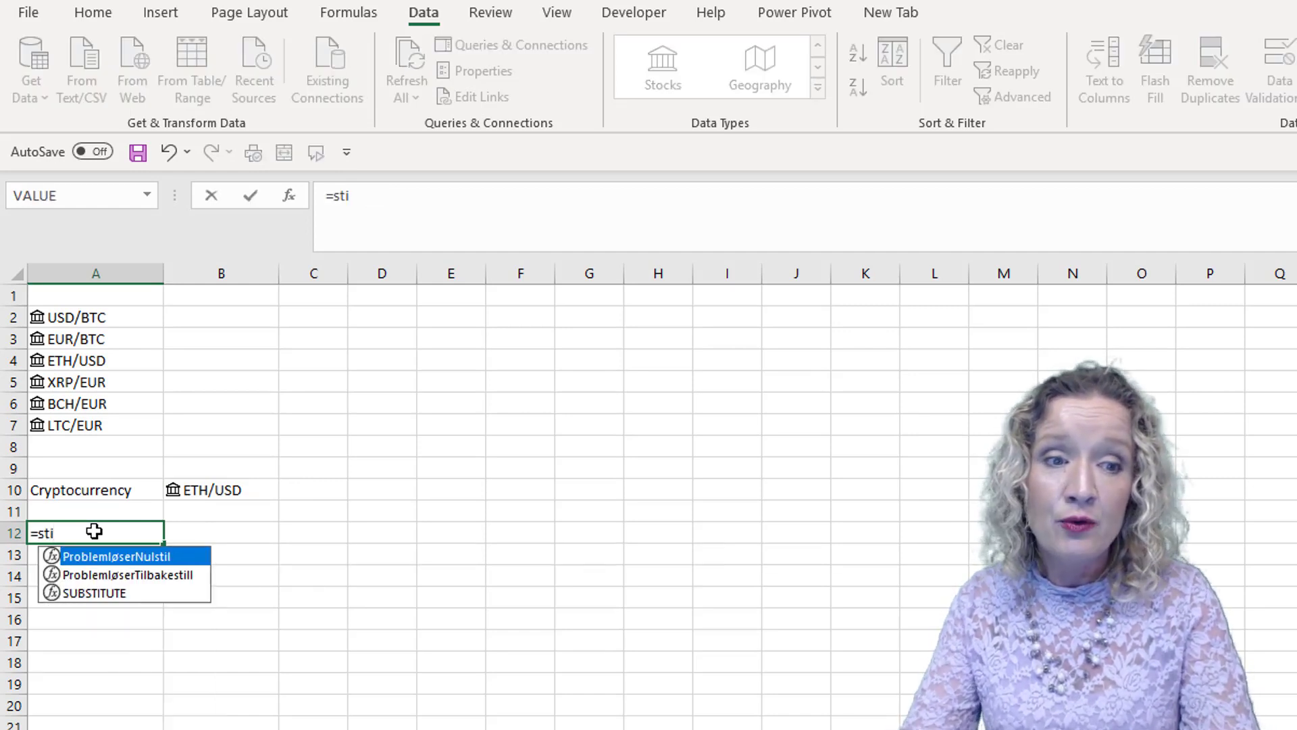
key("BackSpace")
type("o")
key("Tab")
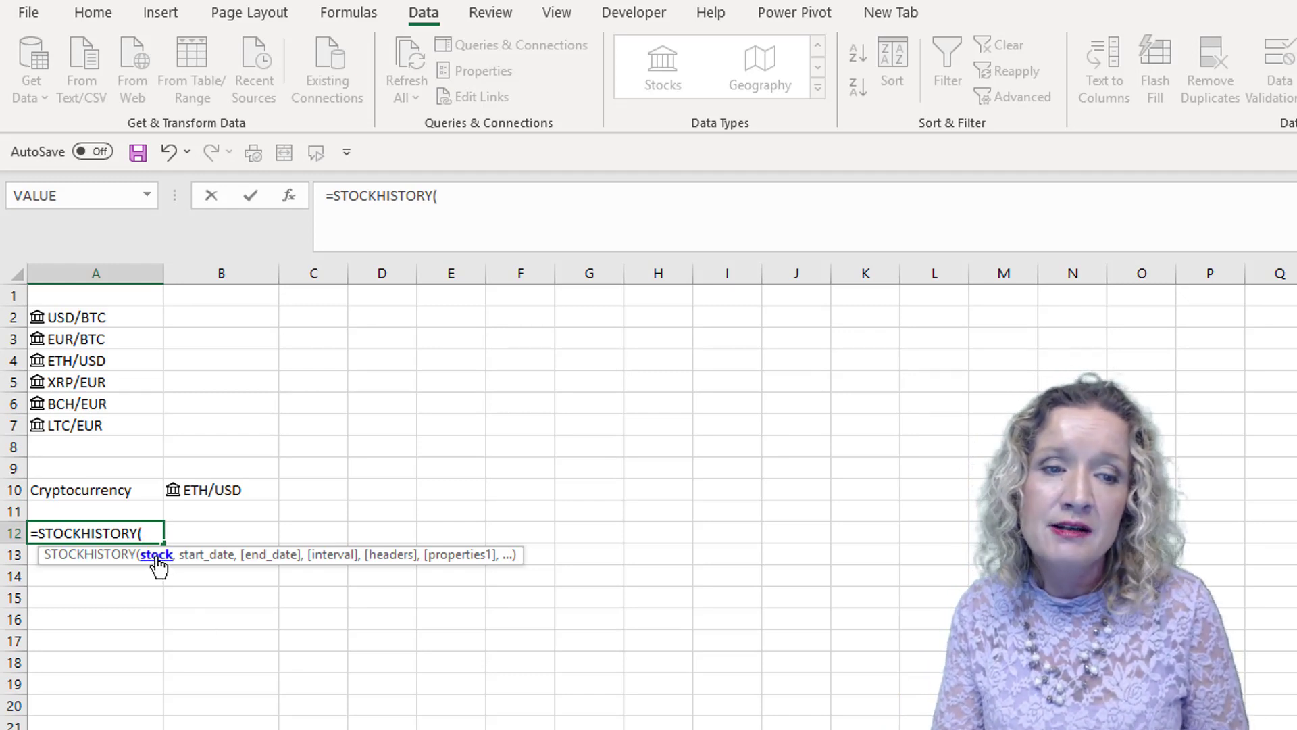
left_click(235, 489)
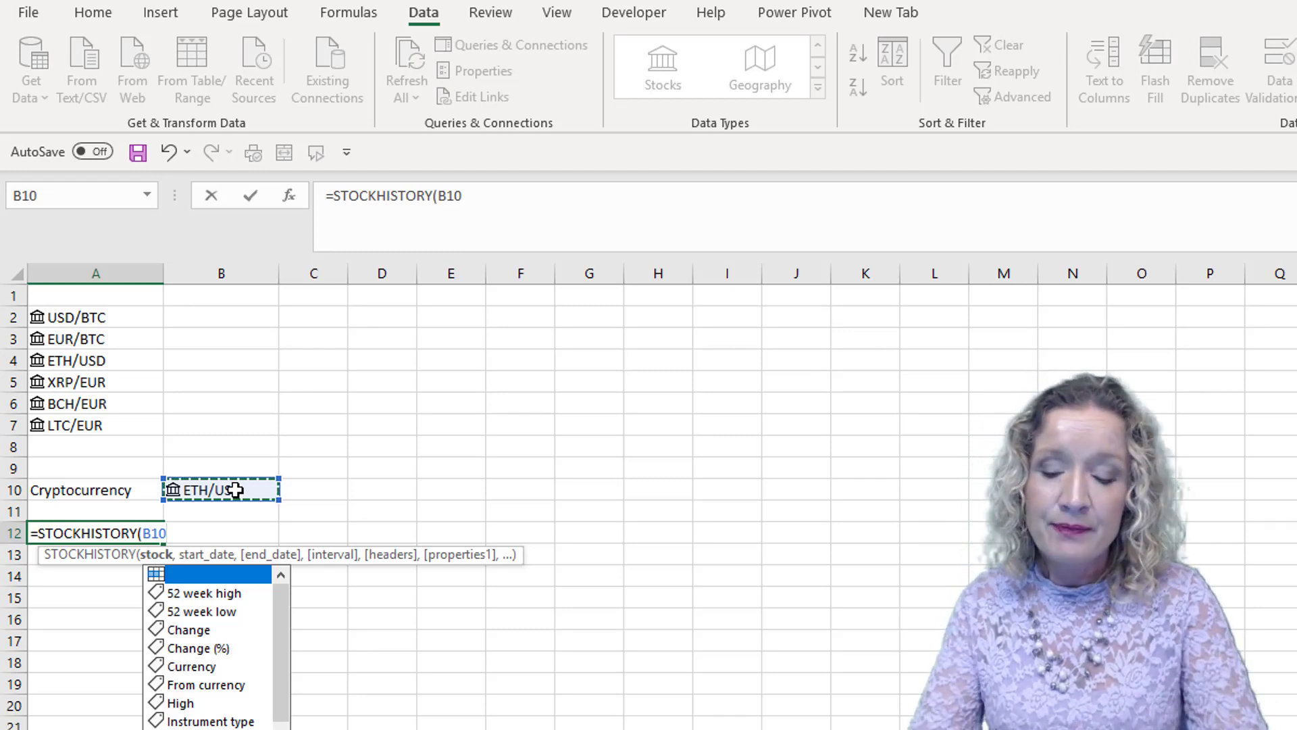
Set the start date to TODAY()-30 and add commas to skip end_date.
type(",")
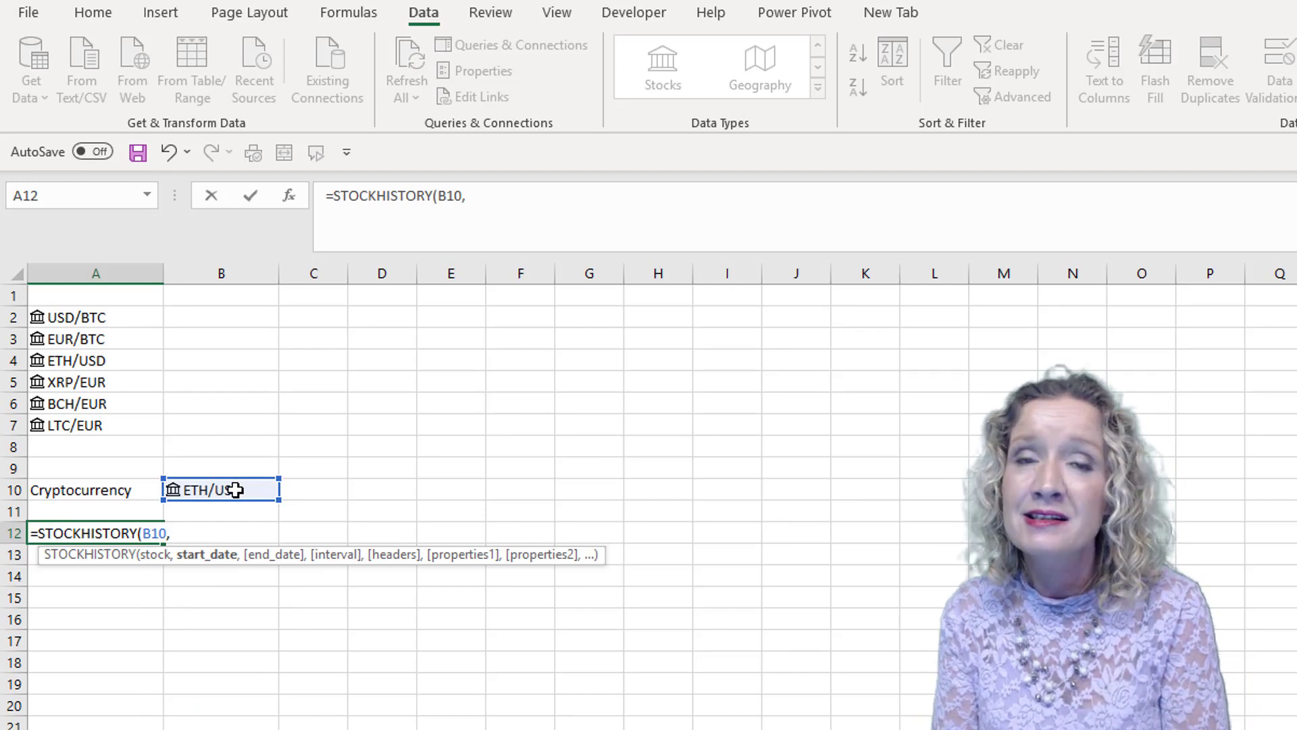
type("\"")
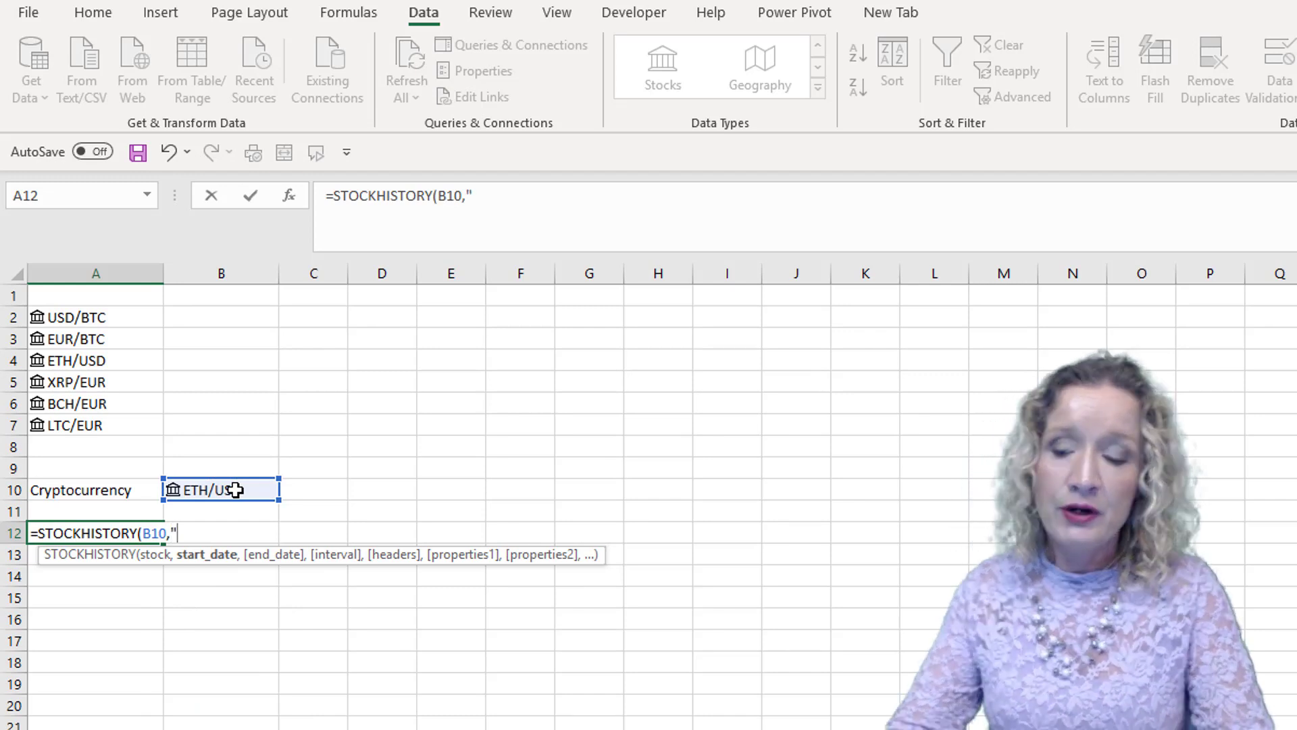
type("01/01/20")
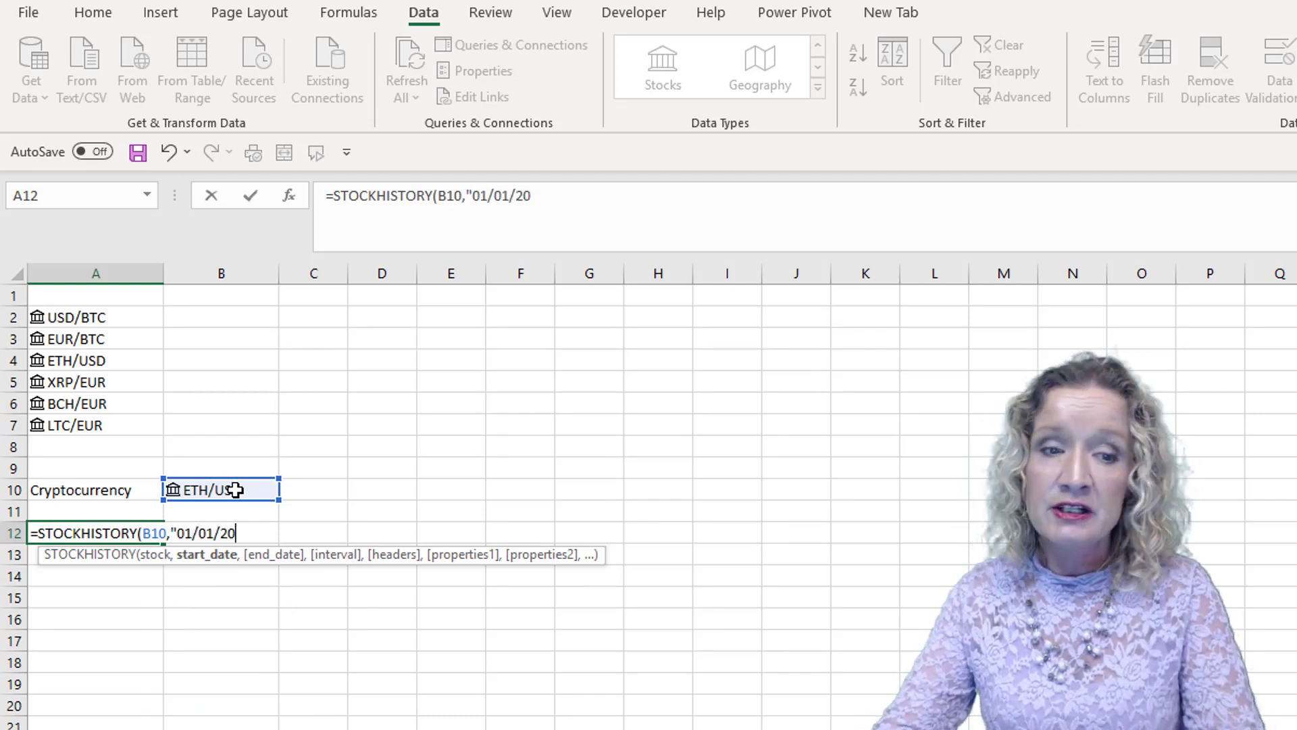
type("20\"")
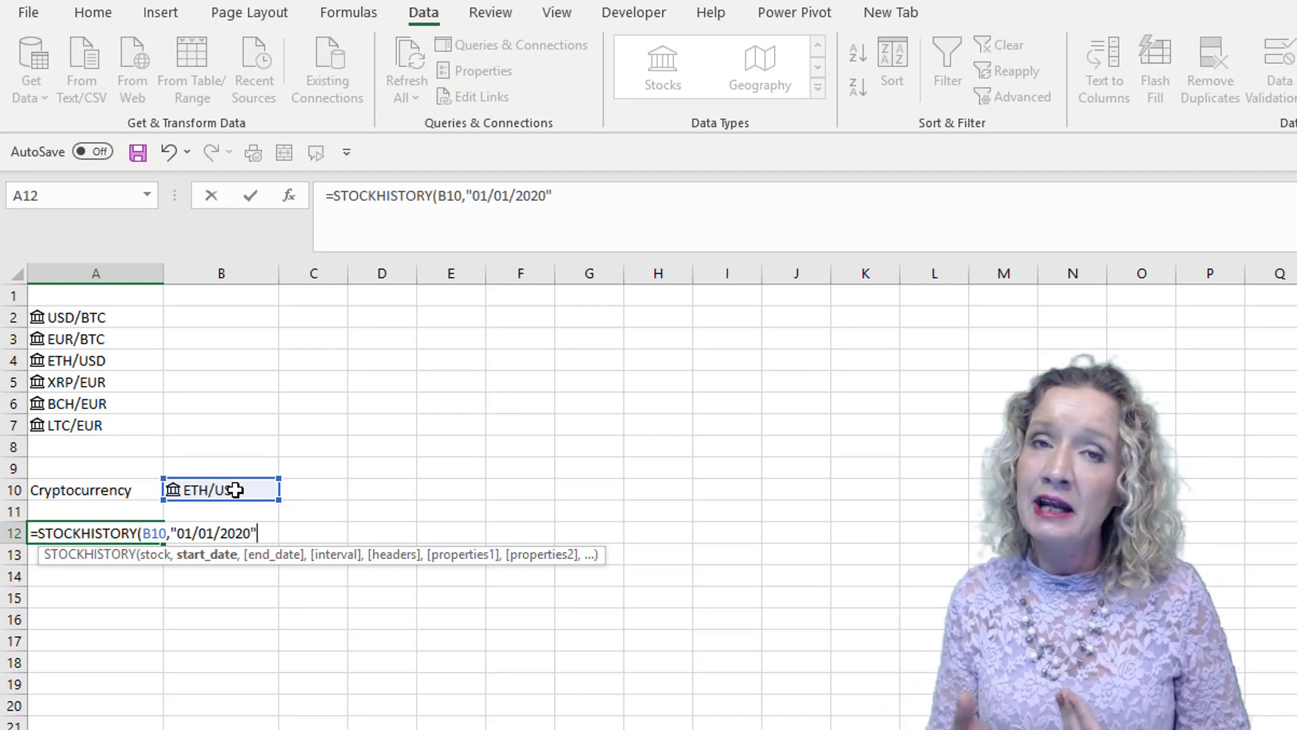
key("BackSpace")
key("BackSpace")
key("BackSpace")
key("BackSpace")
key("BackSpace")
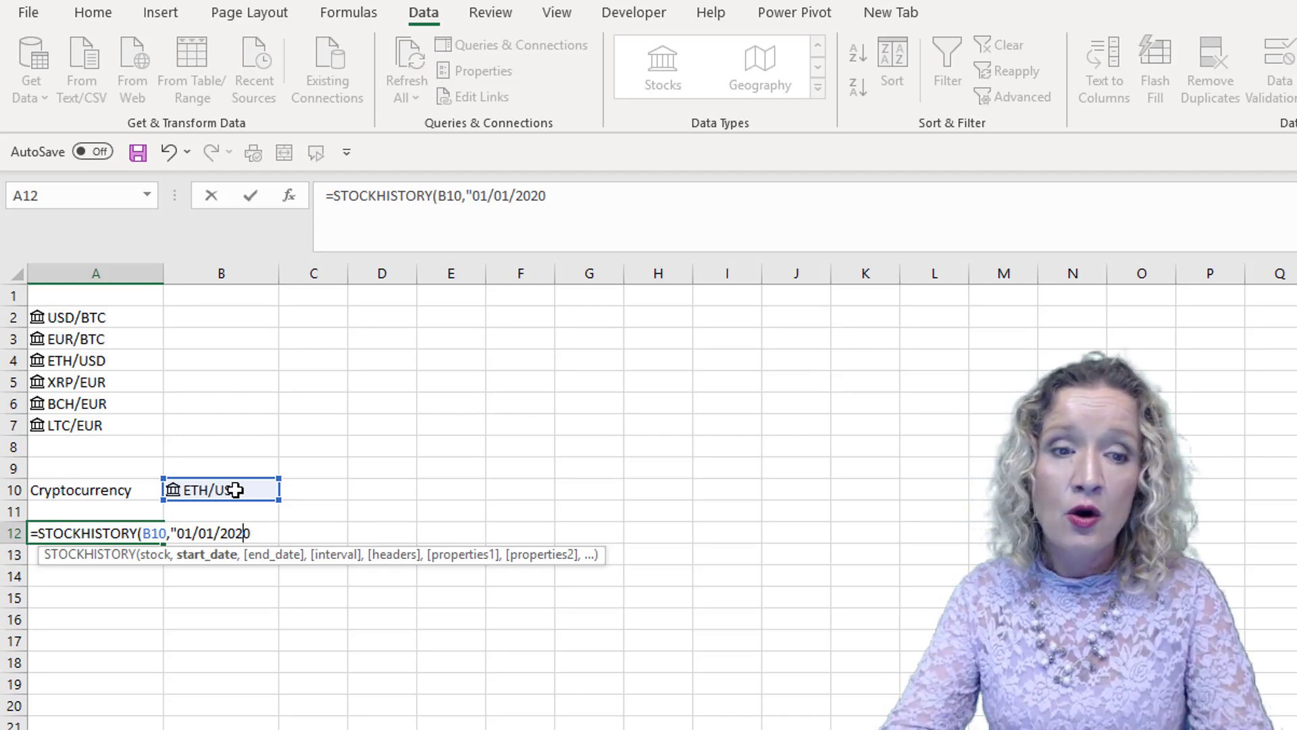
key("BackSpace")
key("BackSpace")
key("BackSpace")
key("BackSpace")
type("jan ")
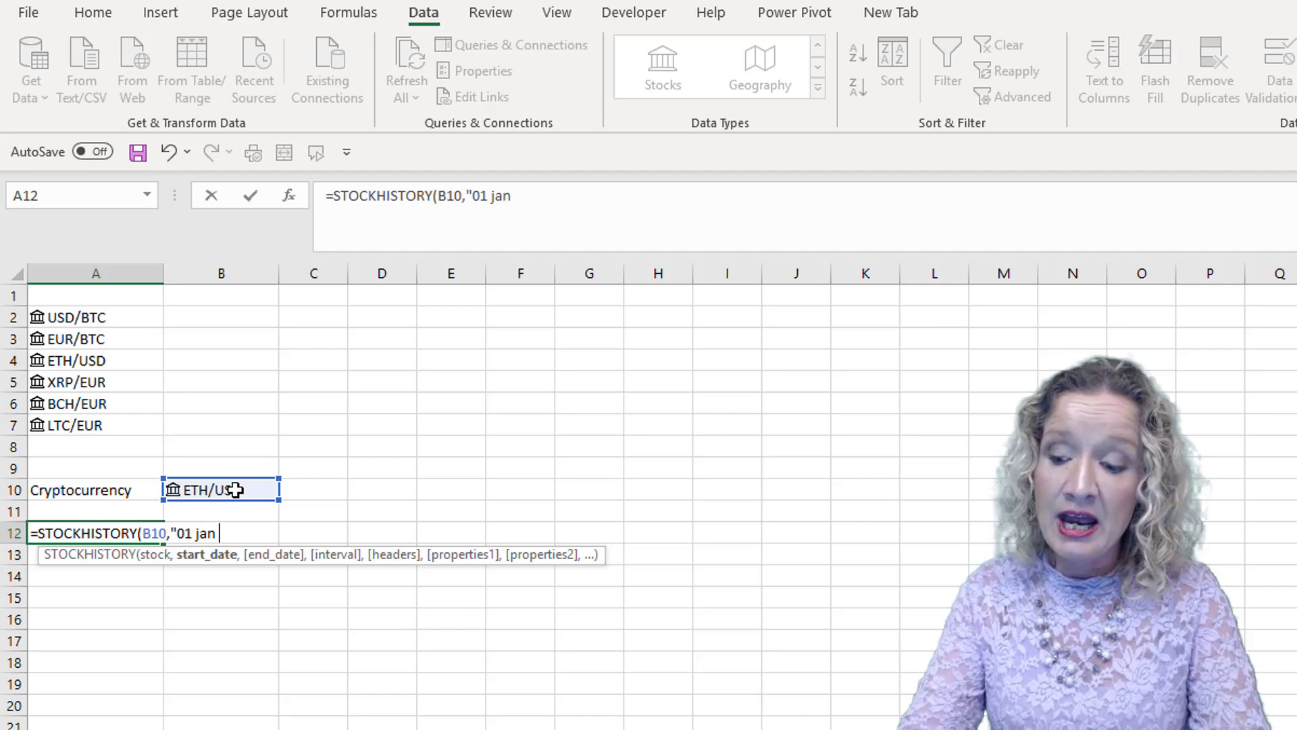
type("2 020\"")
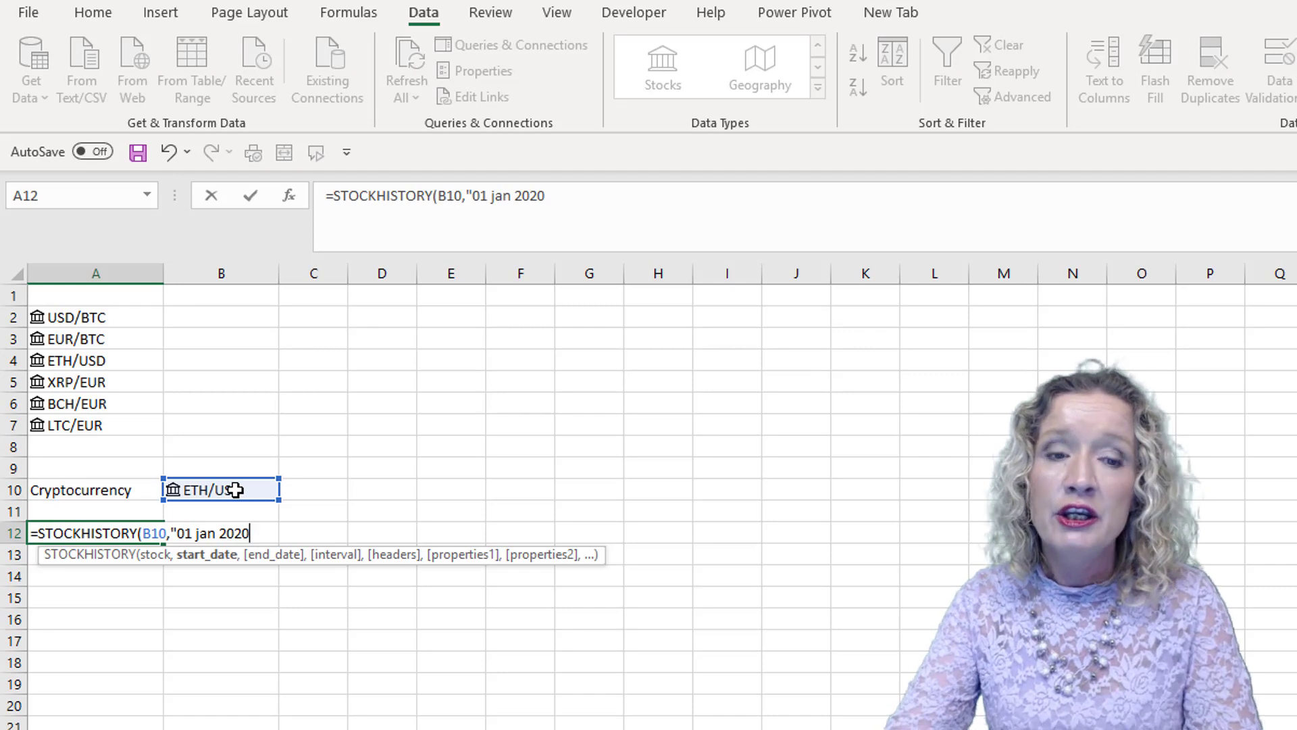
key("BackSpace")
key("BackSpace")
key("BackSpace")
key("BackSpace")
key("BackSpace")
key("BackSpace")
key("BackSpace")
key("BackSpace")
key("BackSpace")
key("BackSpace")
key("BackSpace")
key("BackSpace")
key("BackSpace")
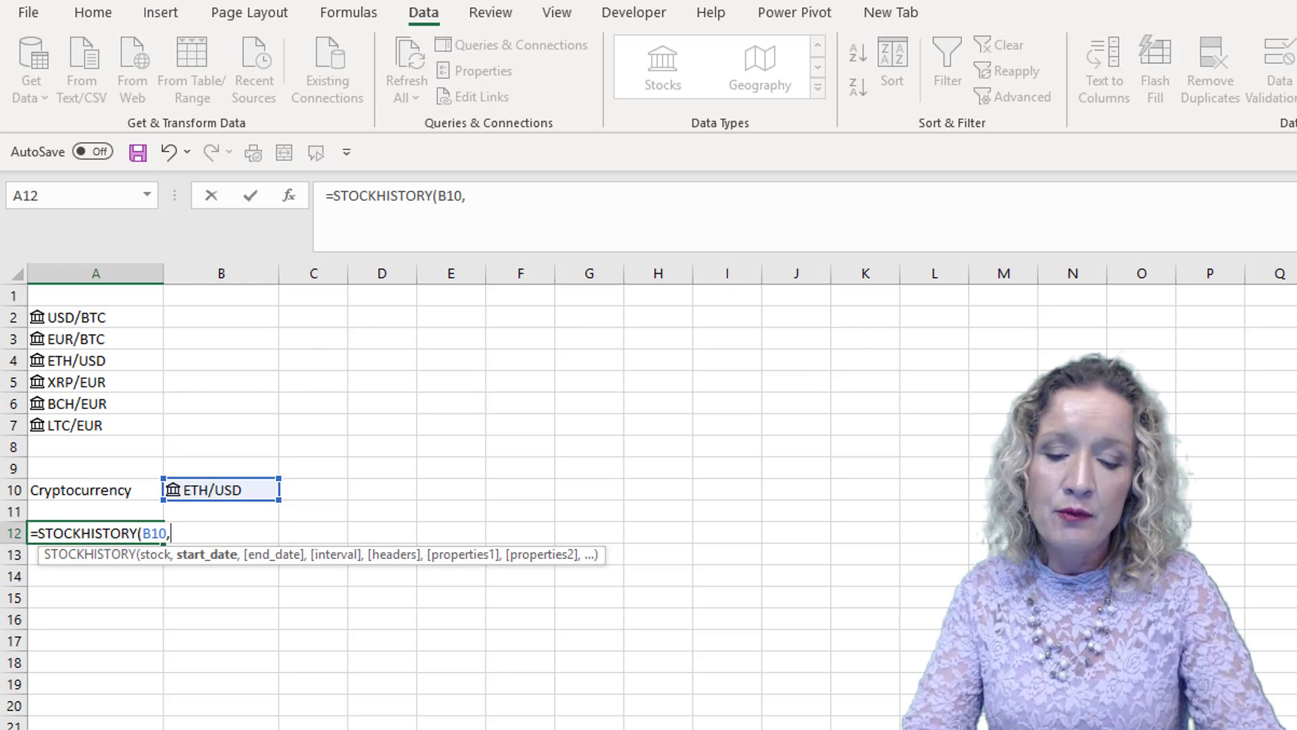
type("to")
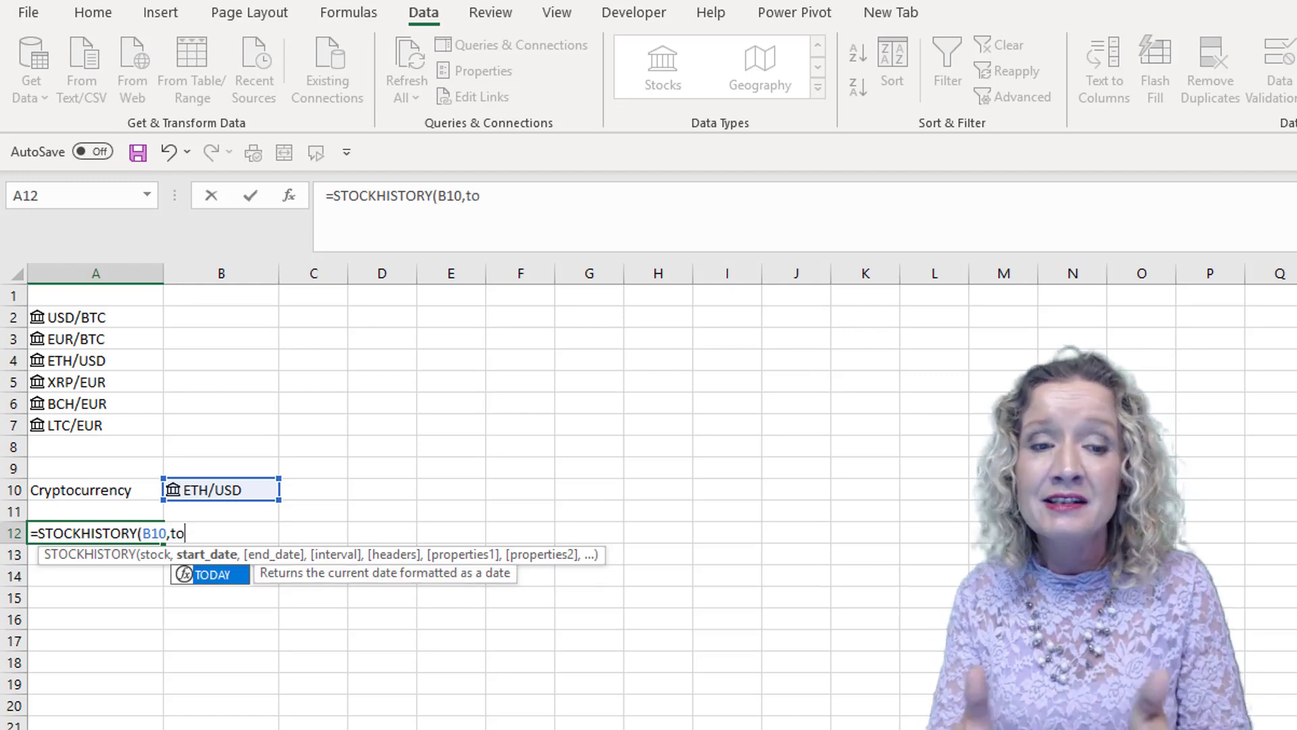
key("Tab")
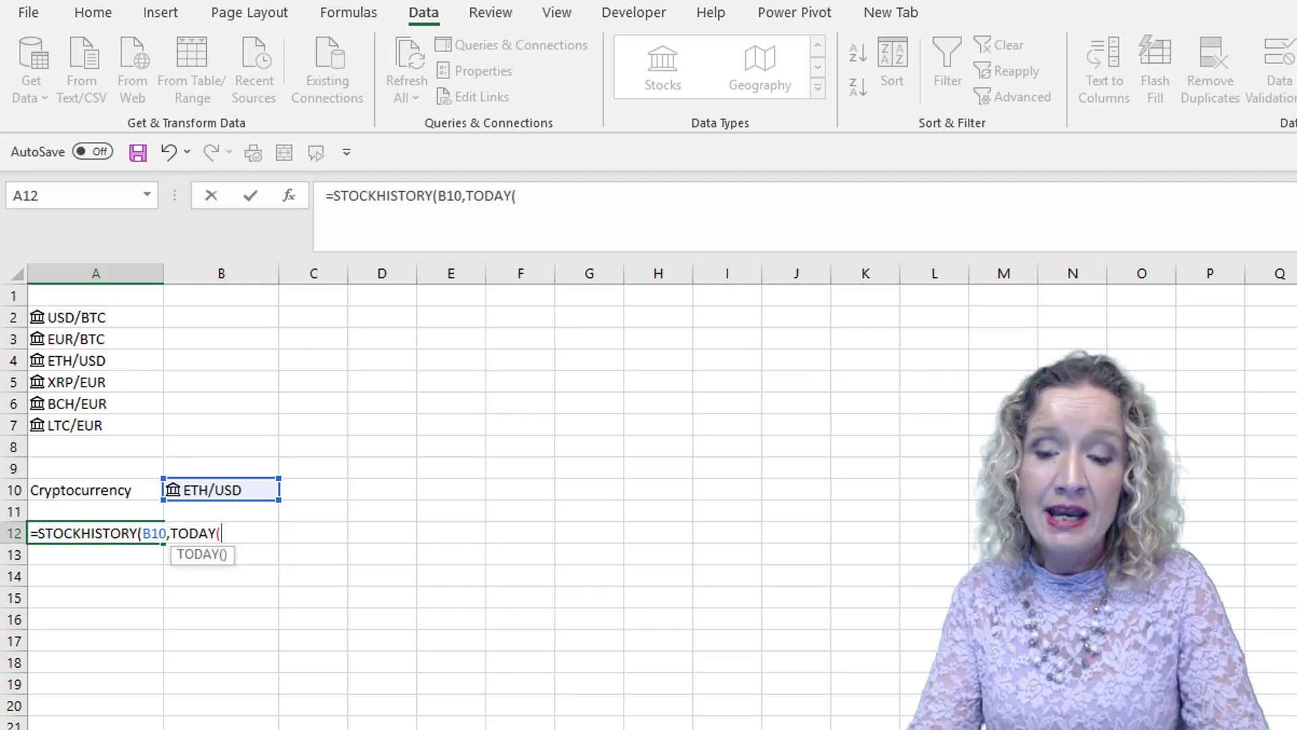
type(")-")
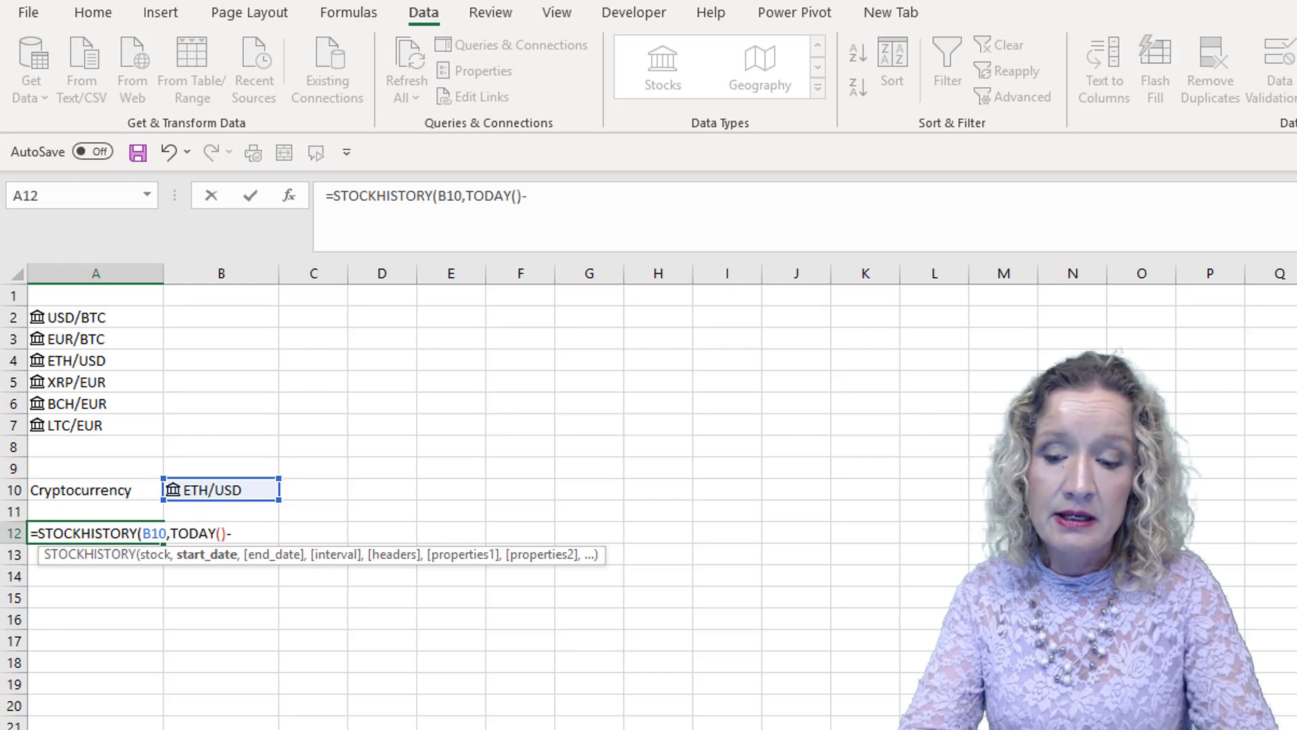
type("30")
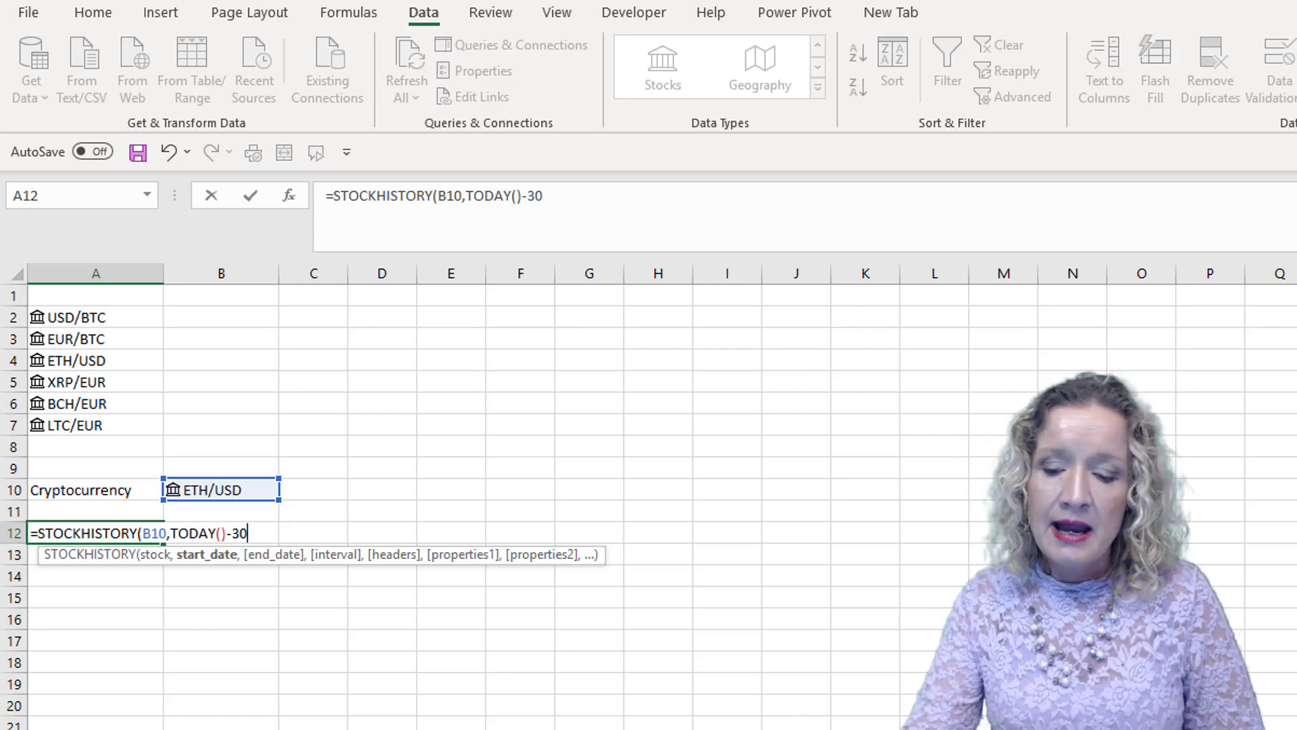
type(",")
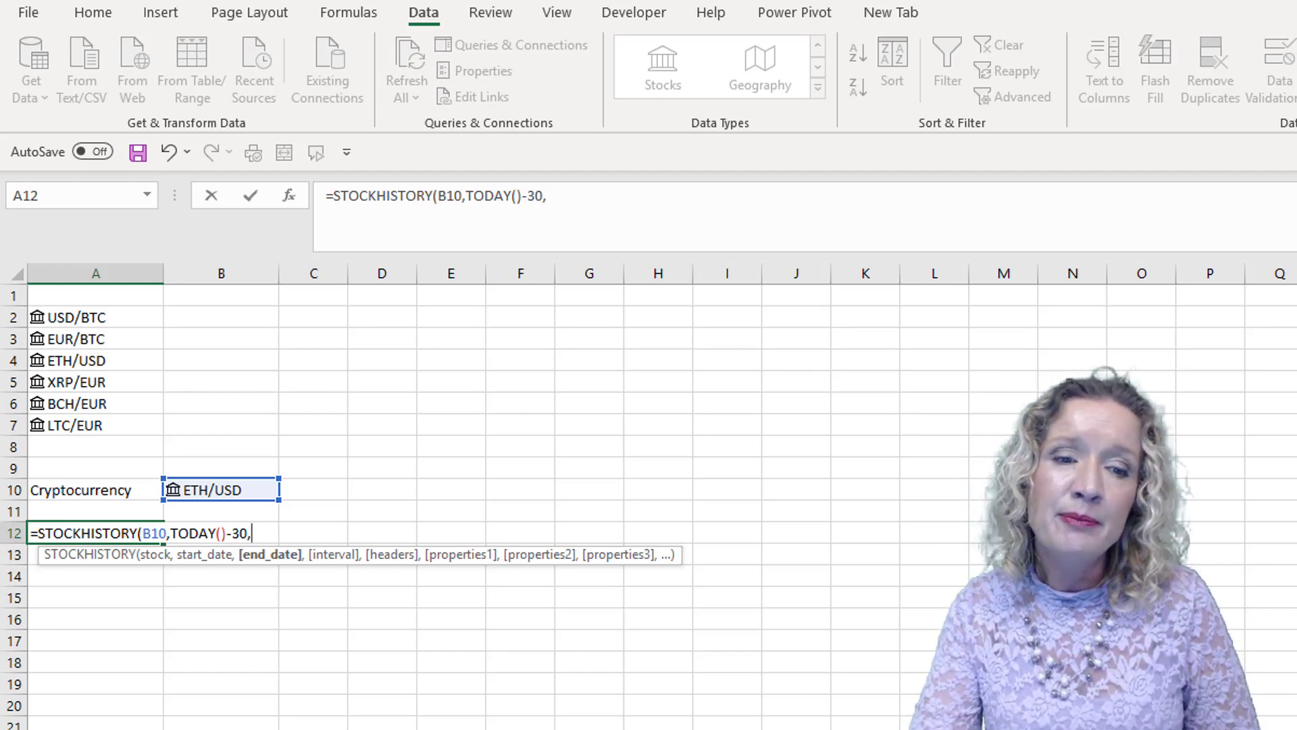
type(",")
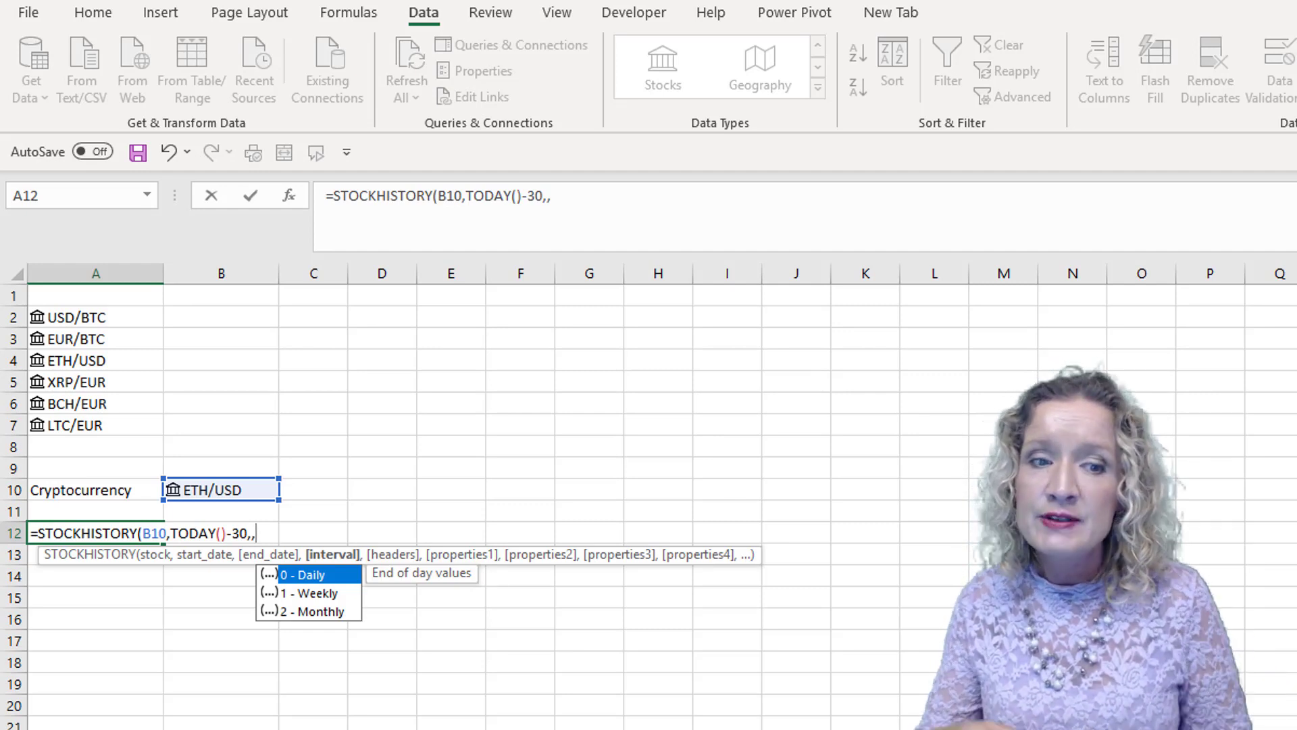
Skip the interval argument and set headers to 1 (Show header), followed by a comma.
type(",")
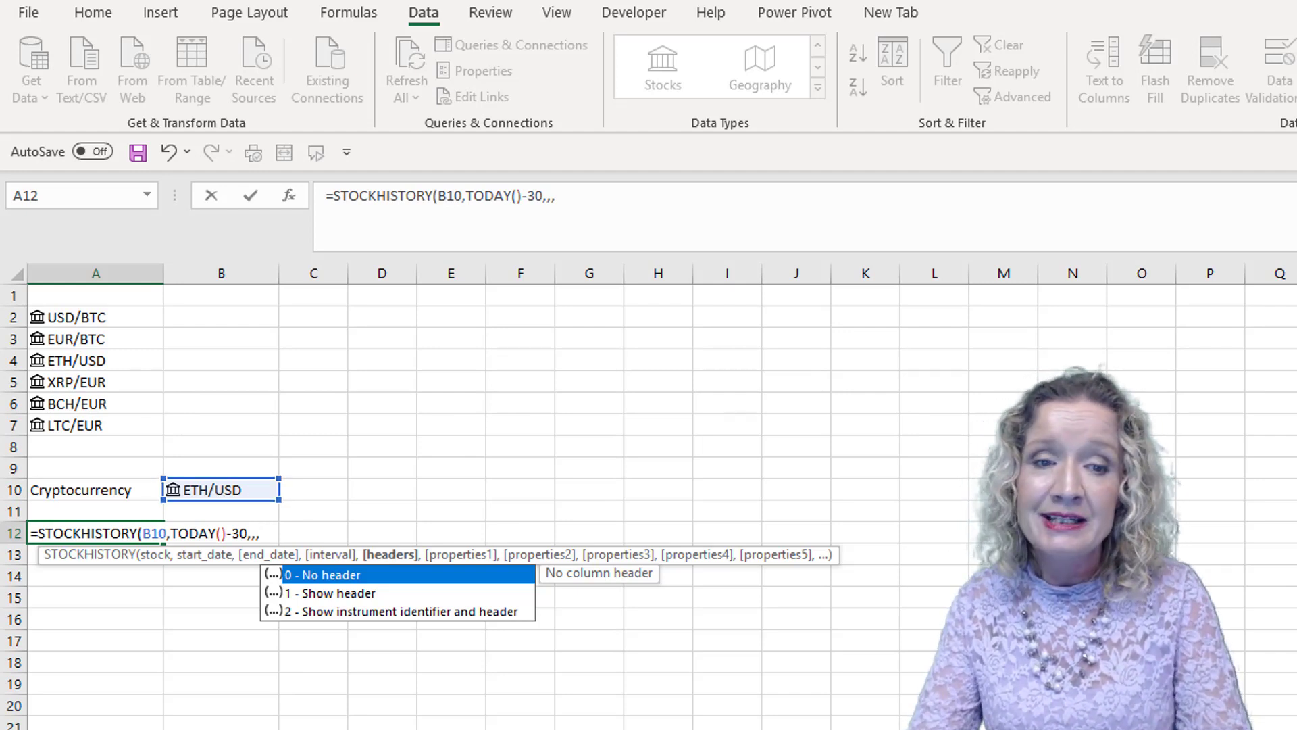
key("Down")
key("Tab")
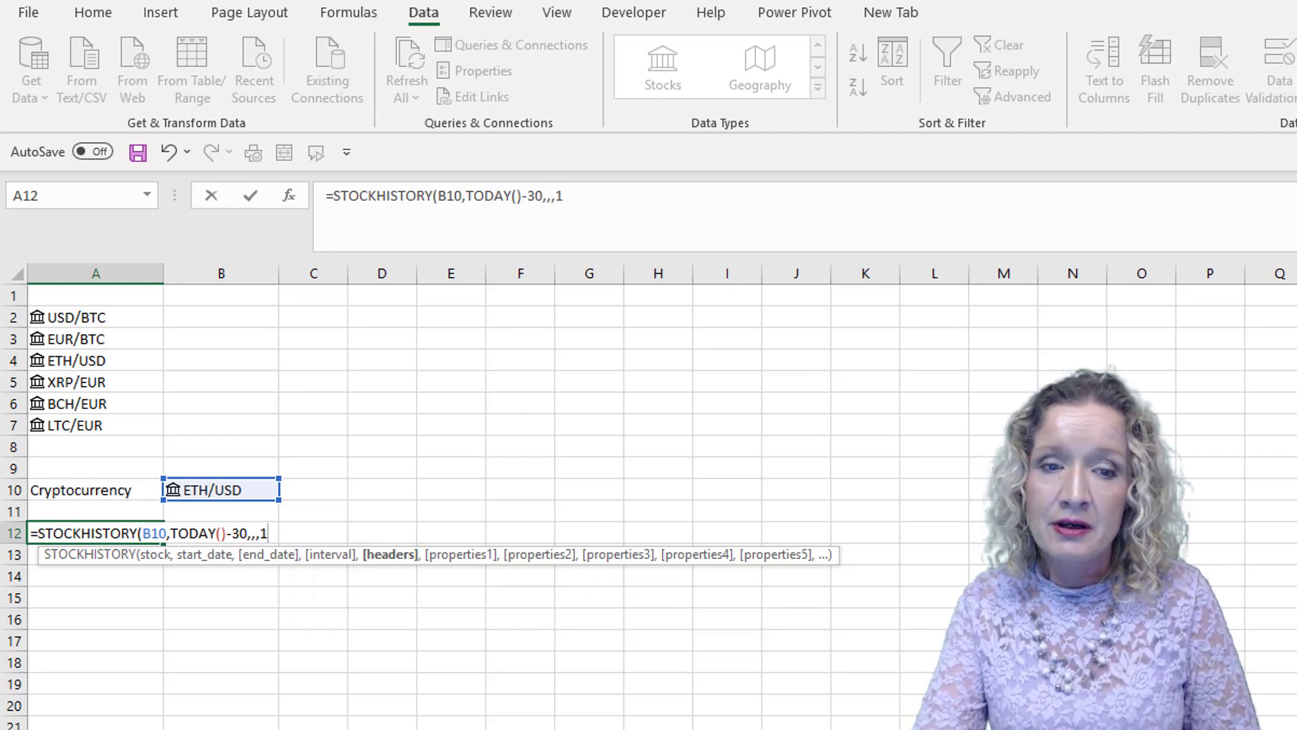
type(",")
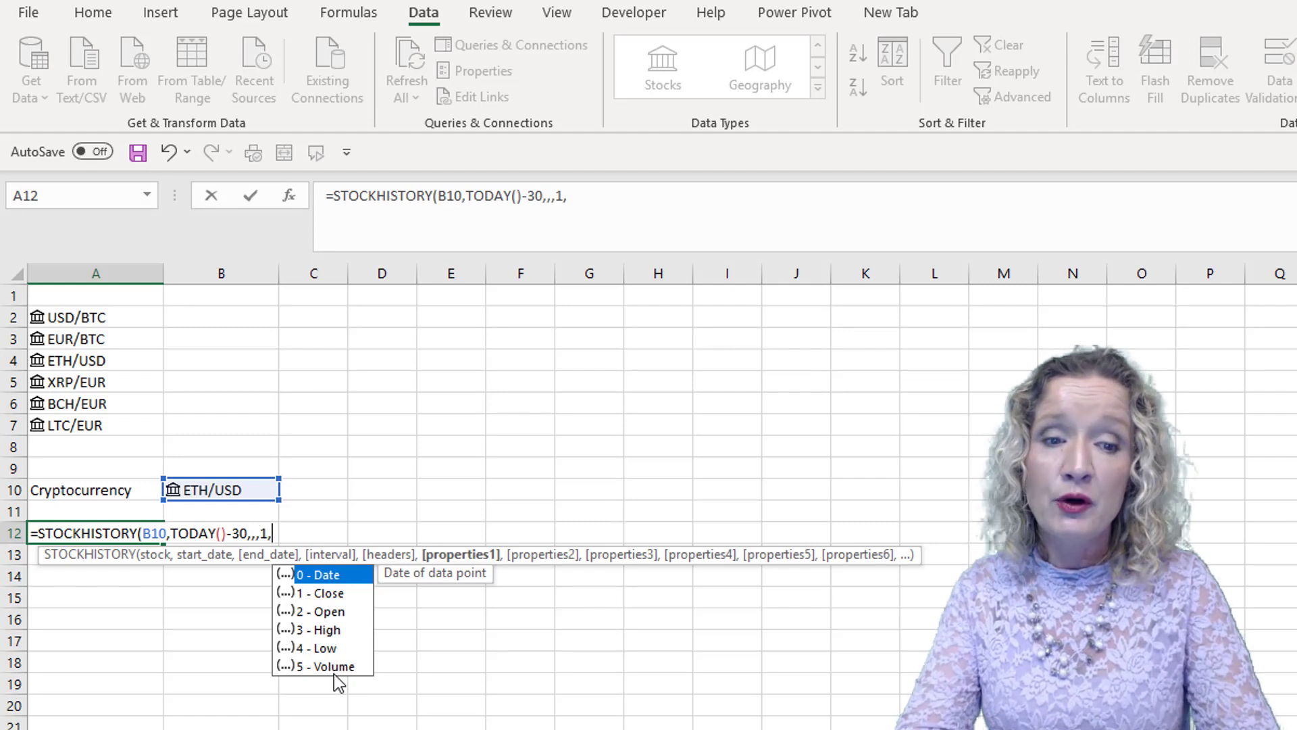
Finish the formula with property codes 0,2,3,4,1 and a closing parenthesis.
type("0,")
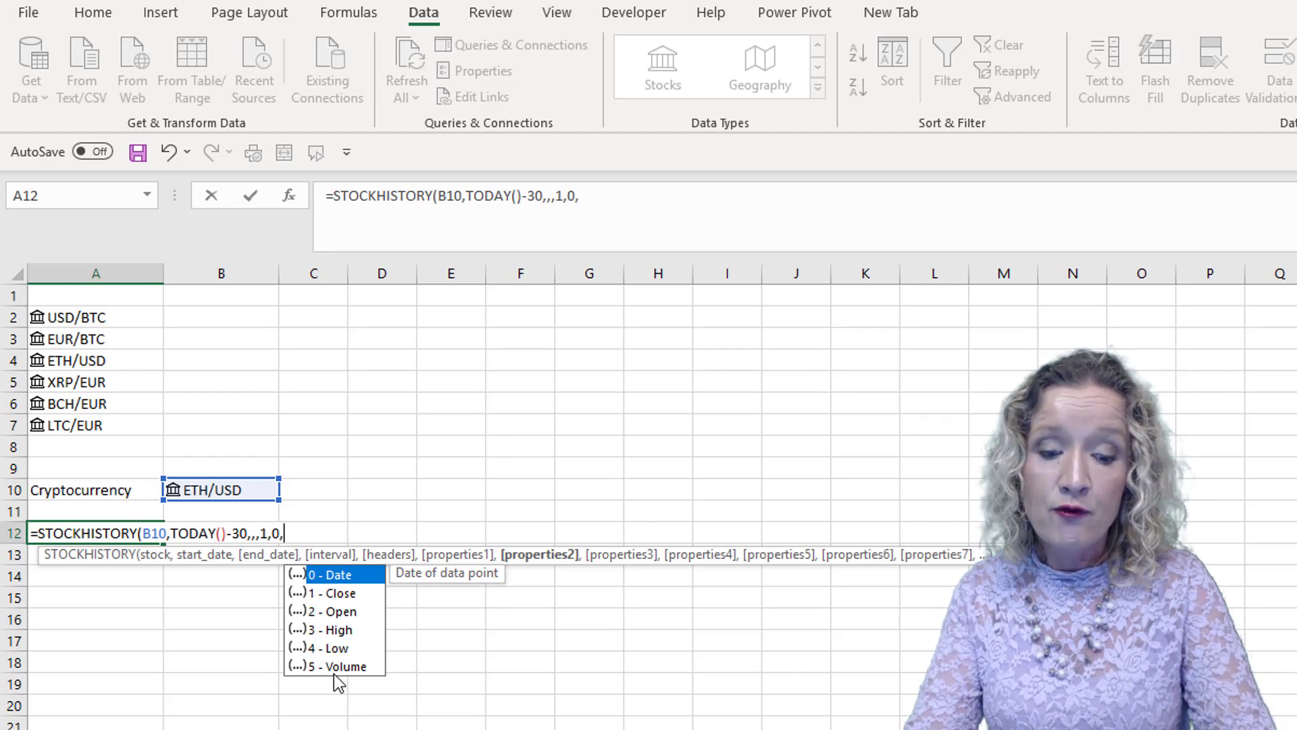
type("2,")
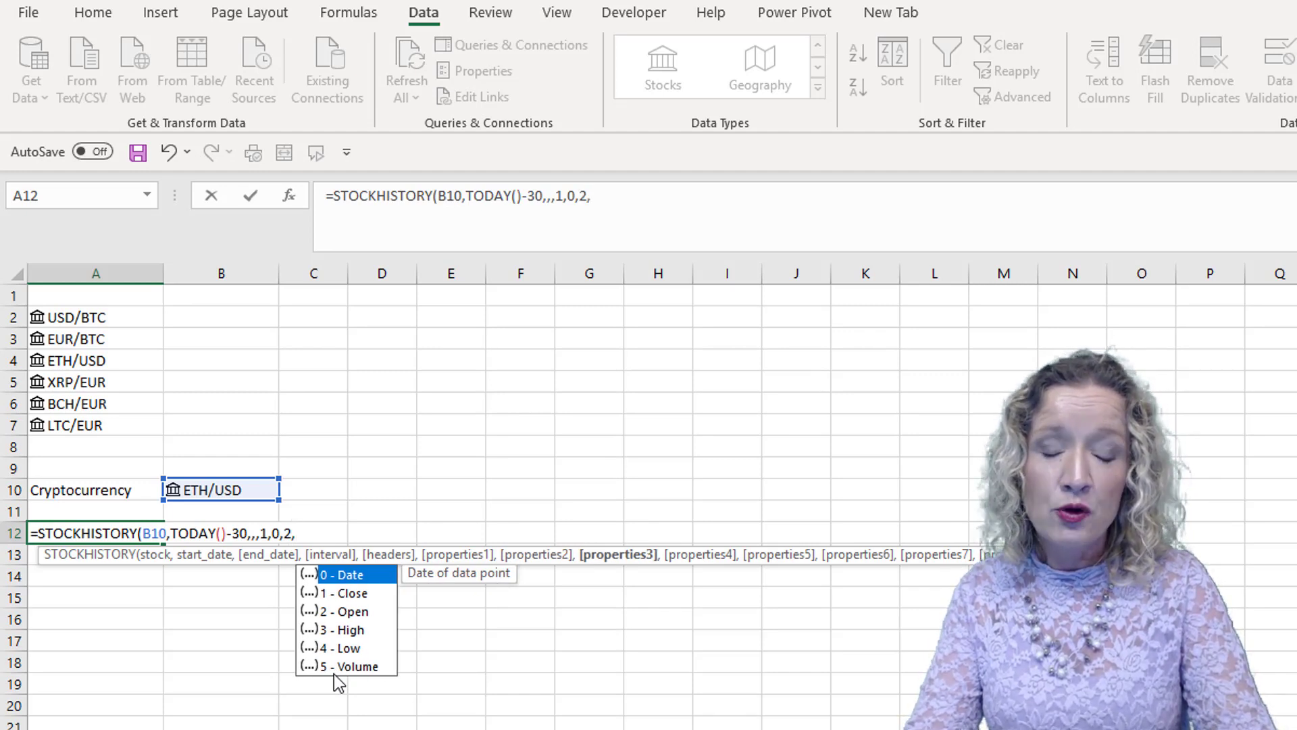
type("3")
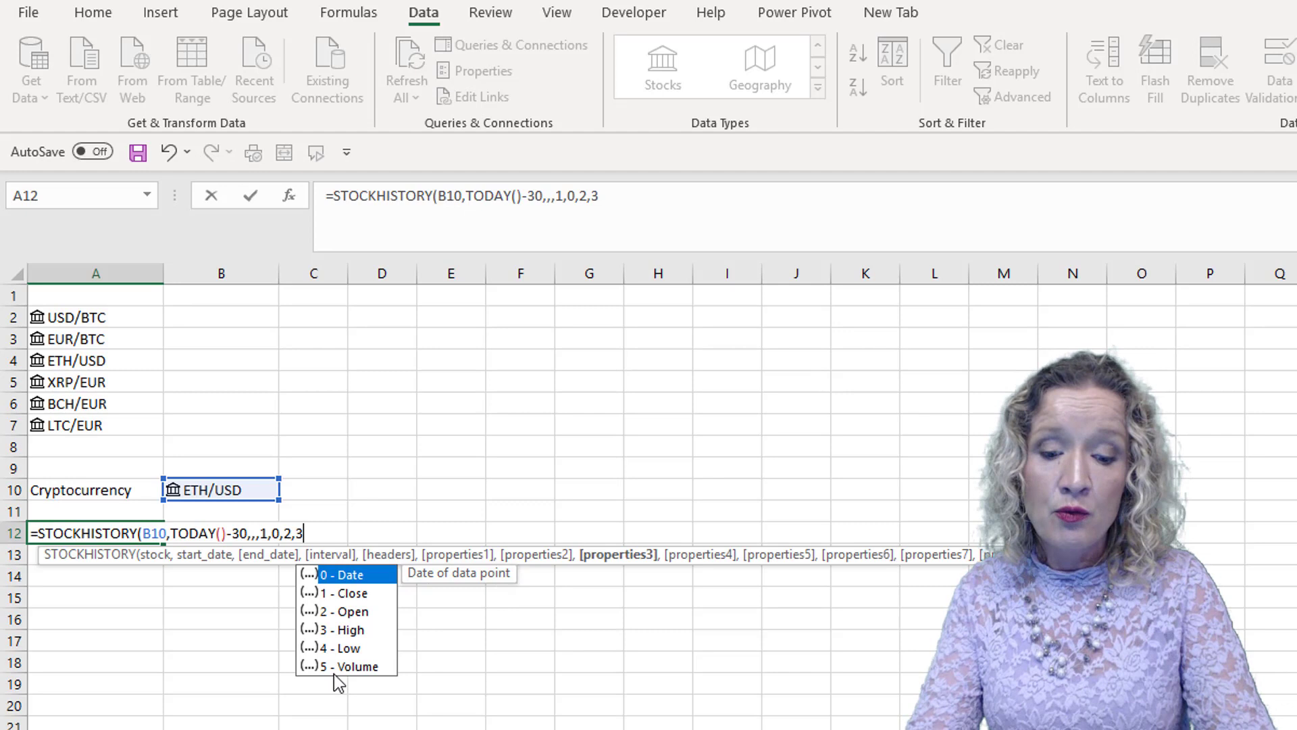
type(",4,1")
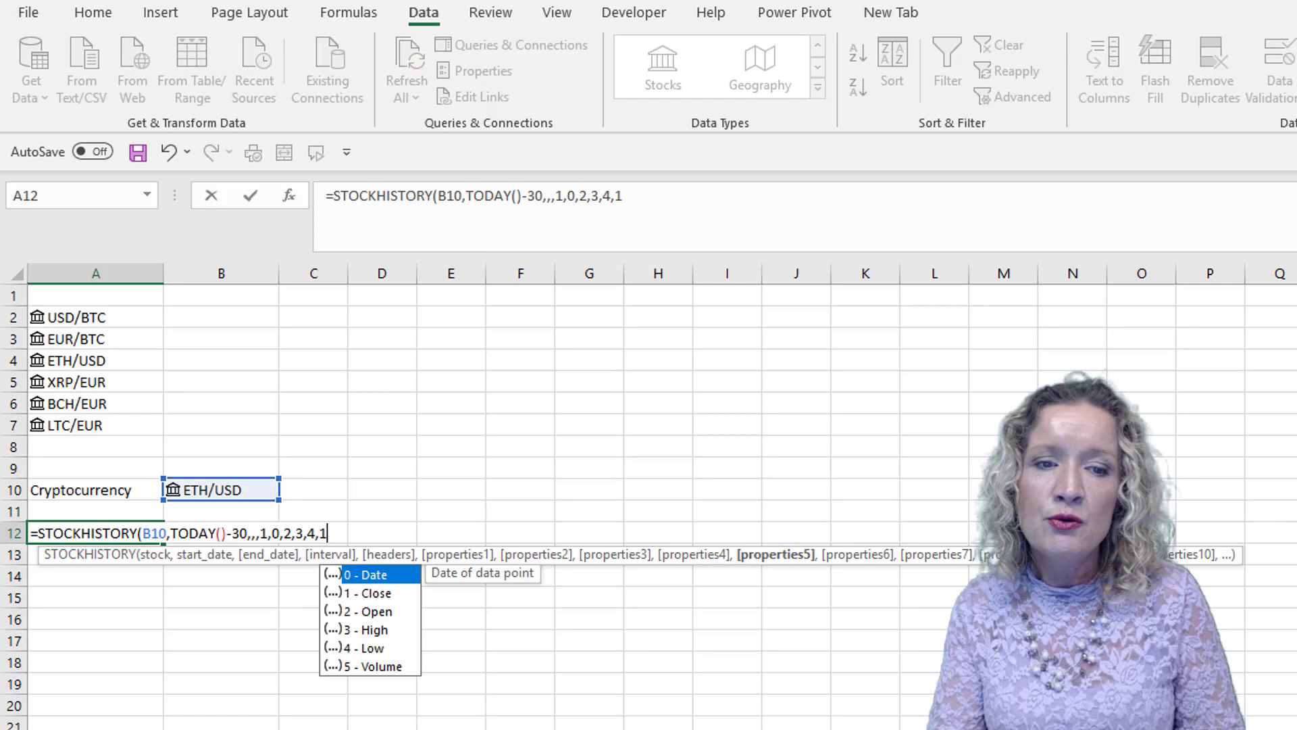
type(")")
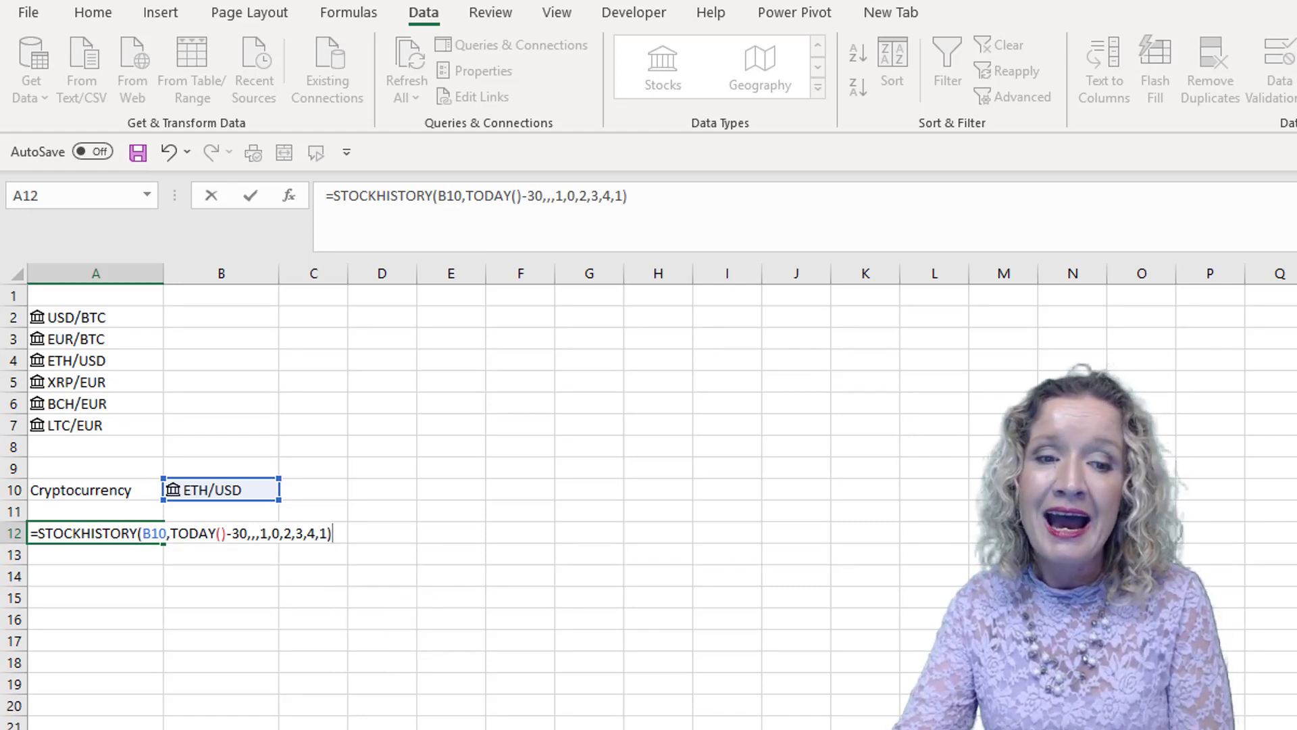
Enter the A12 formula and scroll through the spilled 30-day ETH/USD price table.
key("Return")
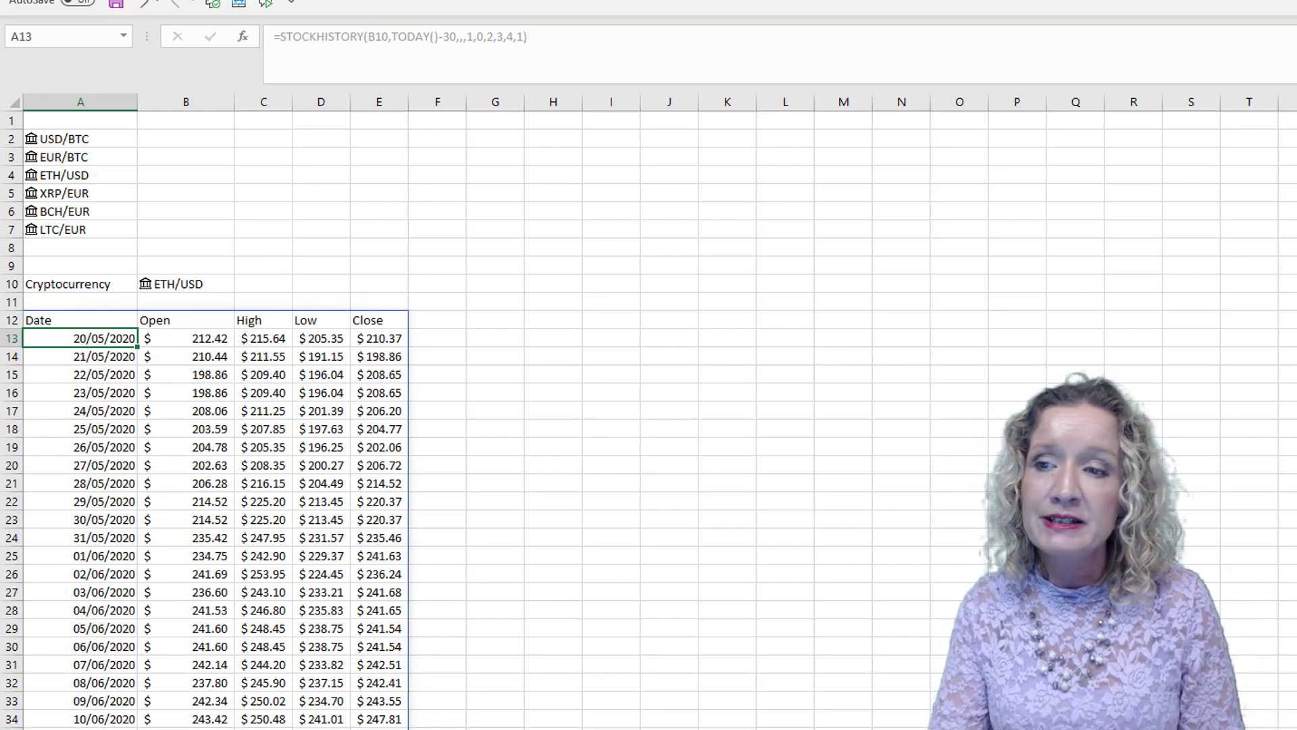
scroll(648, 419, "down", 3)
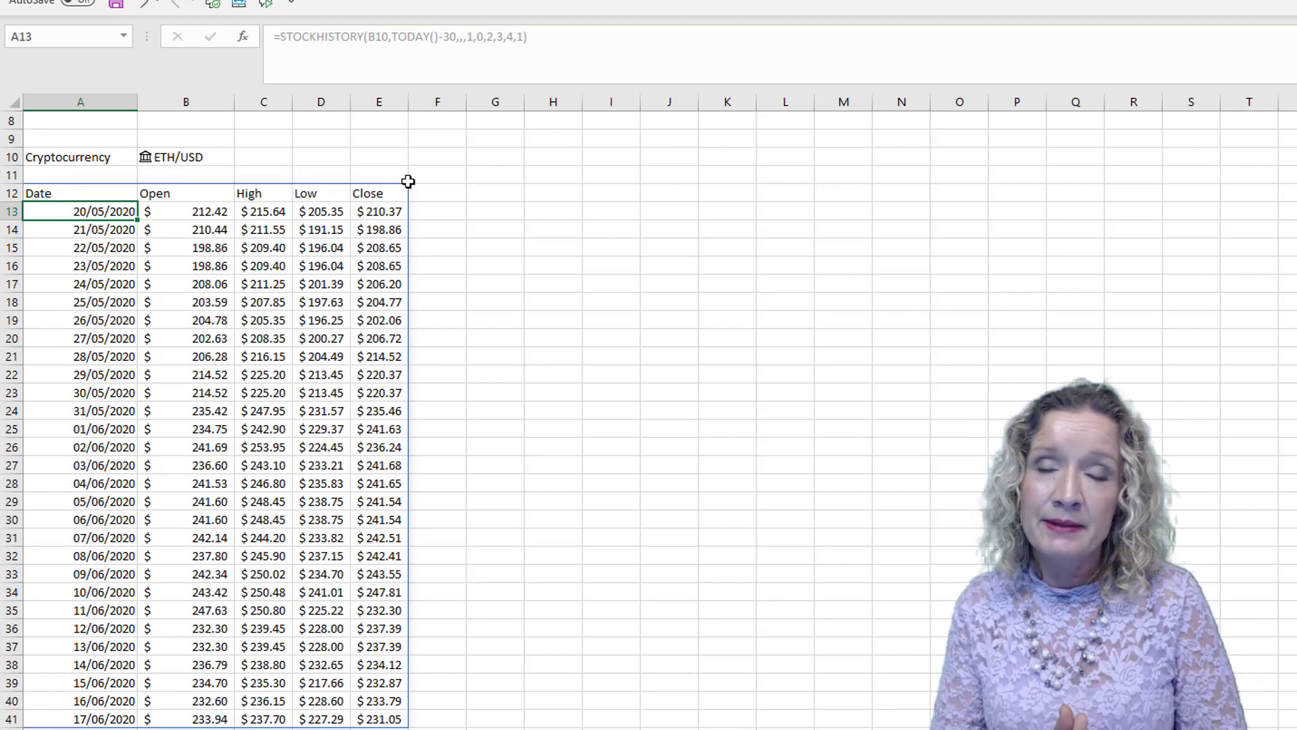
left_click(49, 336)
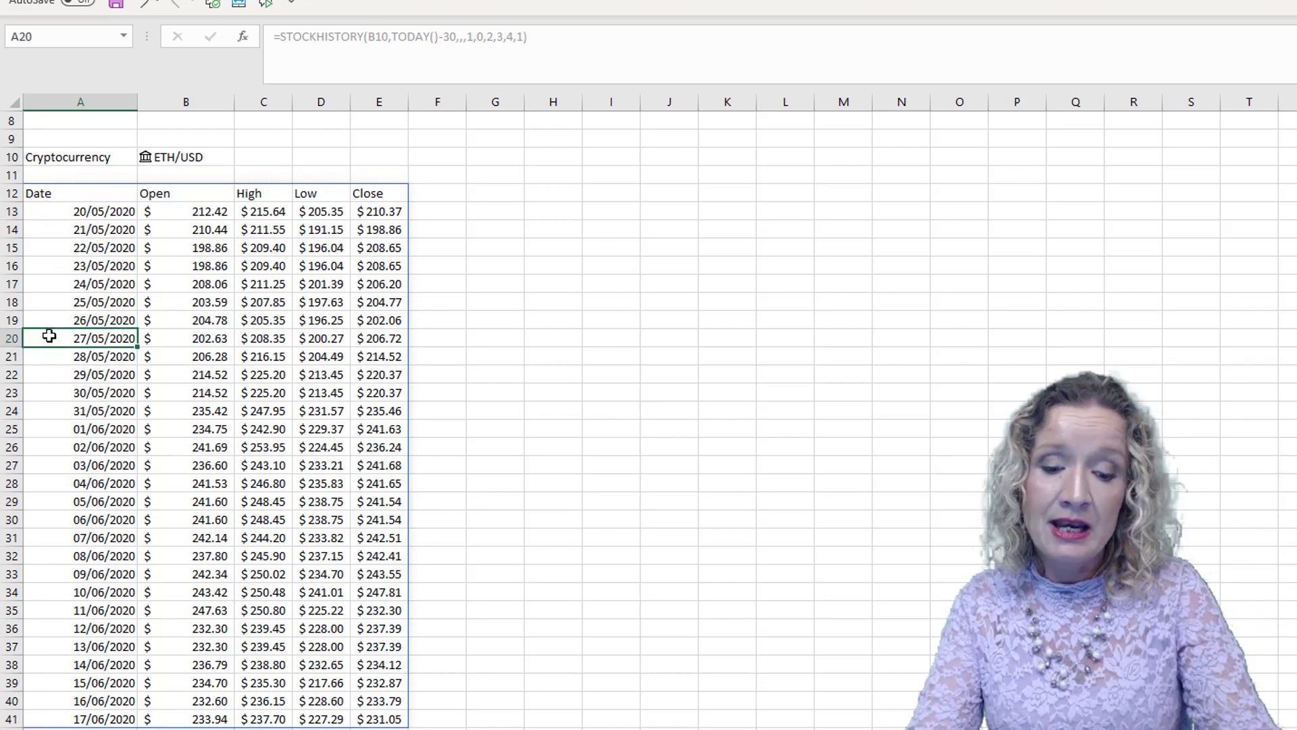
type("today")
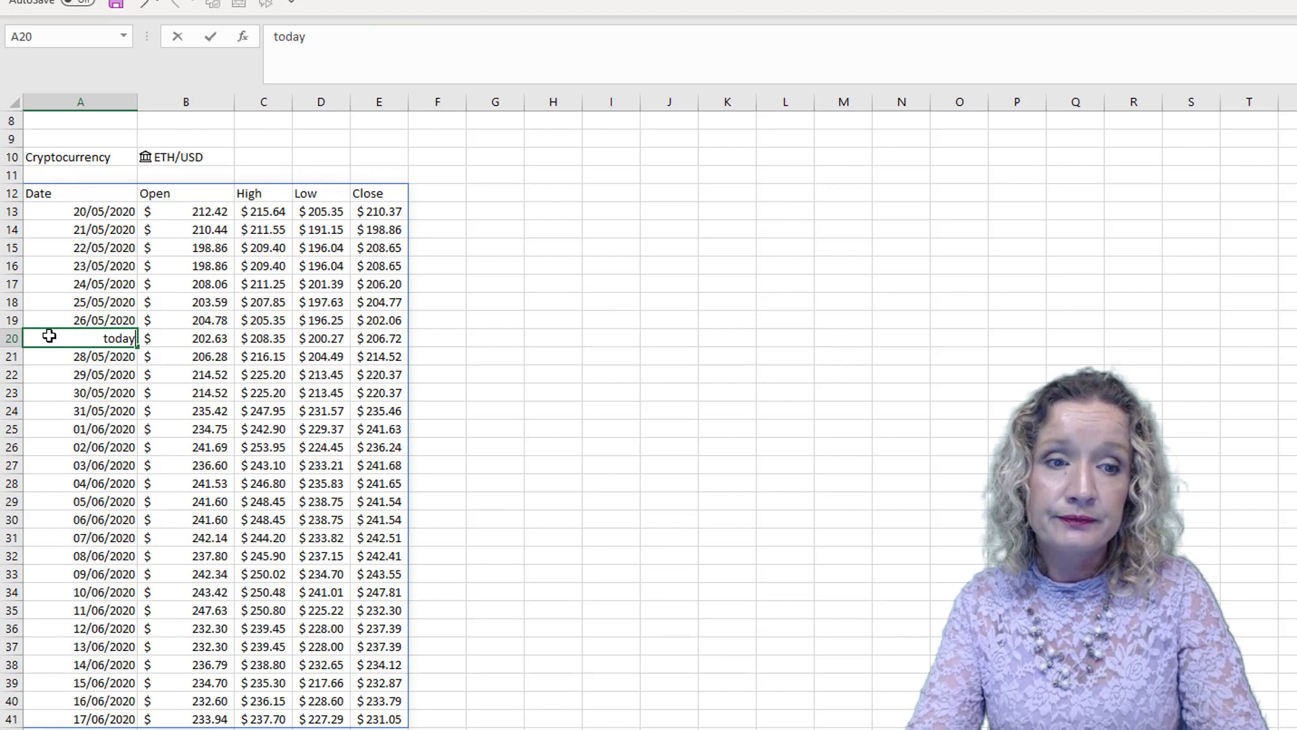
key("Return")
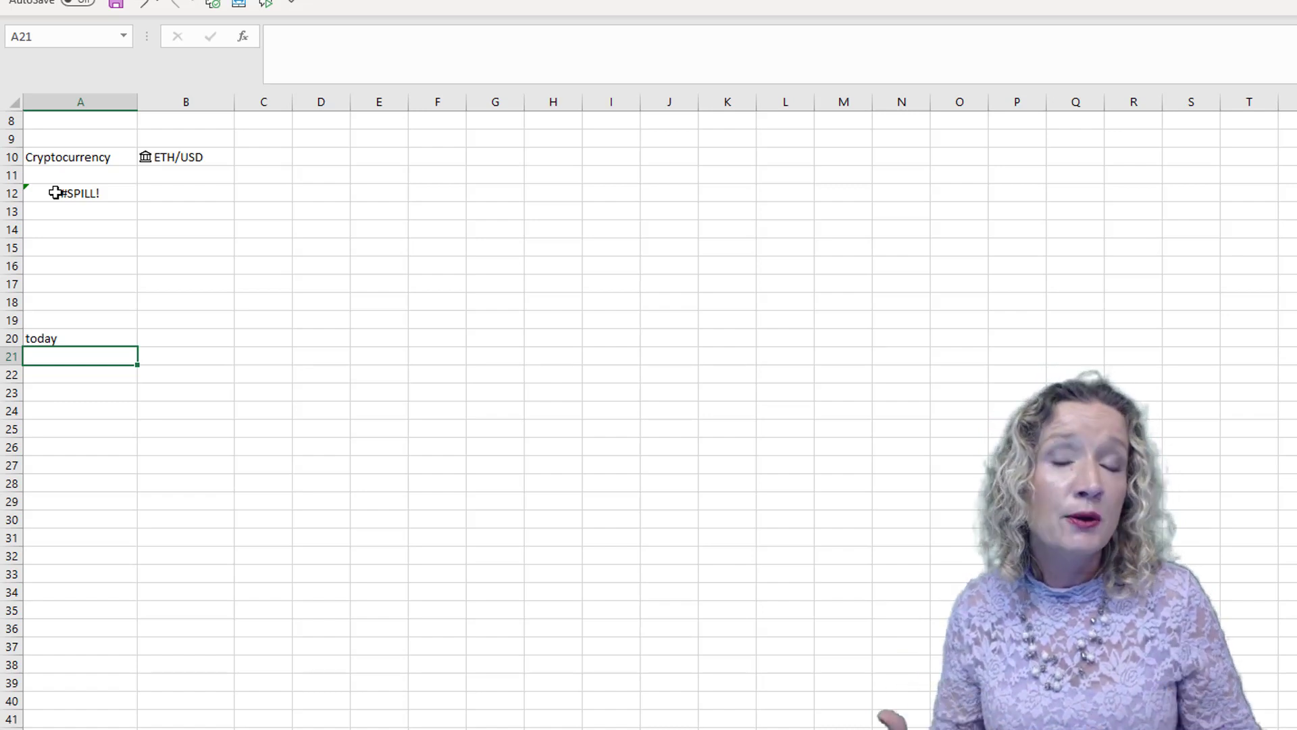
left_click(28, 338)
key("Delete")
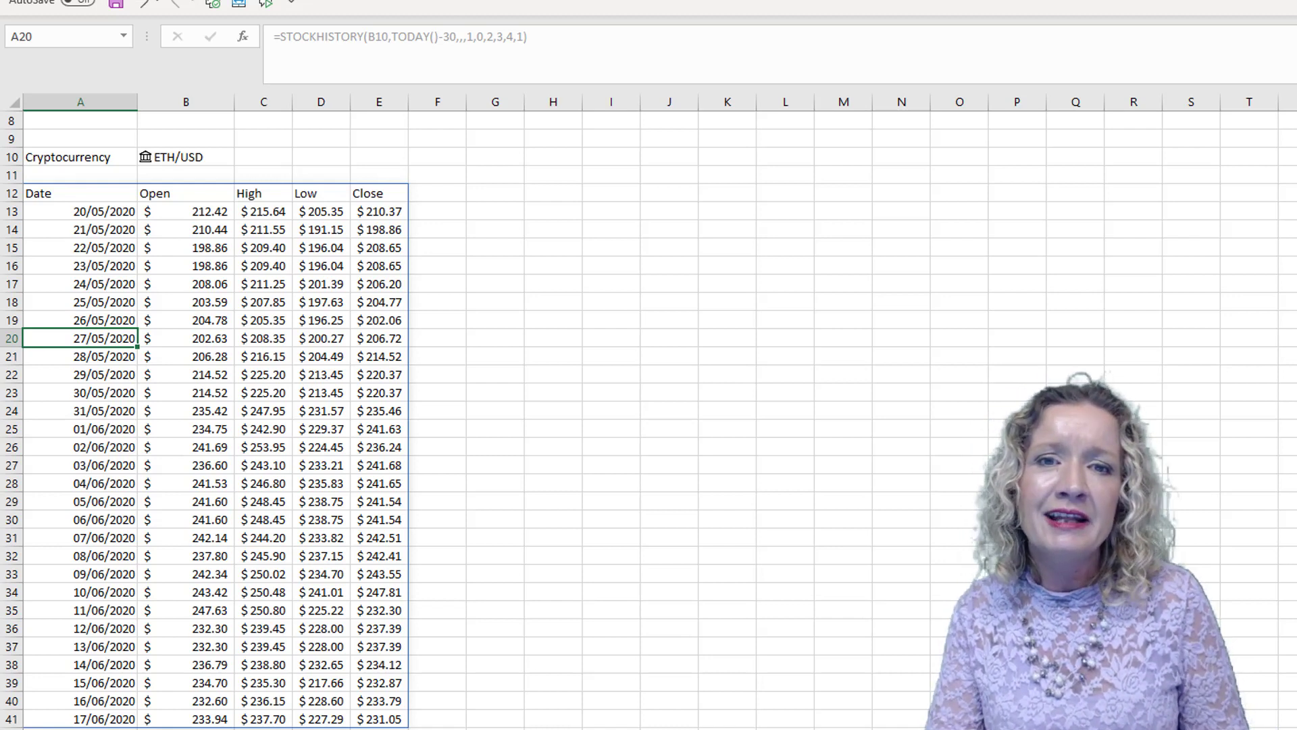
left_click(231, 304)
left_click(280, 378)
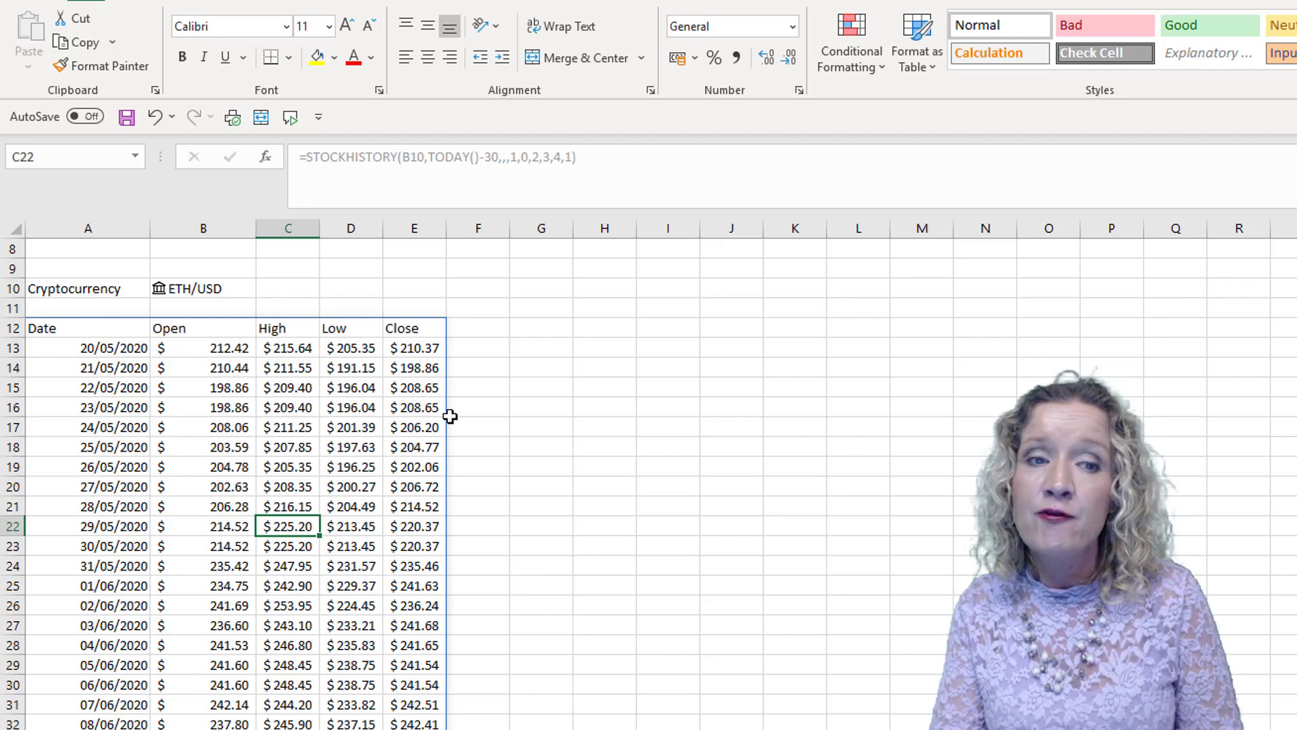
scroll(1262, 261, "up", 2)
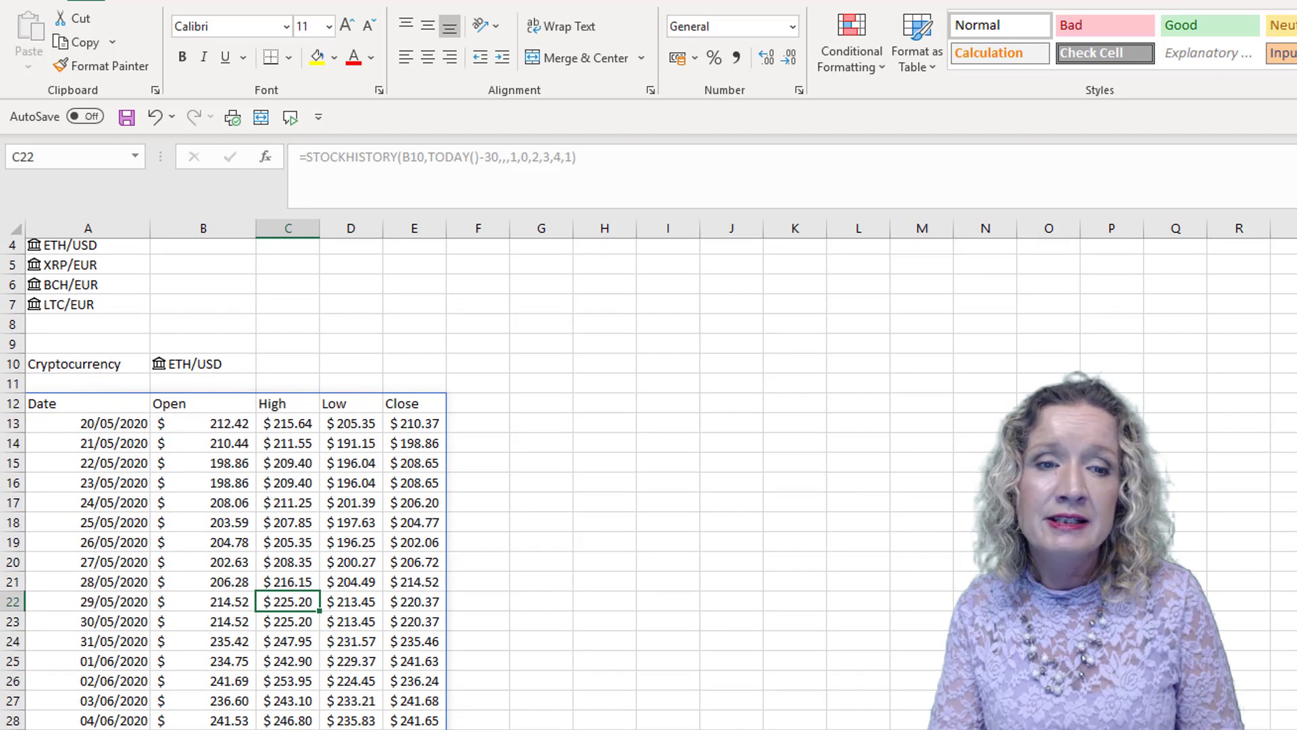
Switch B10 to LTC/EUR using its dropdown list.
left_click(196, 367)
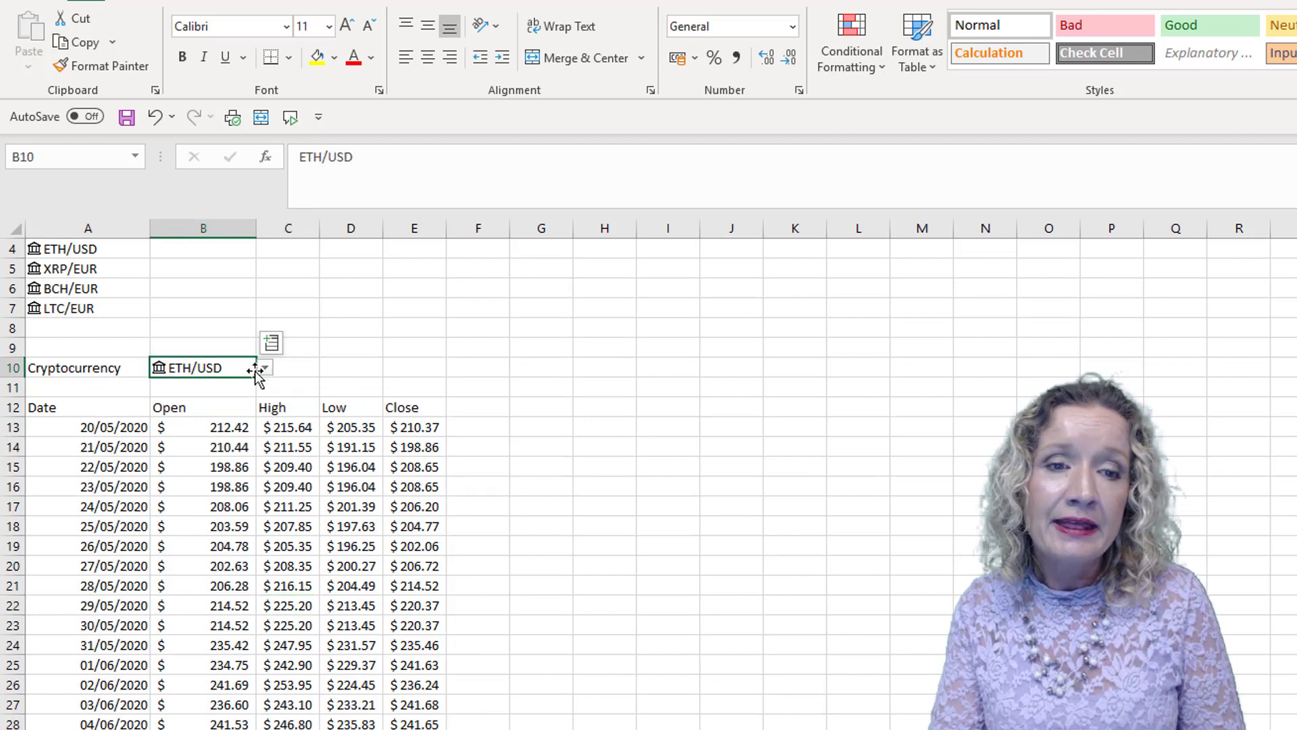
left_click(264, 368)
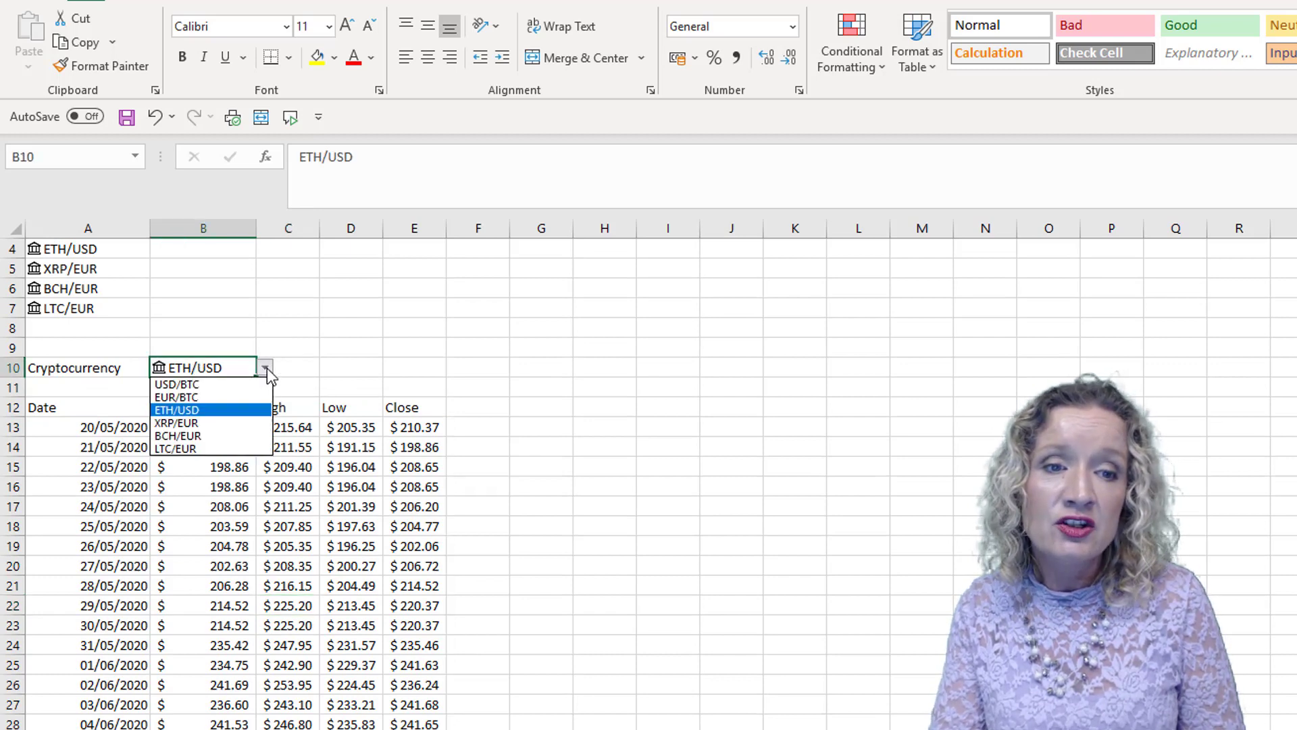
left_click(213, 449)
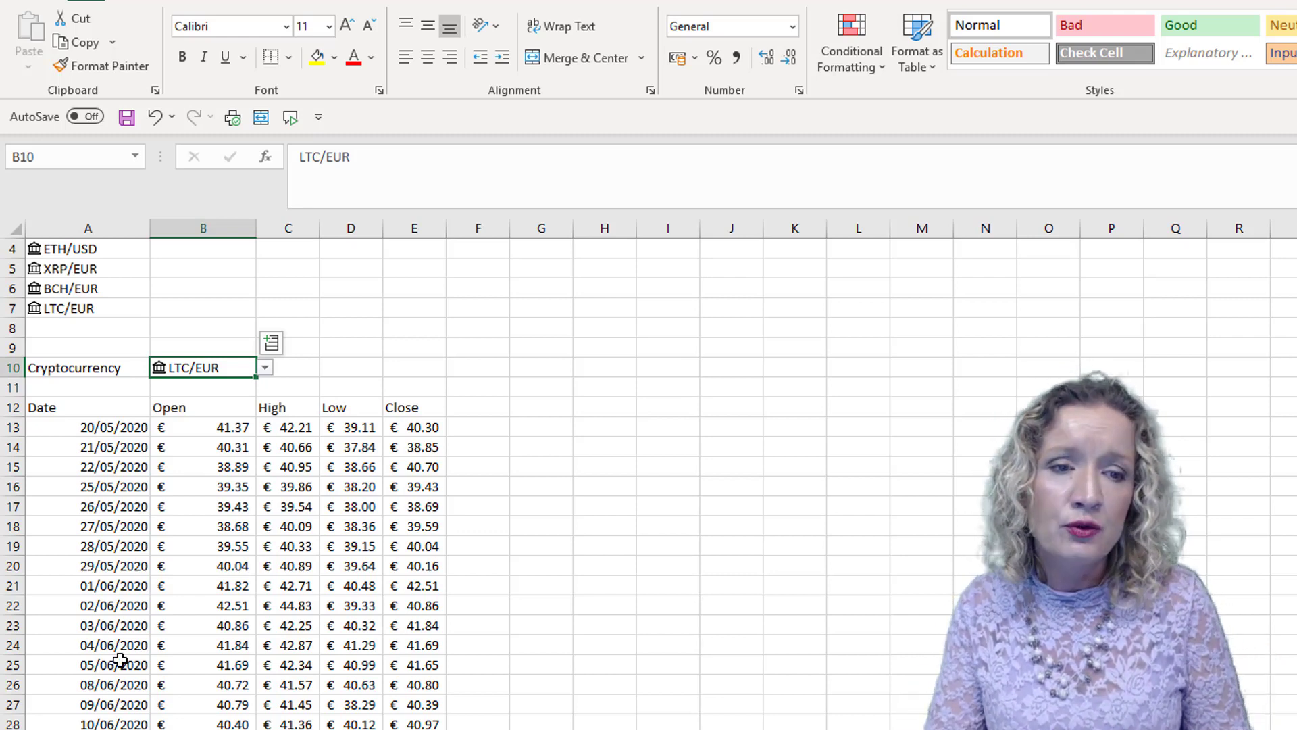
left_click(89, 410)
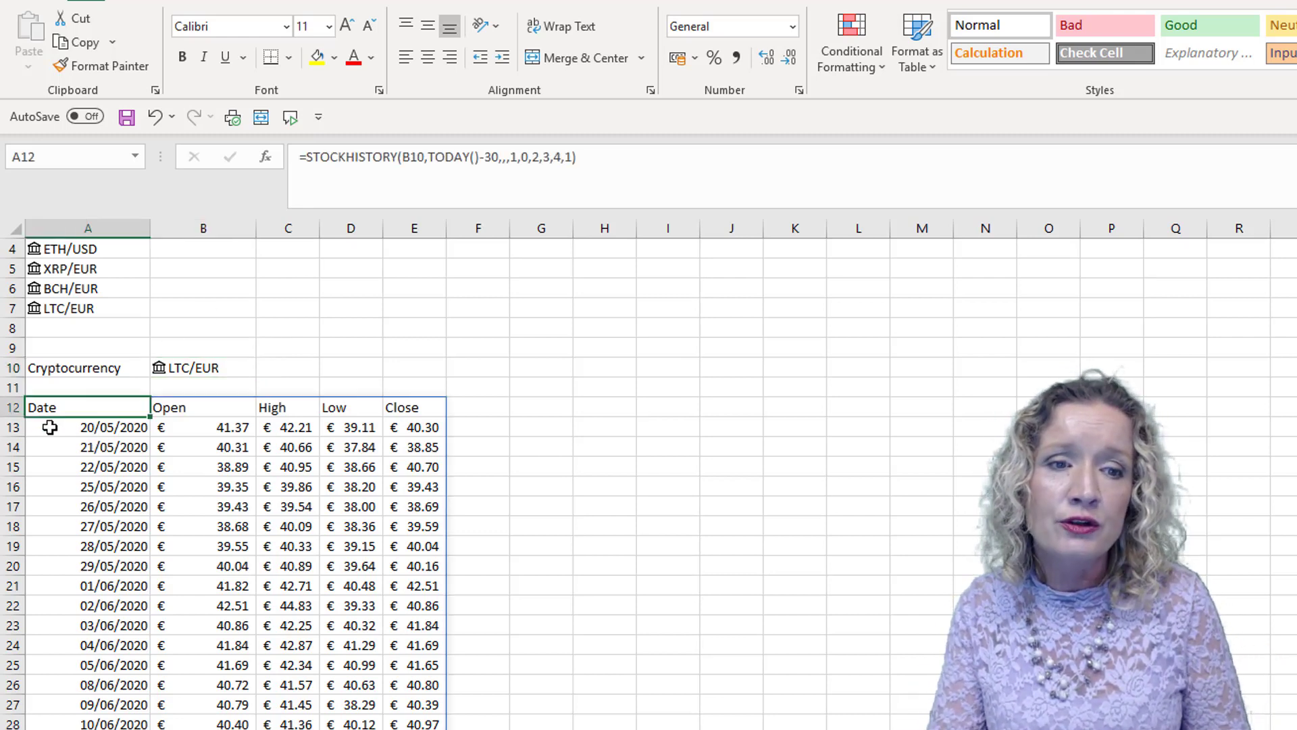
left_click(305, 157)
type("sort(")
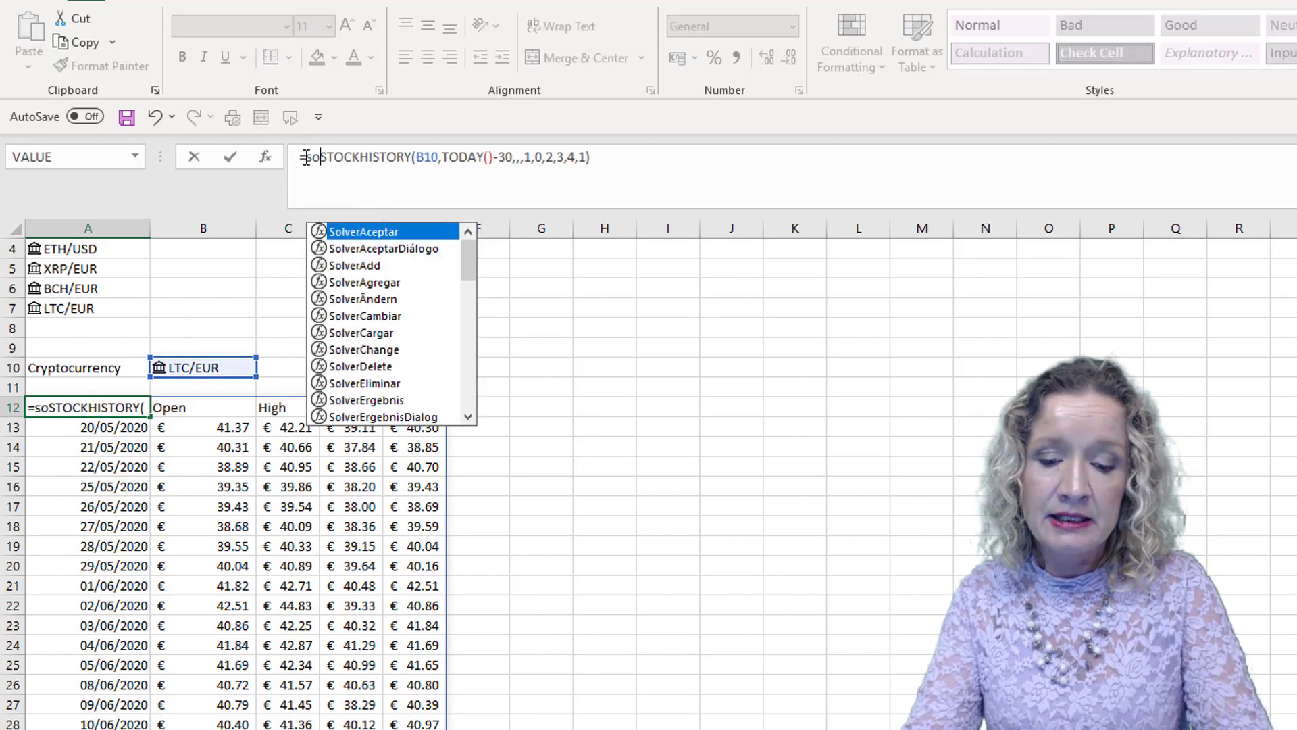
left_click(623, 162)
type(",,-1")
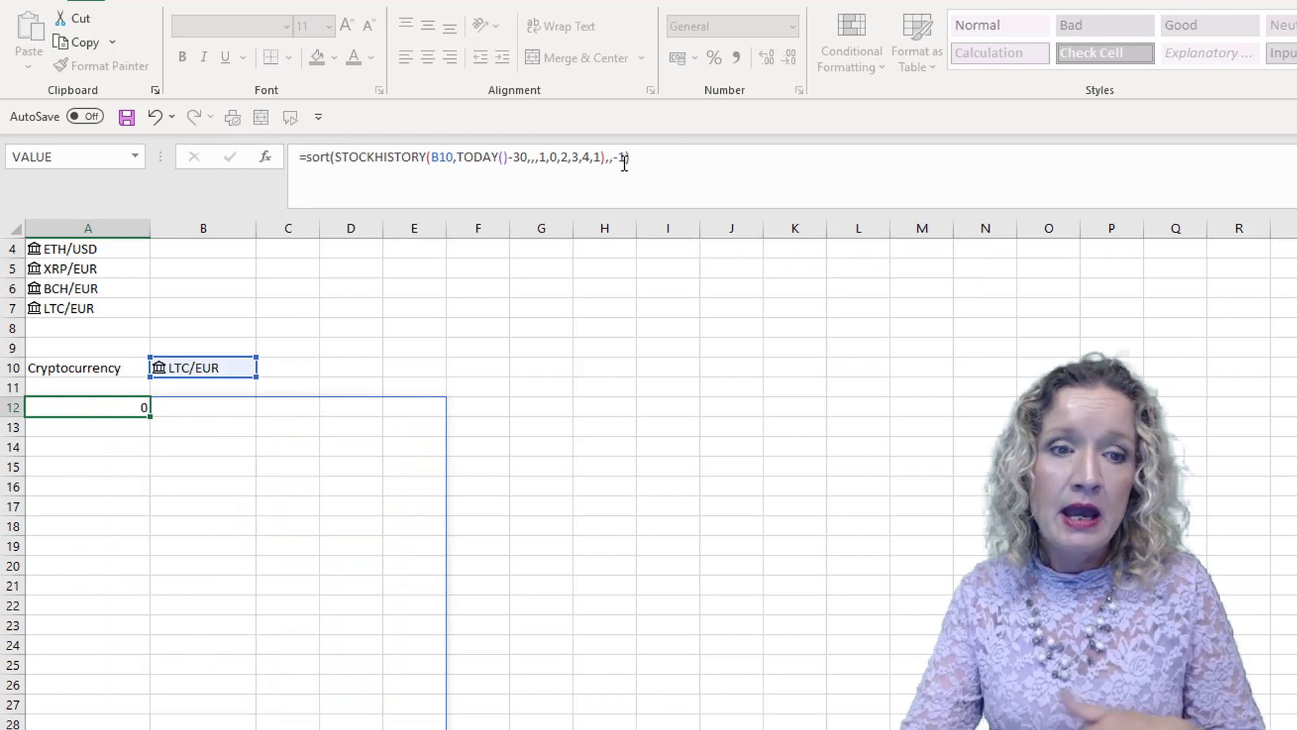
key("Return")
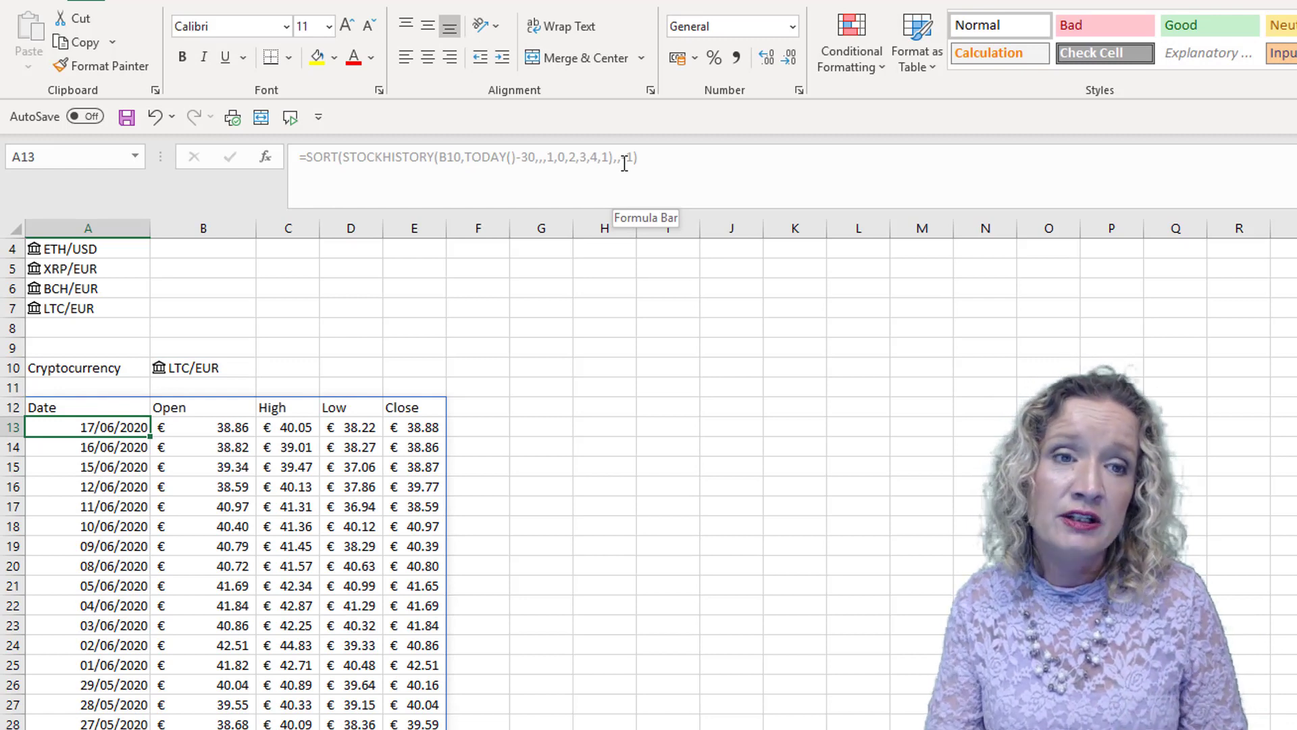
left_click(155, 117)
left_click(156, 117)
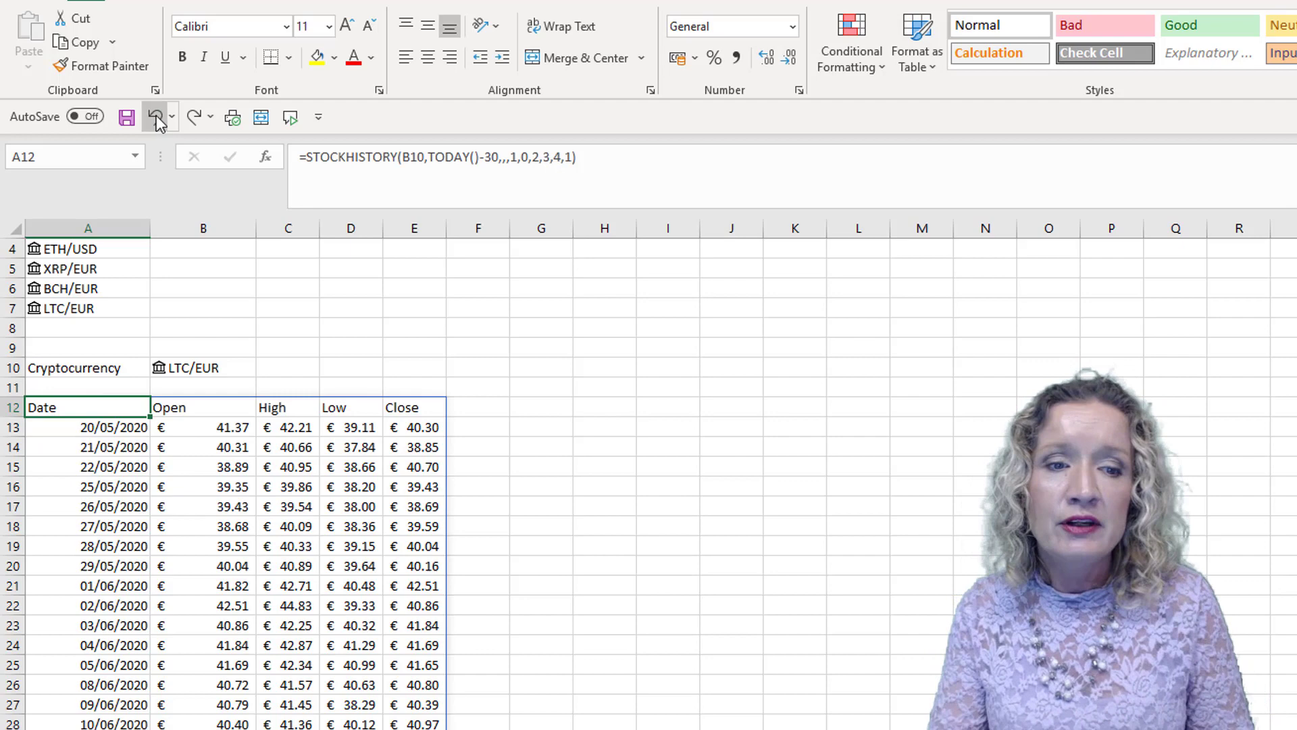
Try EUR/BTC then USD/BTC in B10's dropdown, then select the USD/BTC entry in A2.
left_click(221, 364)
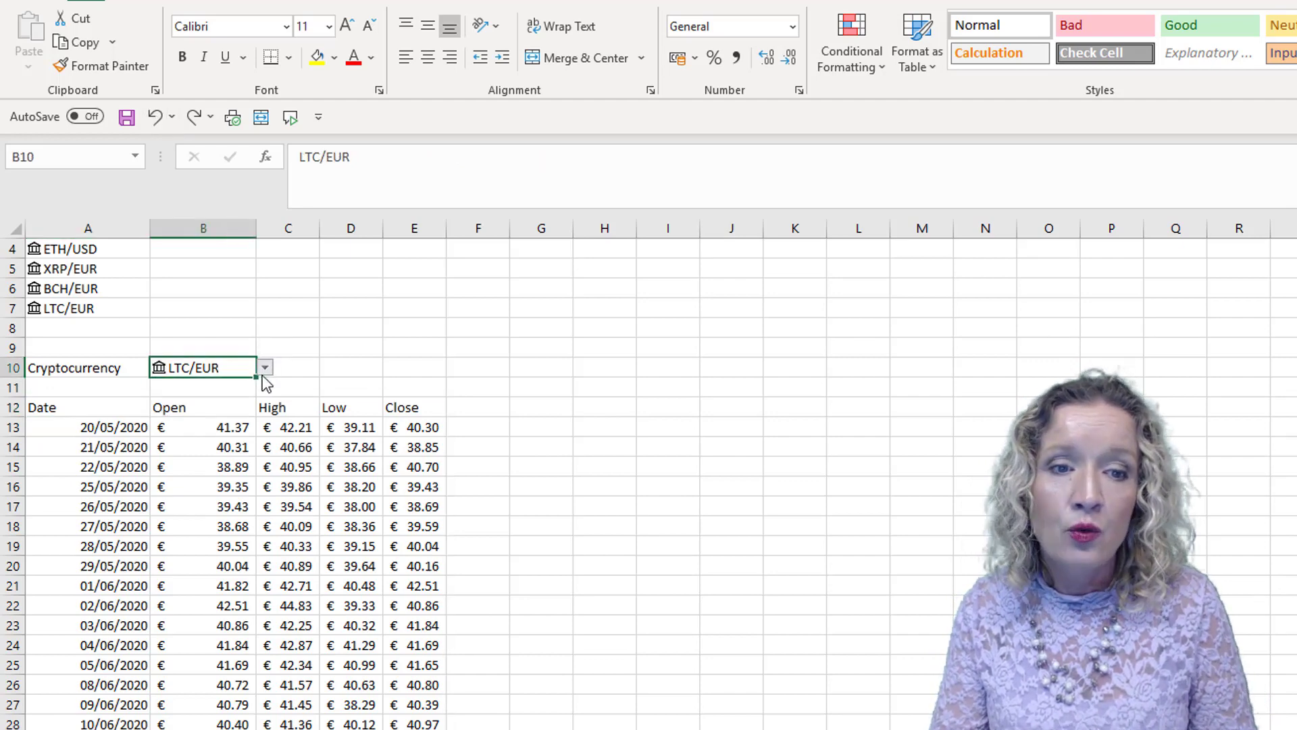
left_click(265, 369)
left_click(232, 397)
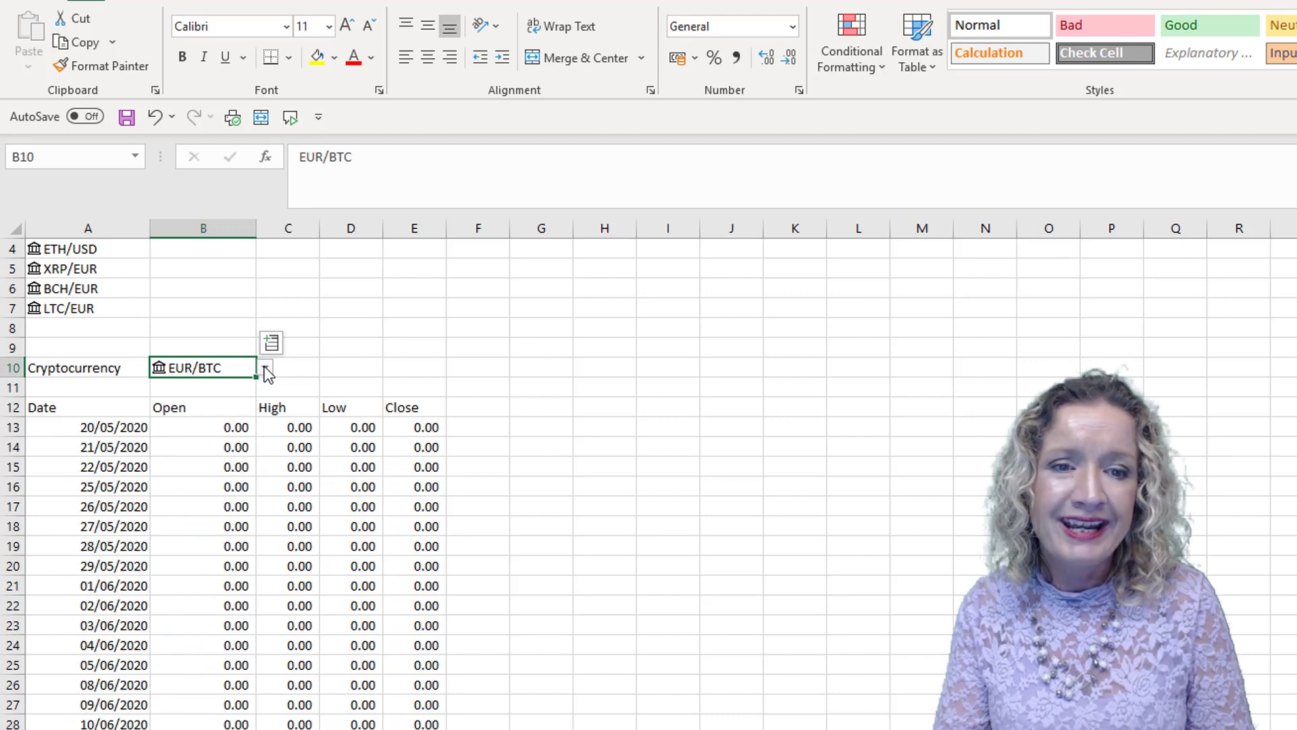
left_click(267, 372)
left_click(238, 391)
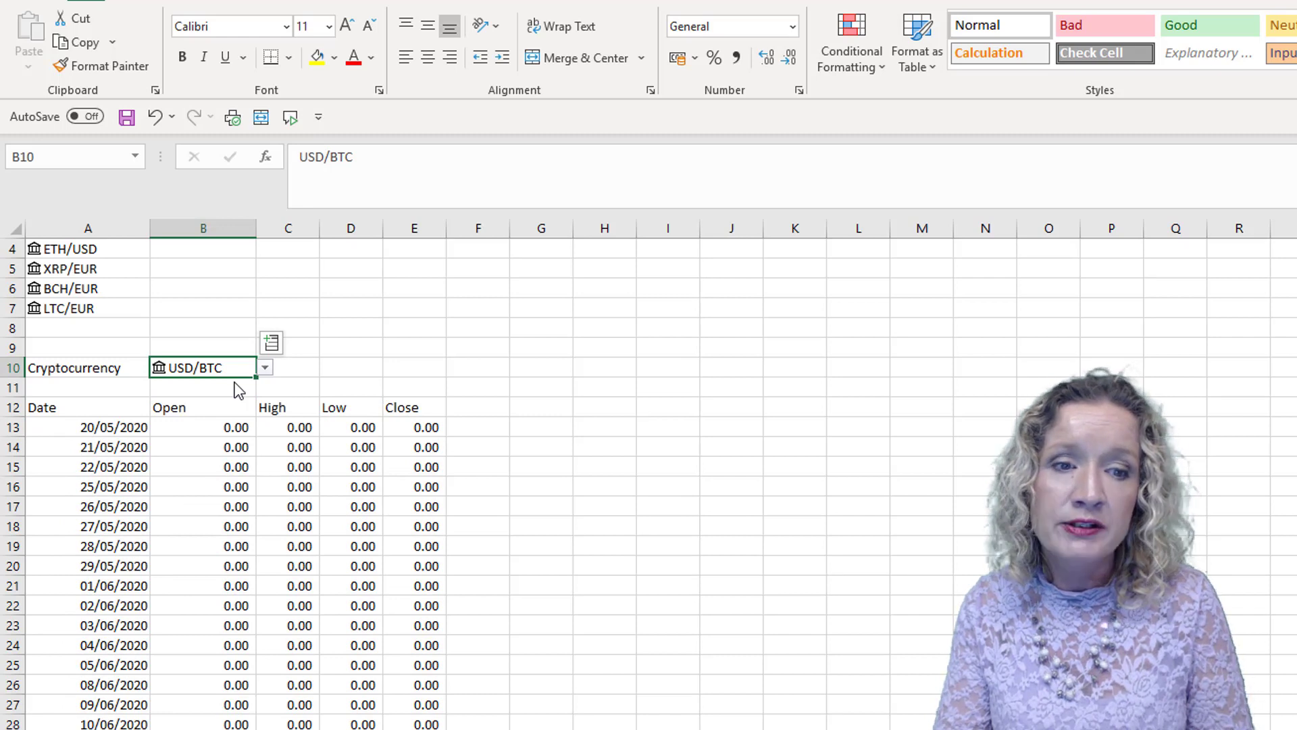
scroll(85, 304, "up", 1)
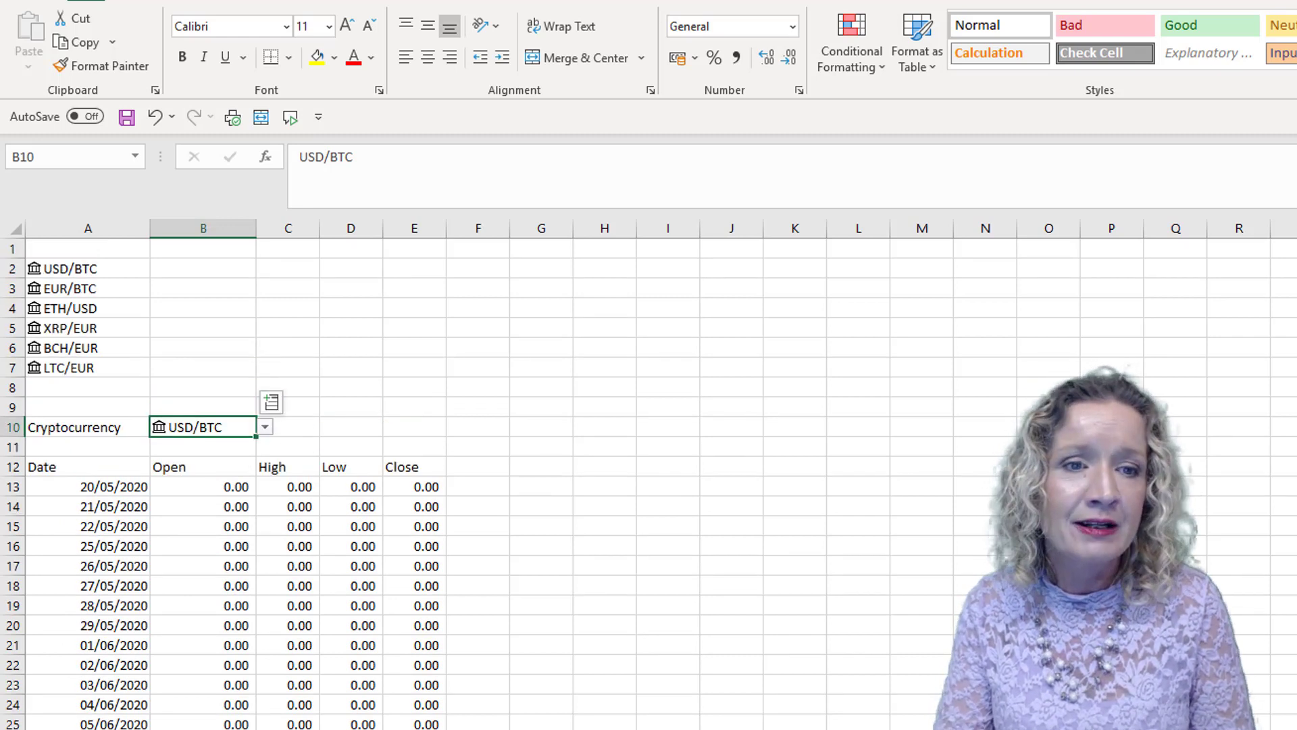
left_click(85, 269)
Change A2 to BTC/USD and choose BTC/USD in B10's dropdown.
type("BTC/")
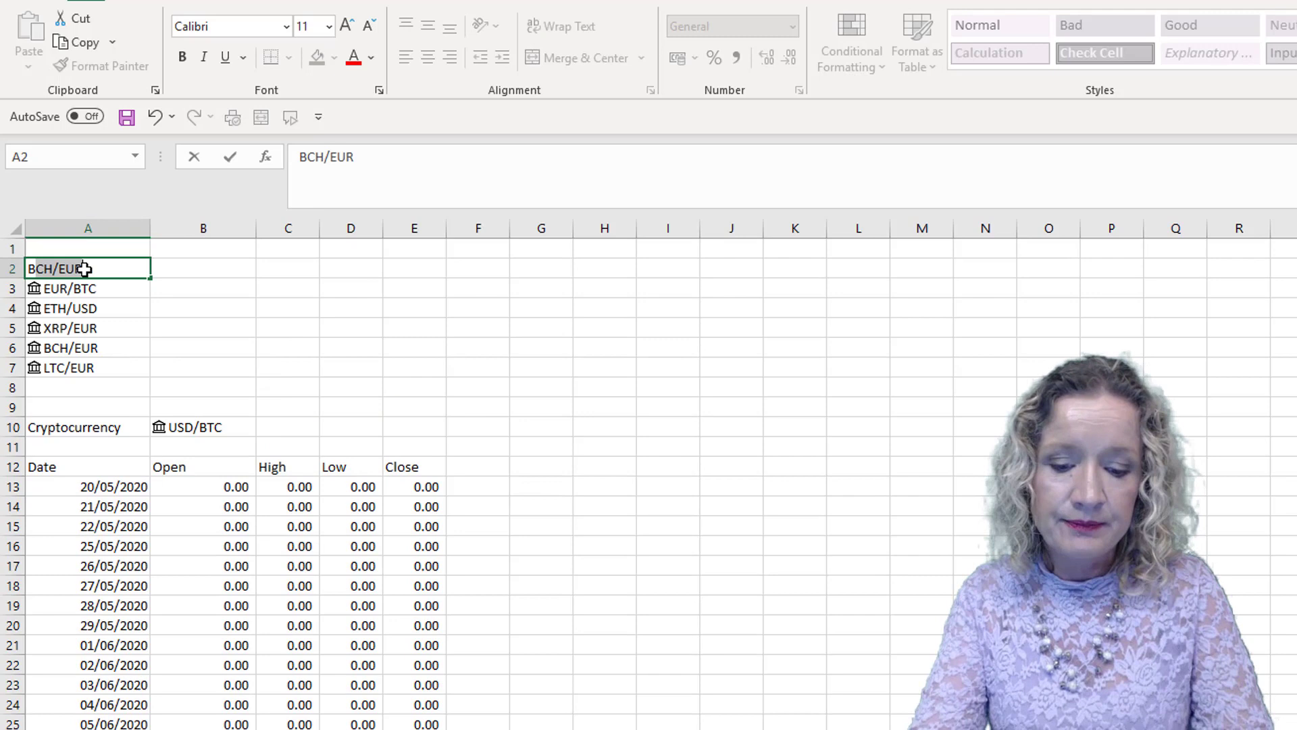
type("USD")
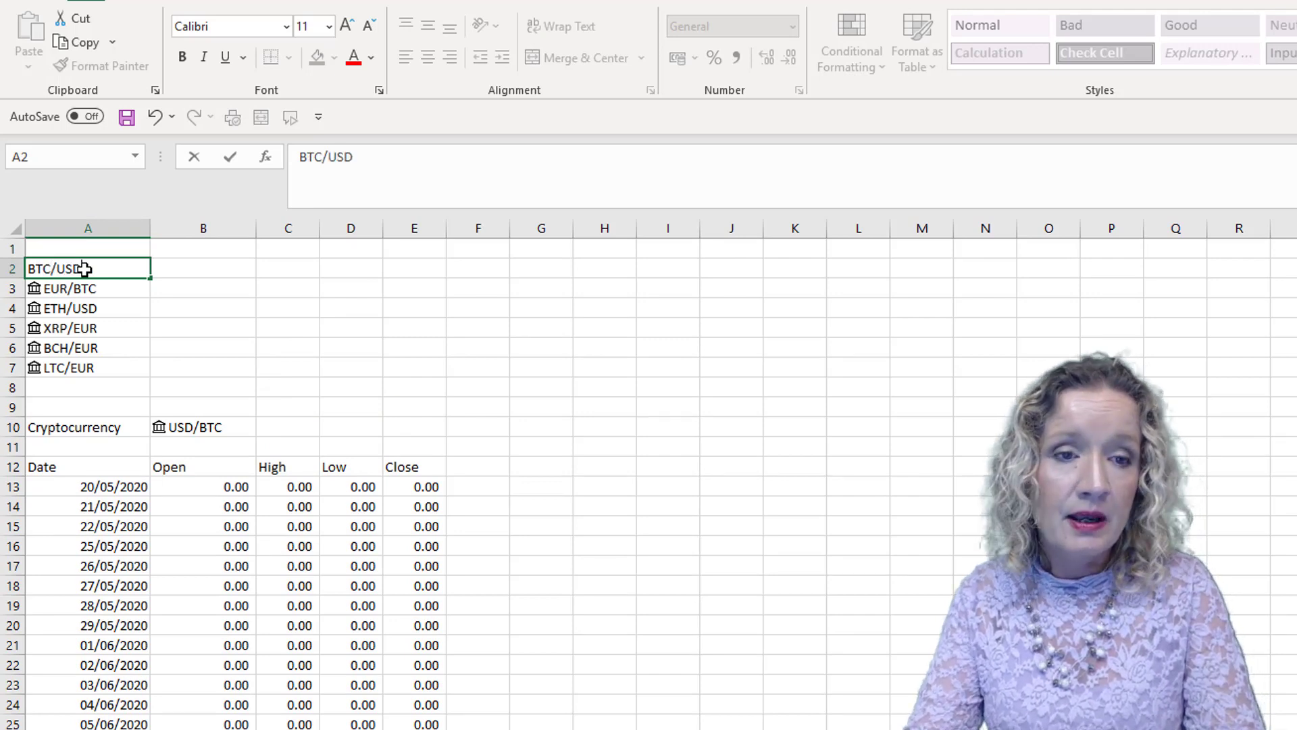
key("Return")
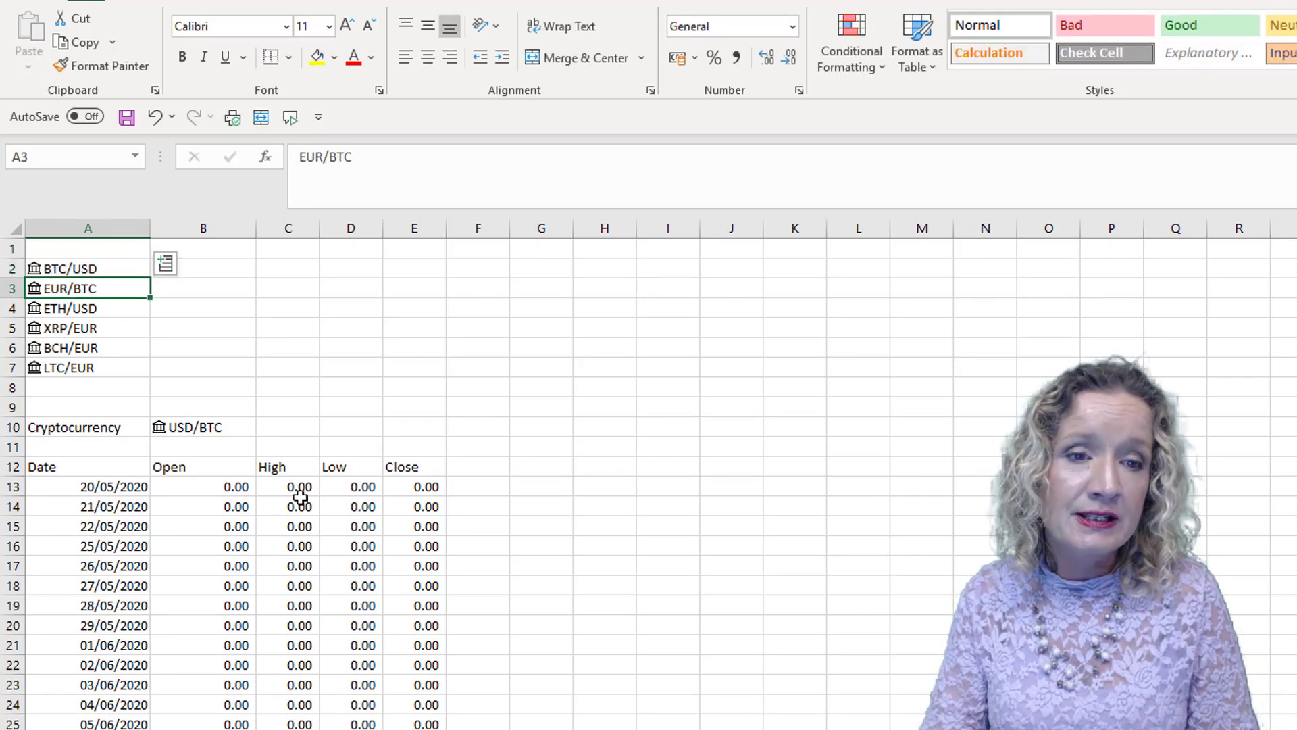
left_click(210, 426)
left_click(266, 431)
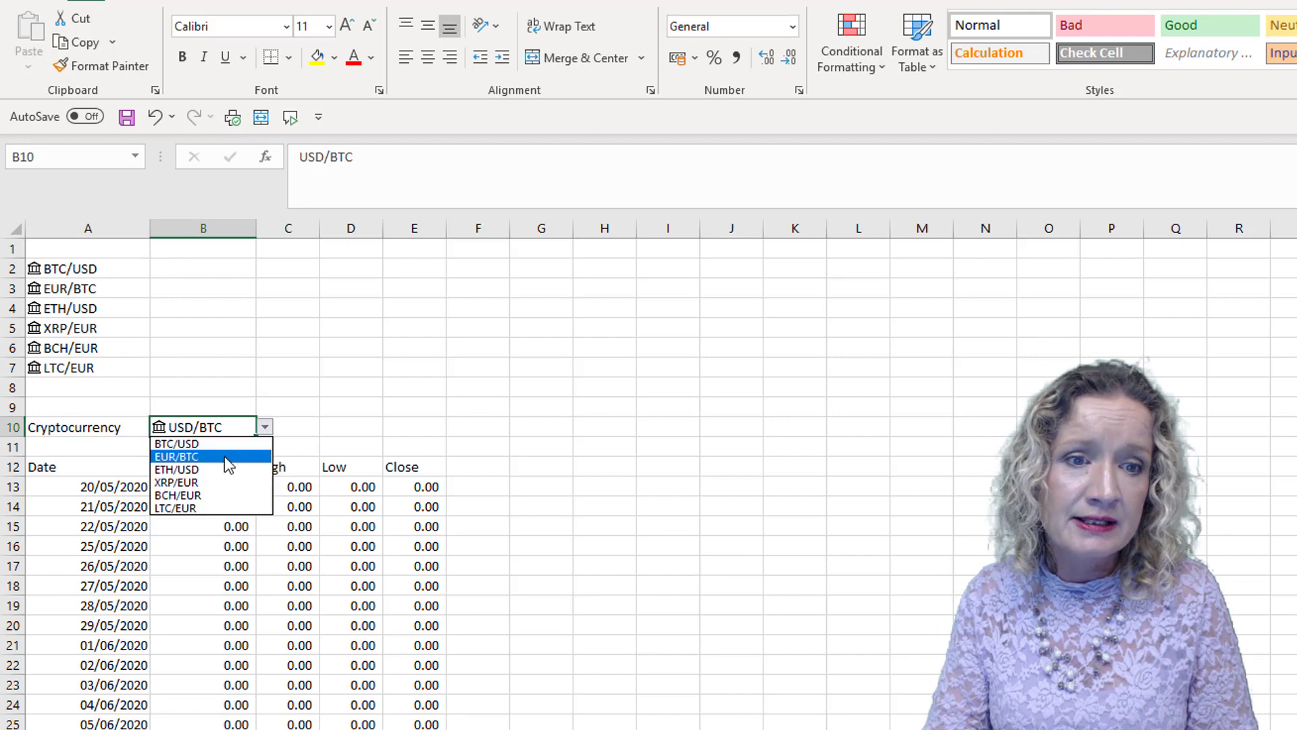
left_click(225, 443)
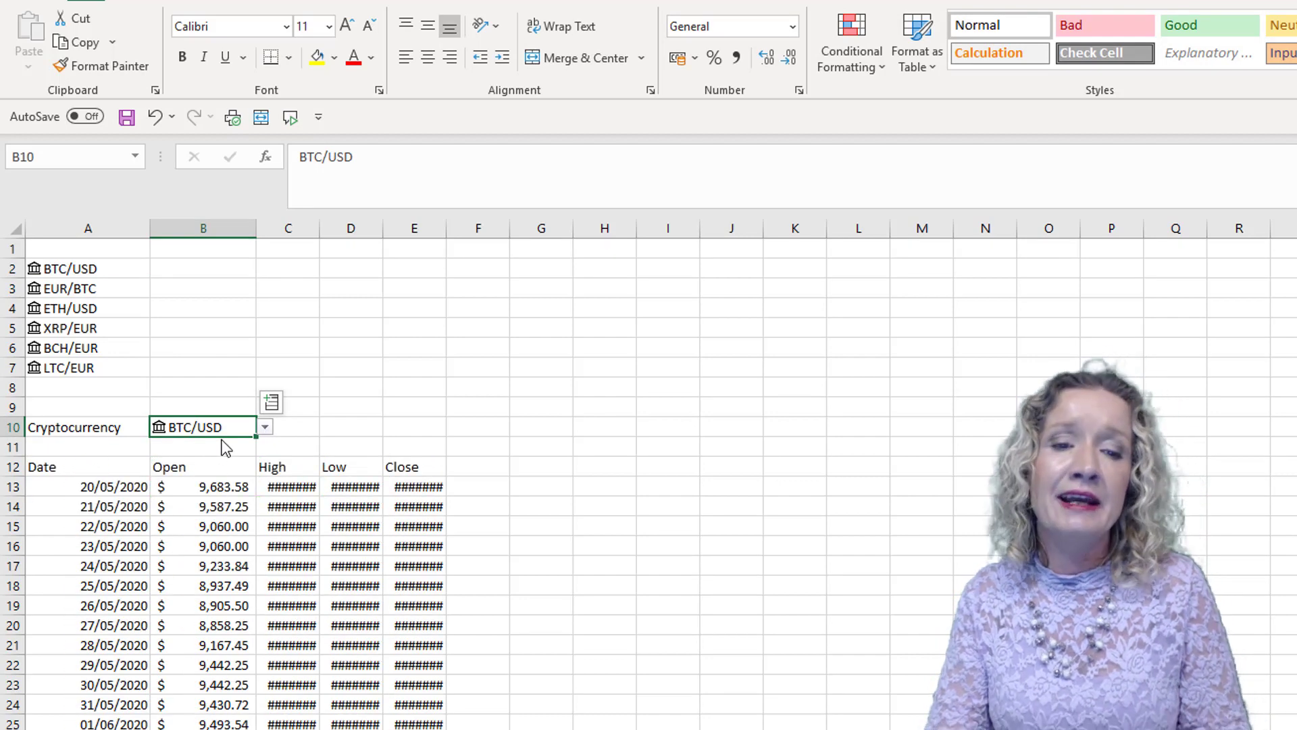
Autofit columns C, D and E to show the High, Low and Close prices.
double_click(320, 229)
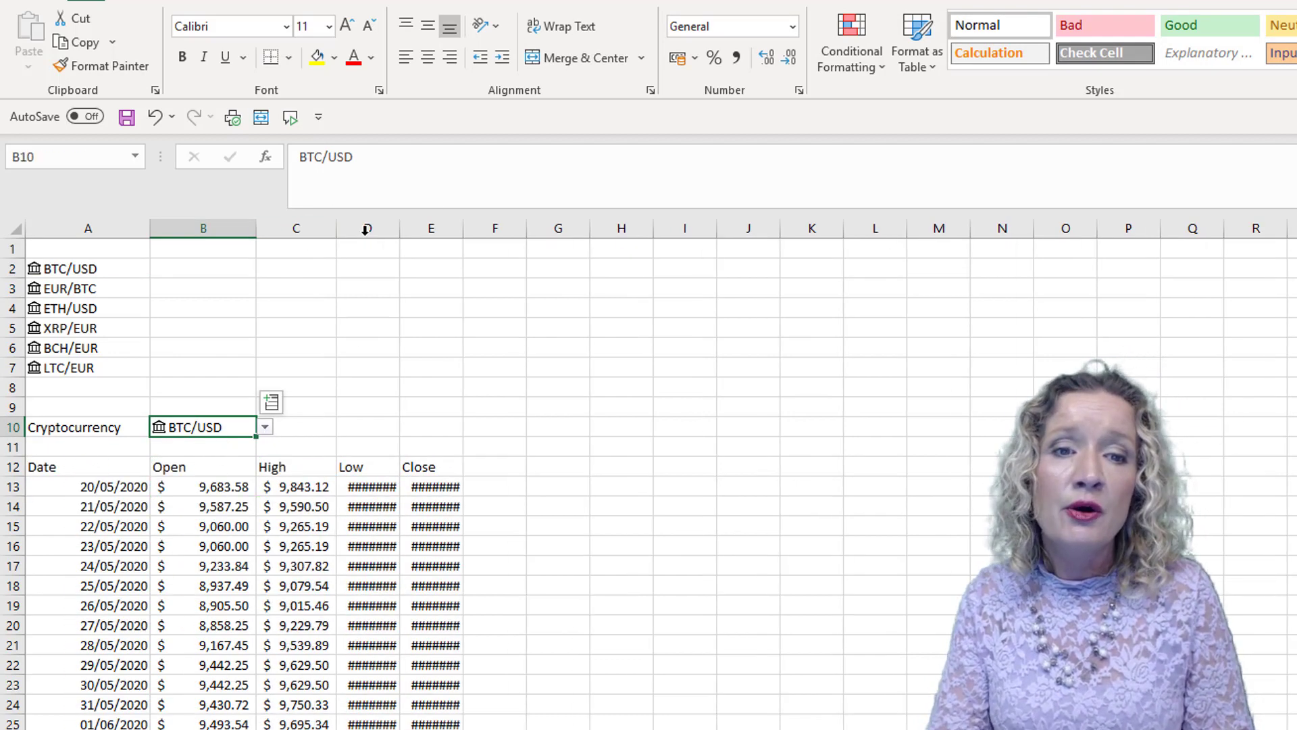
double_click(400, 229)
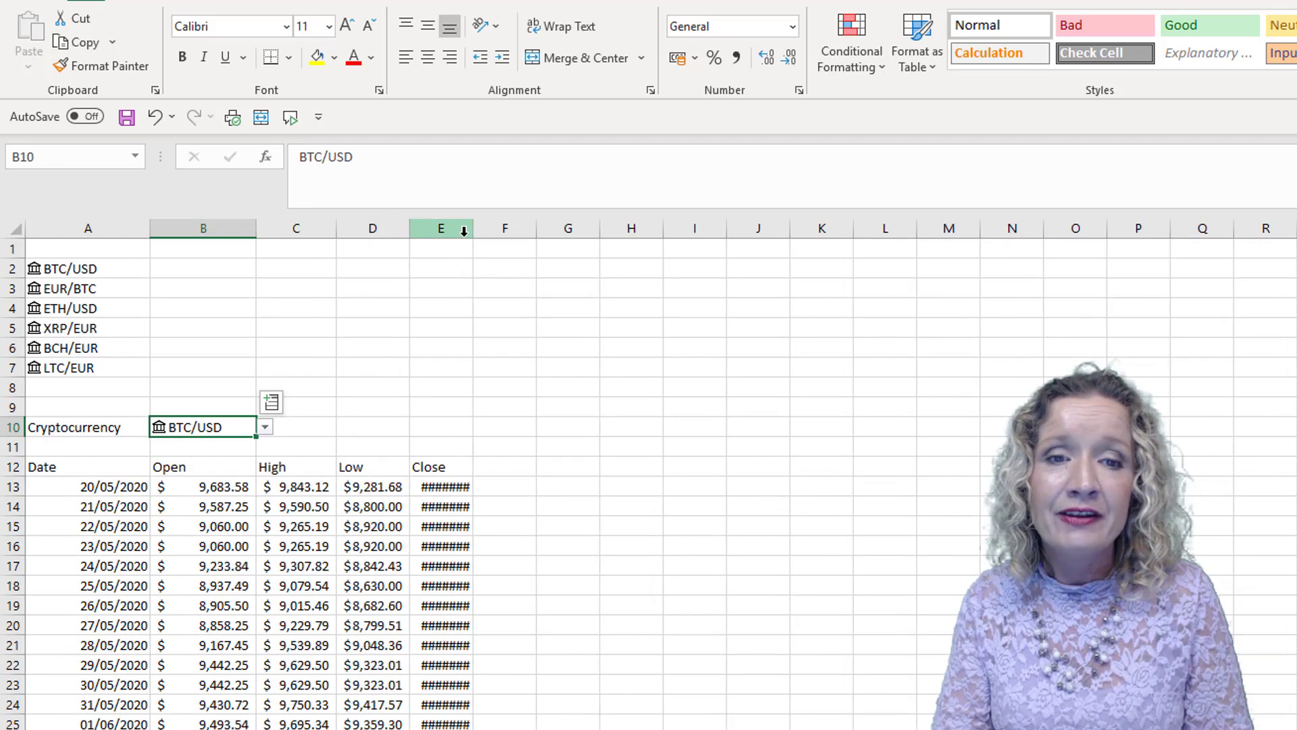
double_click(473, 228)
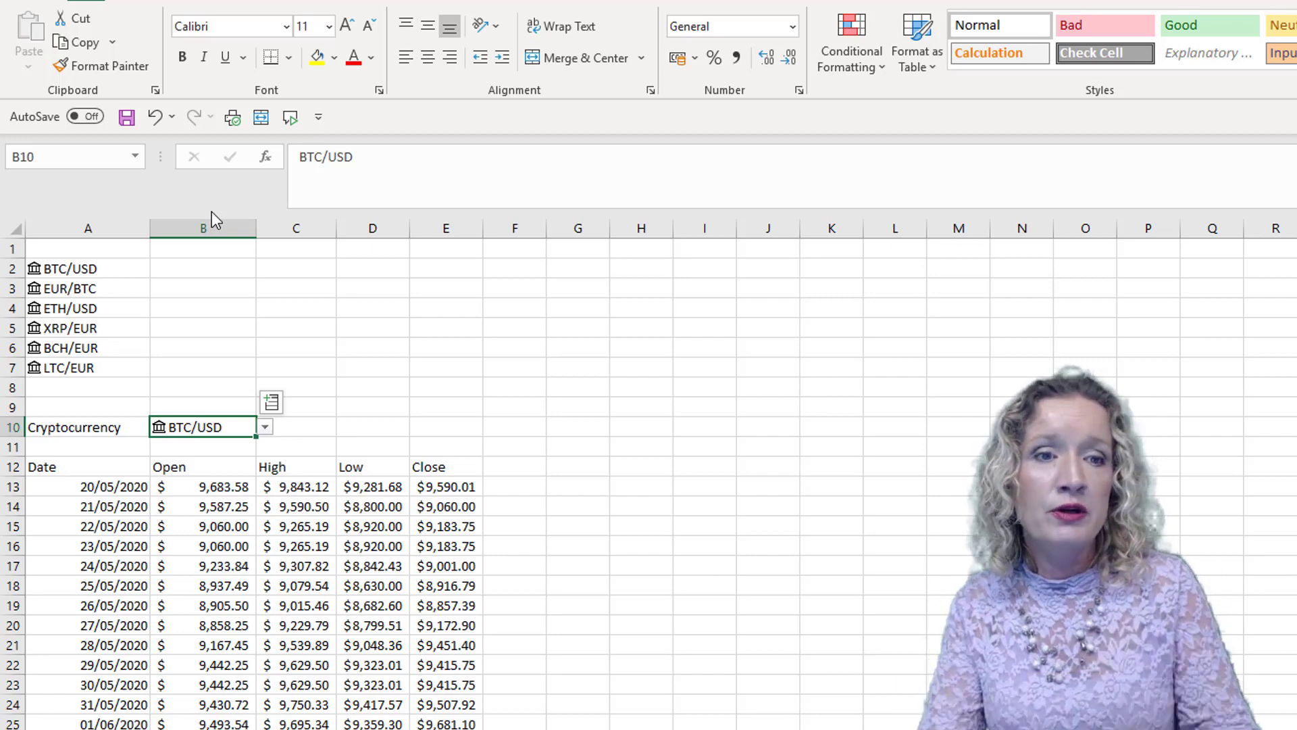
Correct the pair in A3 from EUR/BTC to BTC/EUR.
left_click(99, 286)
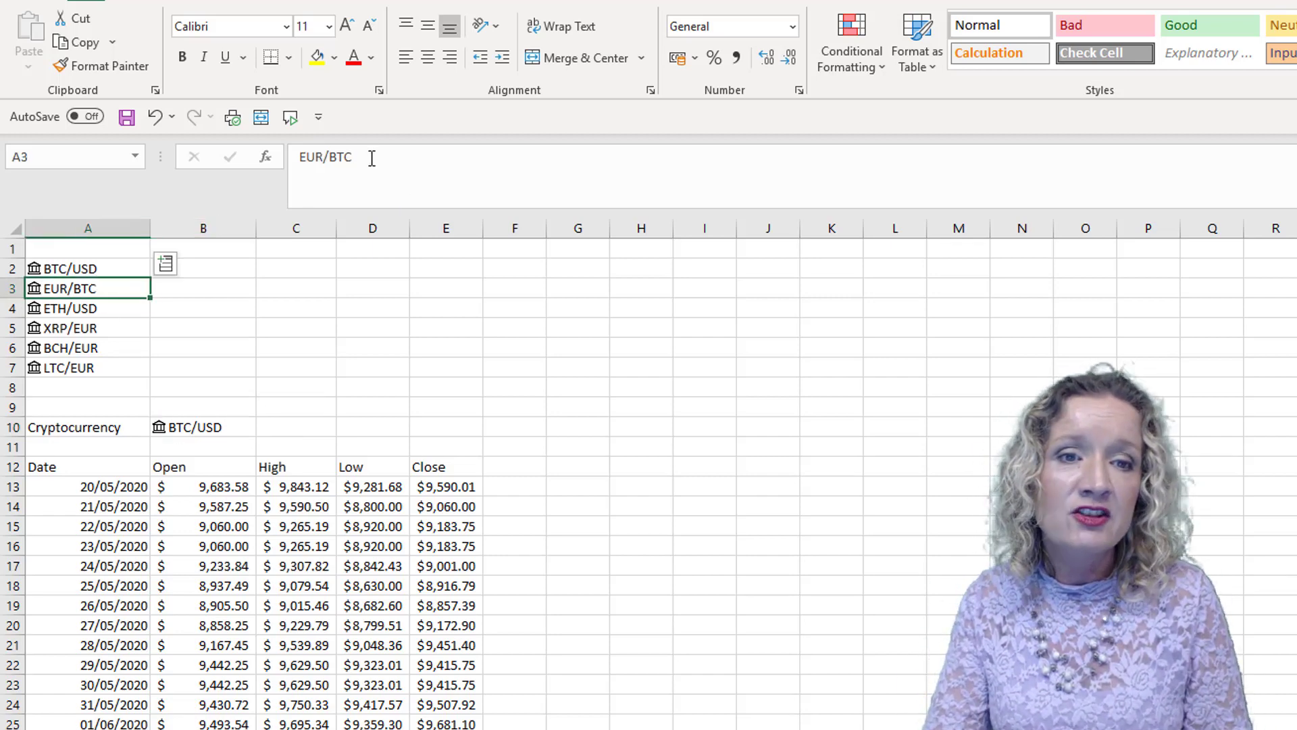
left_click_drag(372, 157, 232, 149)
type("B")
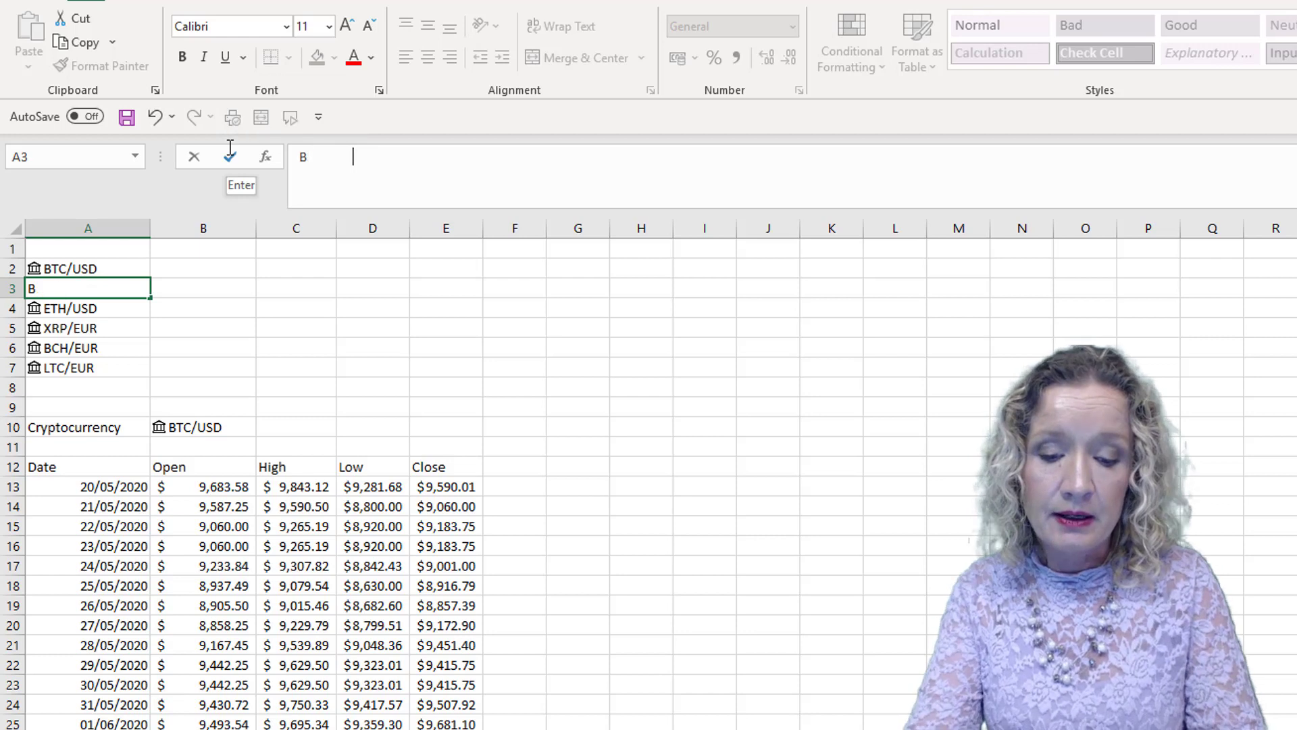
type("TC/EUR")
key("Return")
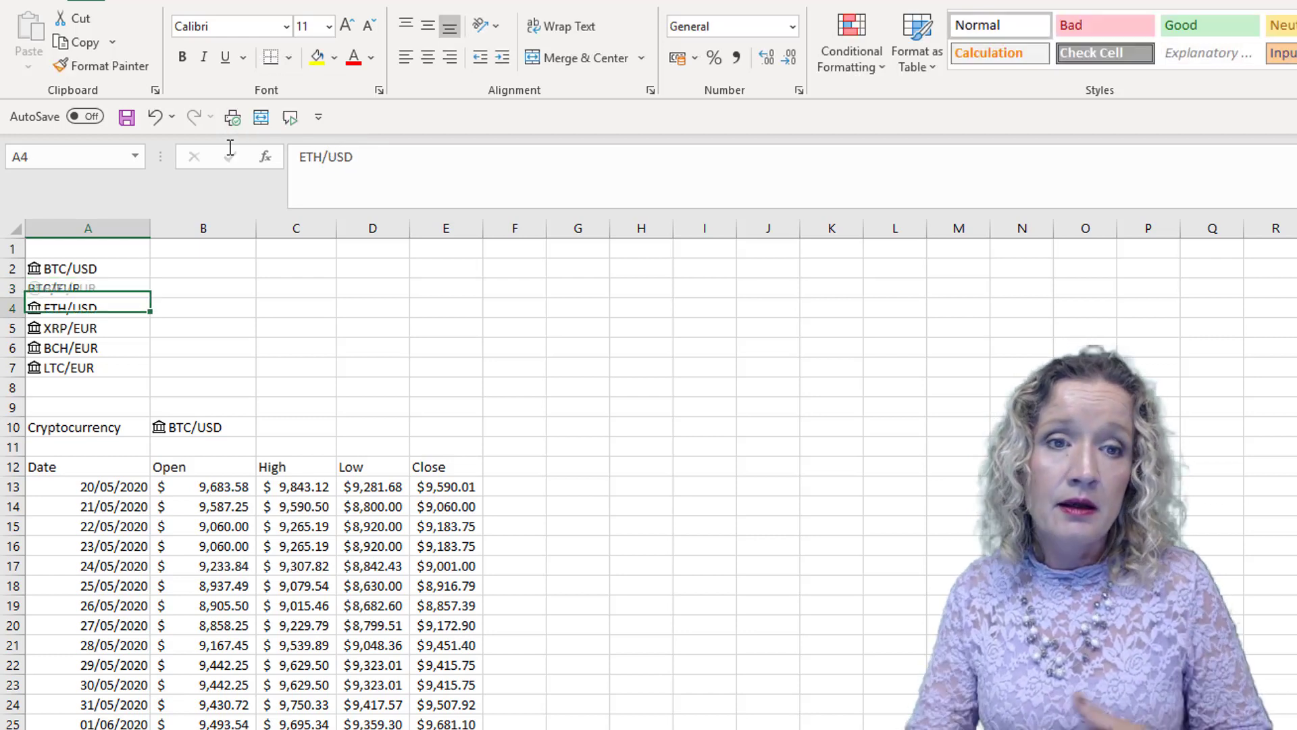
Choose BTC/EUR in B10 so the table shows euro prices.
left_click(205, 428)
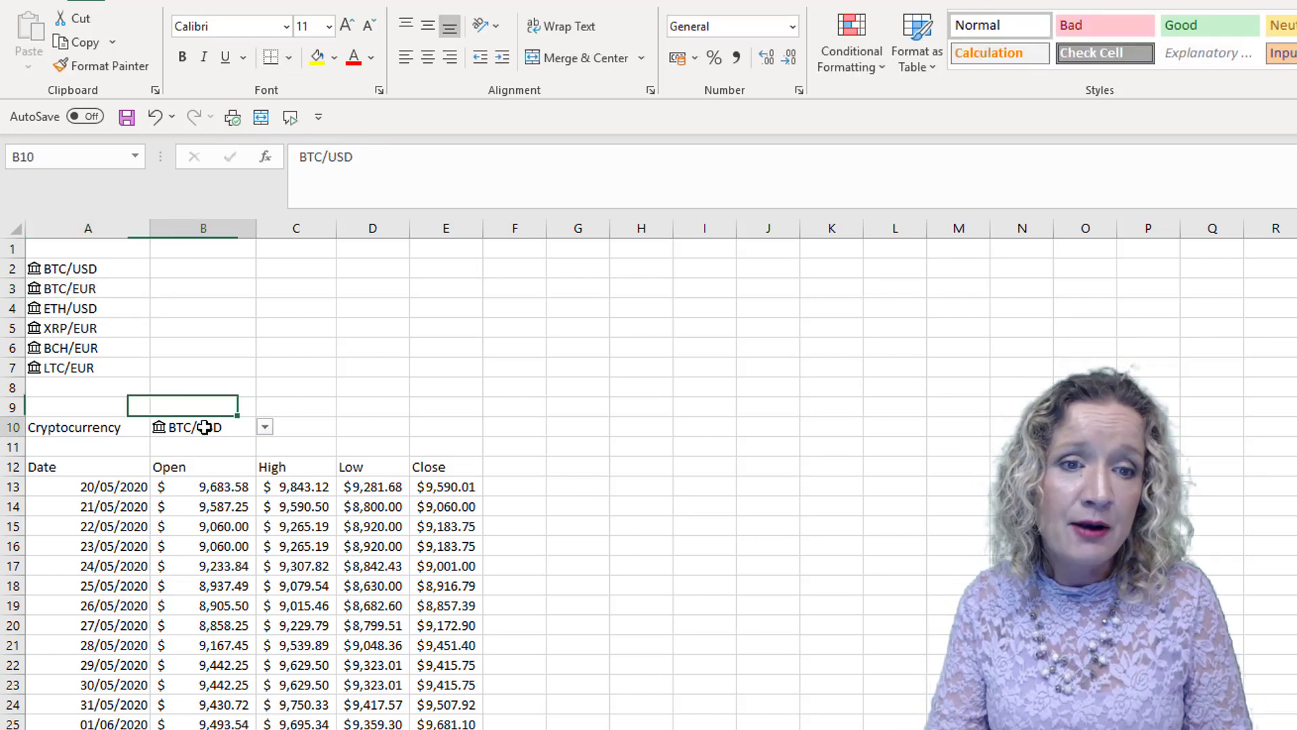
left_click(265, 427)
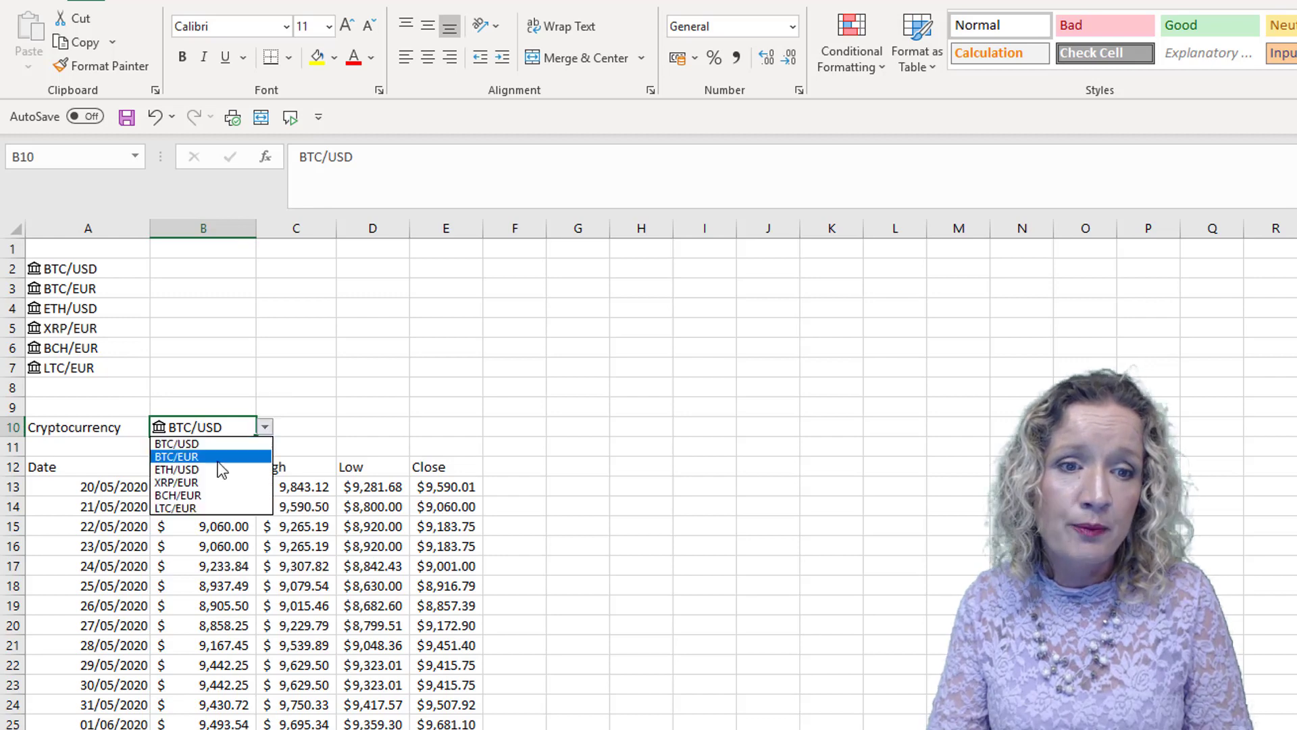
left_click(219, 455)
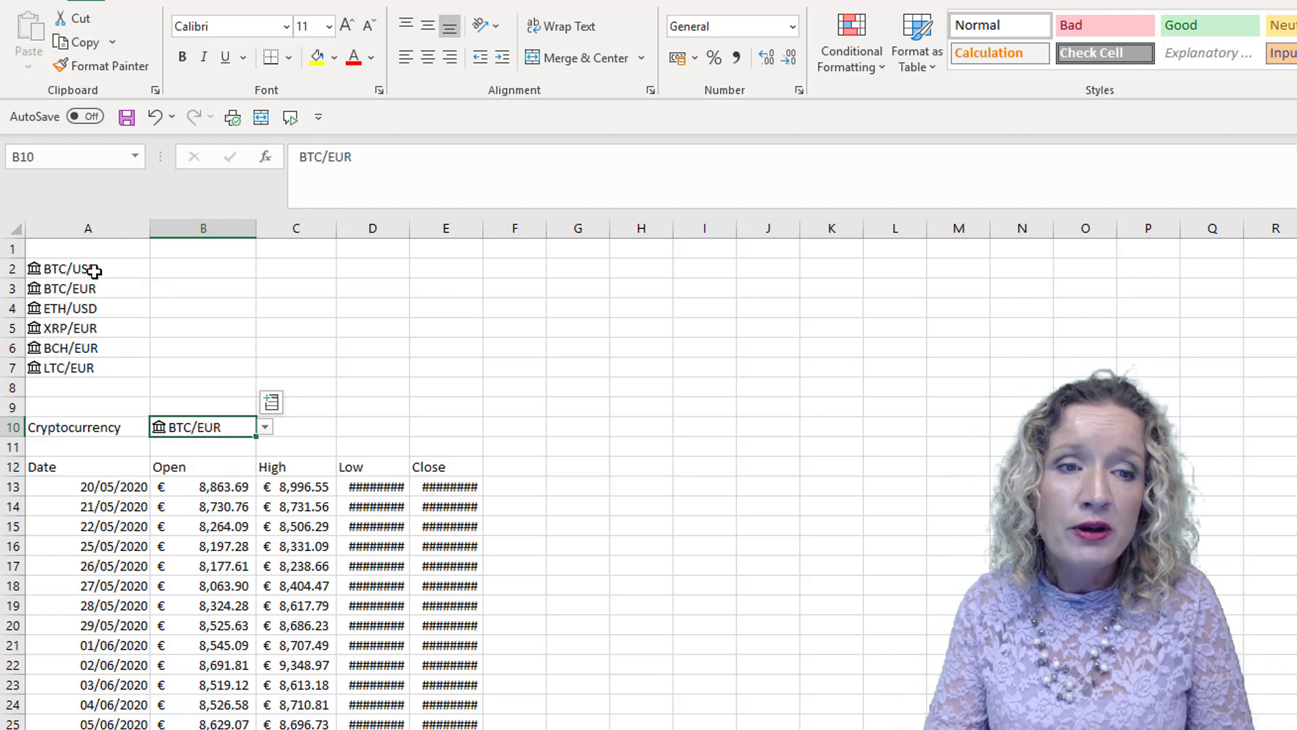
Add each pair's current Price from A2:A7 into column B, e.g. 9,258.06 for BTC/USD.
left_click_drag(94, 271, 91, 368)
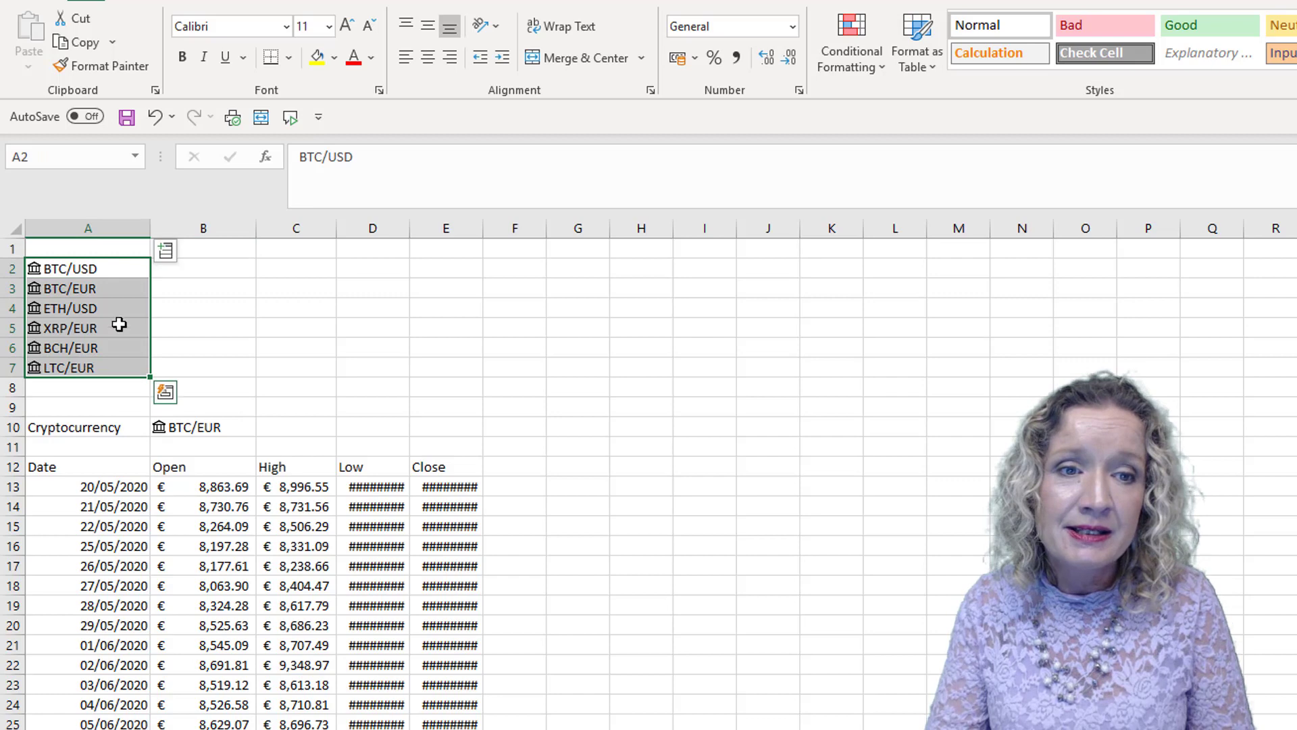
left_click(166, 253)
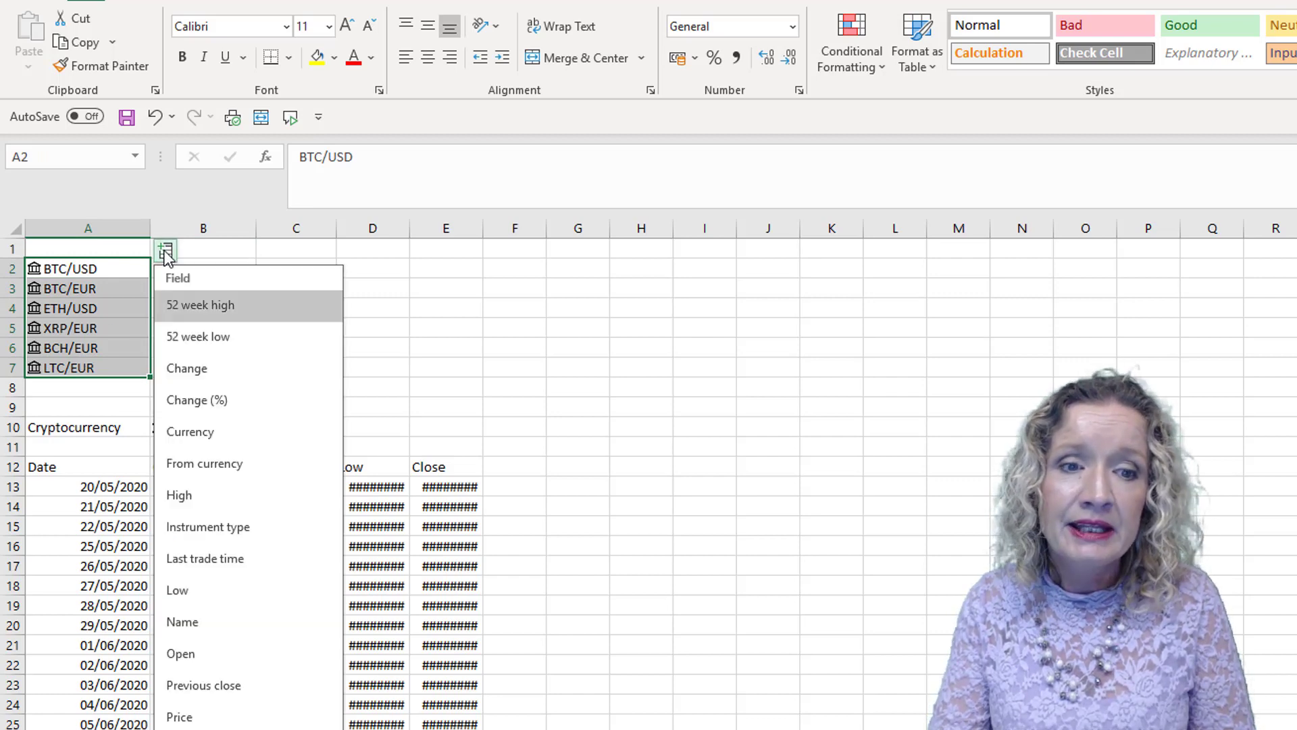
left_click(181, 717)
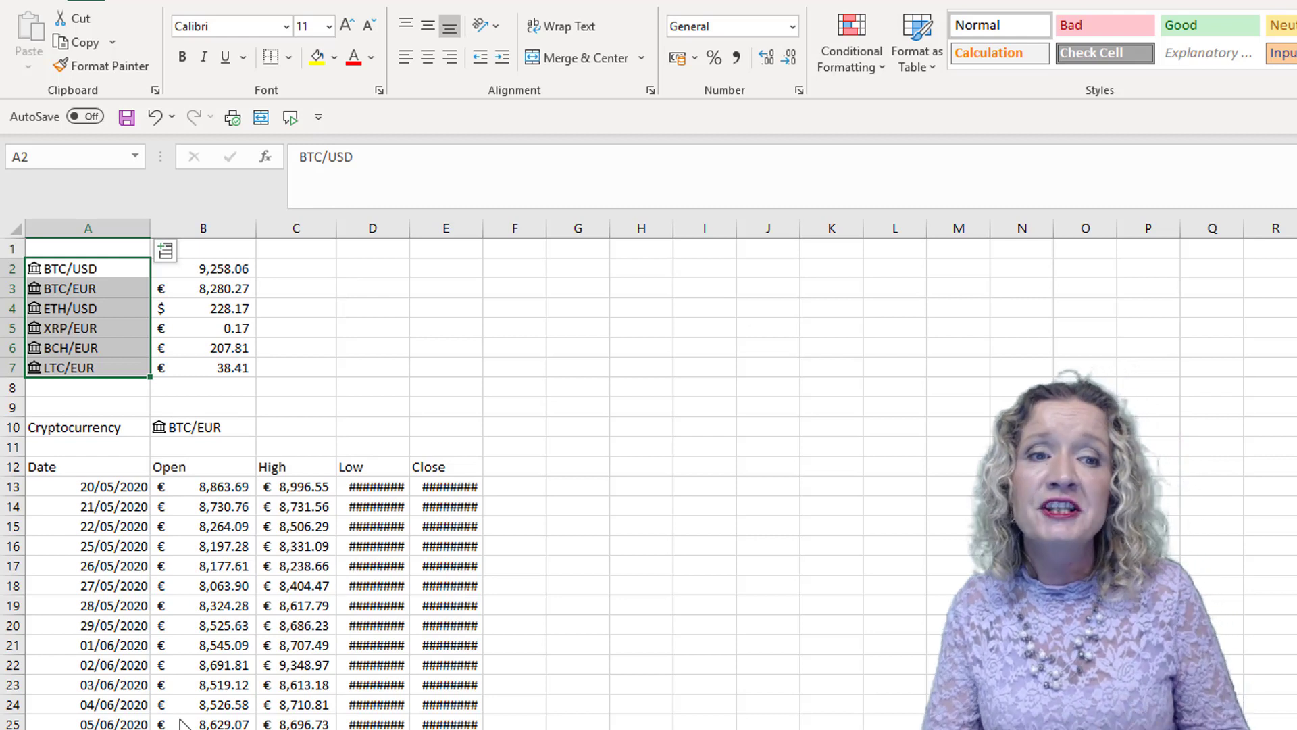
left_click(654, 403)
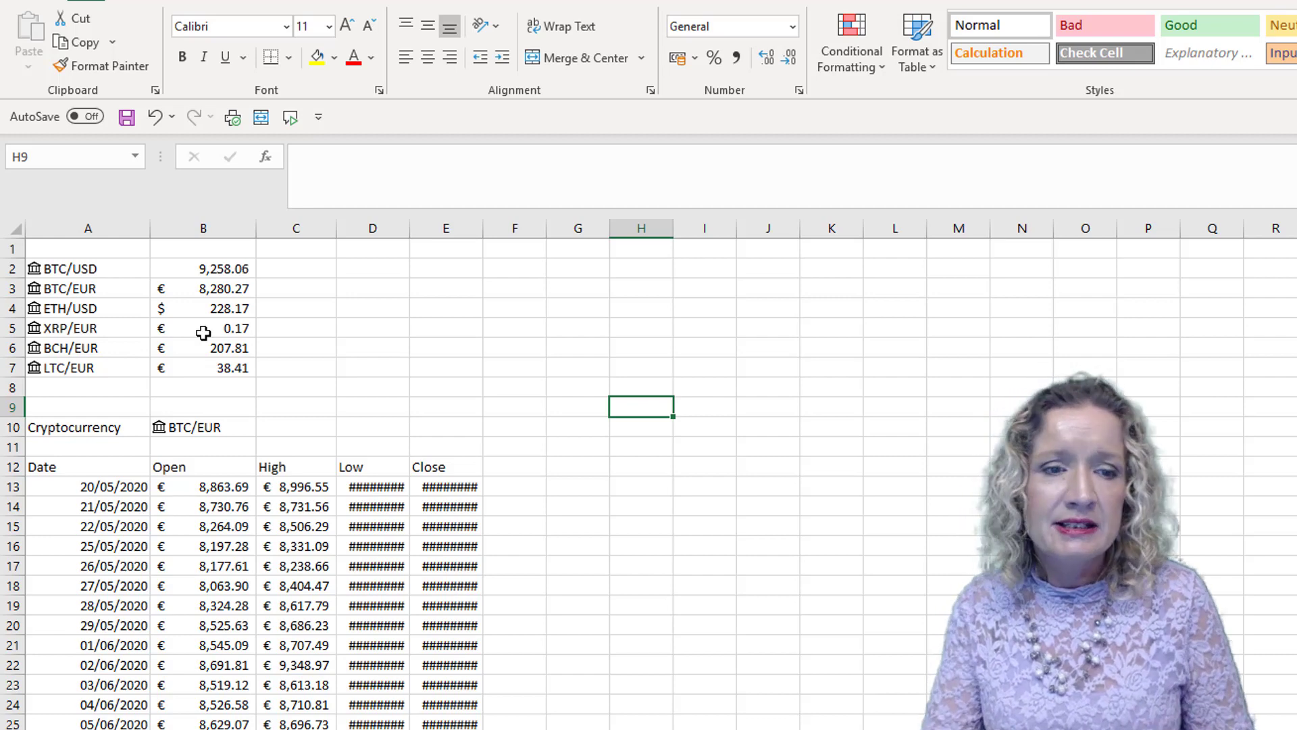
Select the price history table and preview the available stock chart types.
left_click_drag(85, 471, 446, 729)
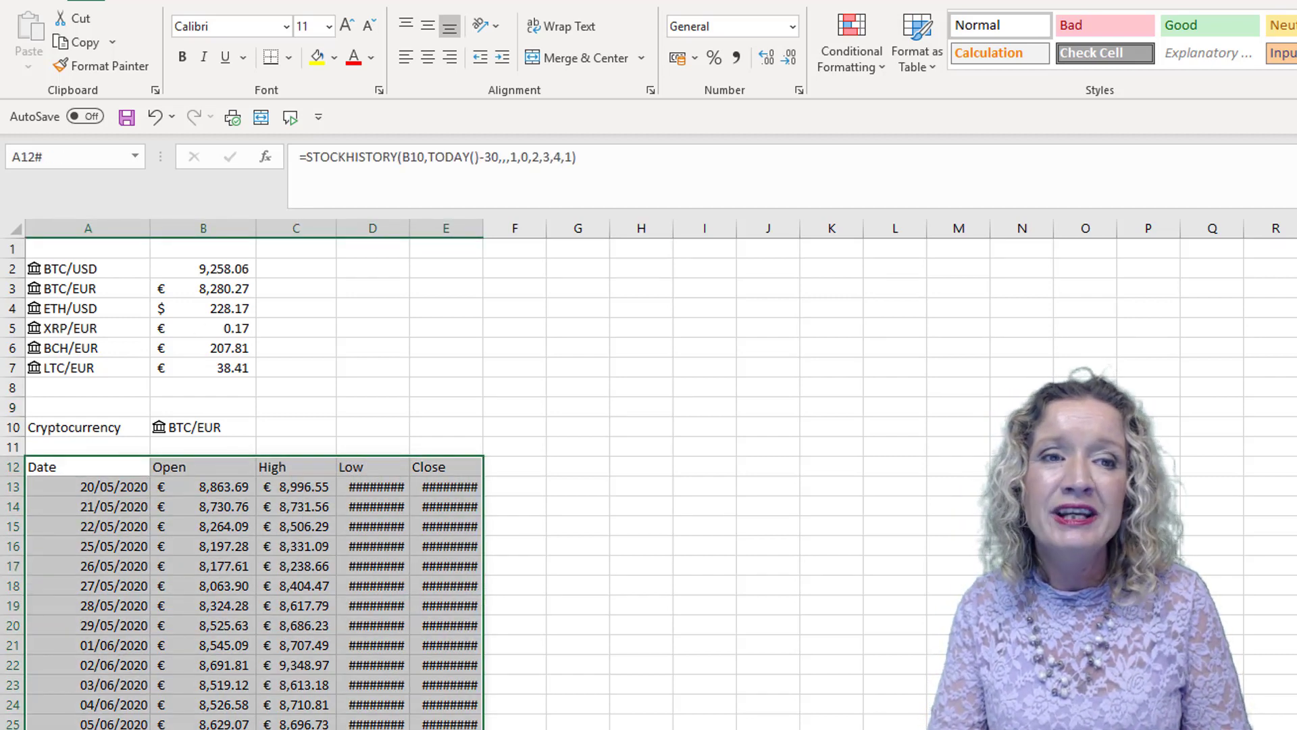
left_click(161, 3)
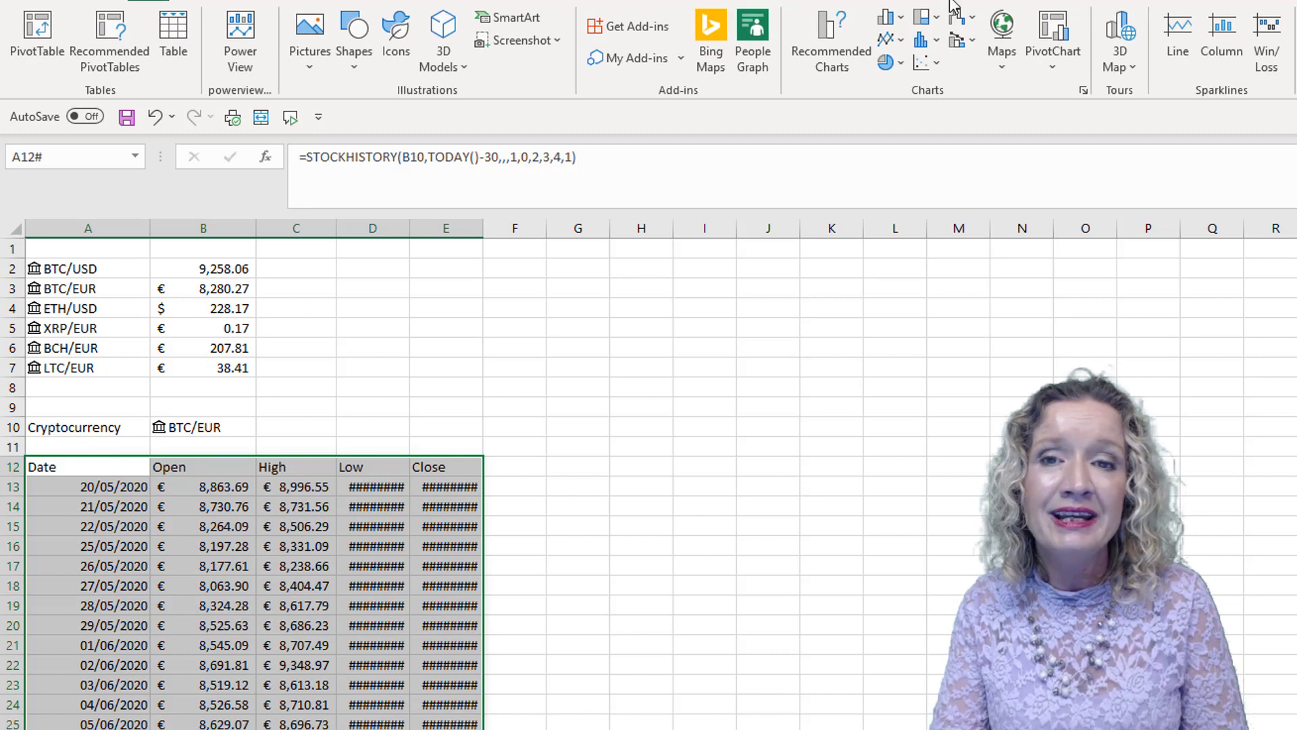
left_click(970, 20)
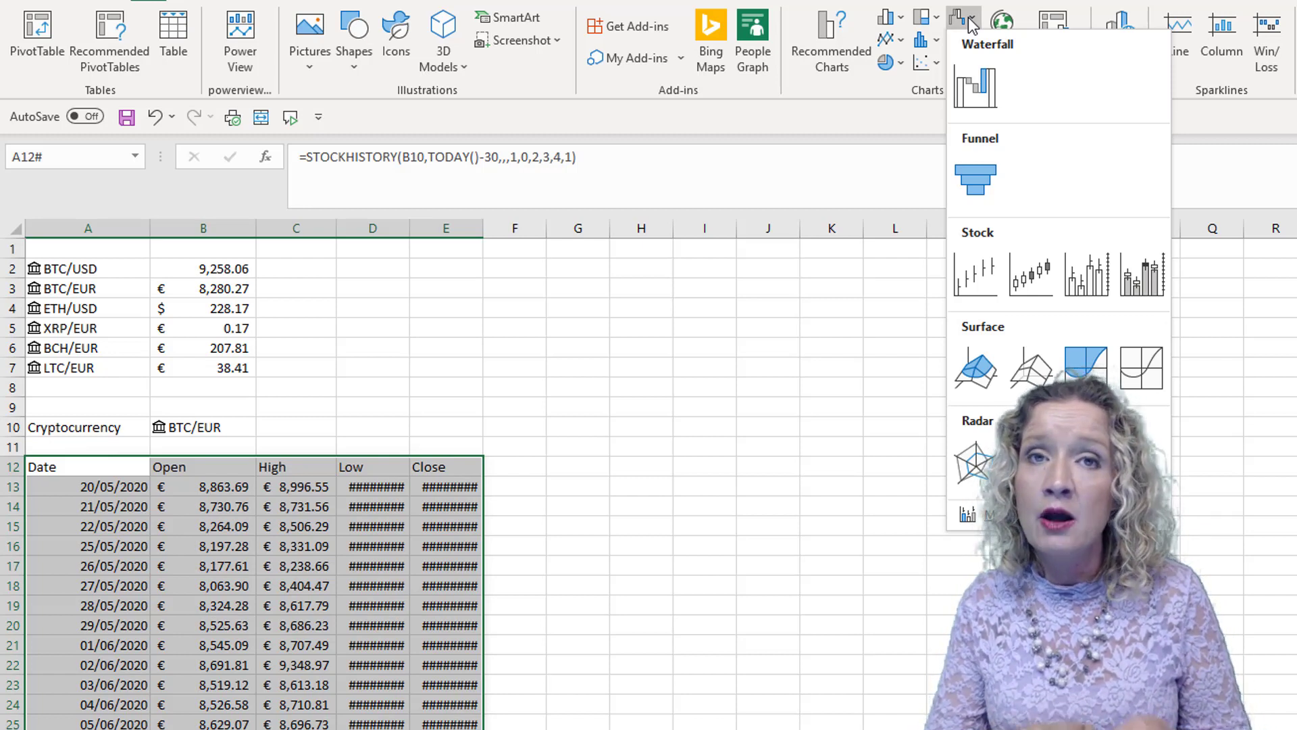
left_click(606, 450)
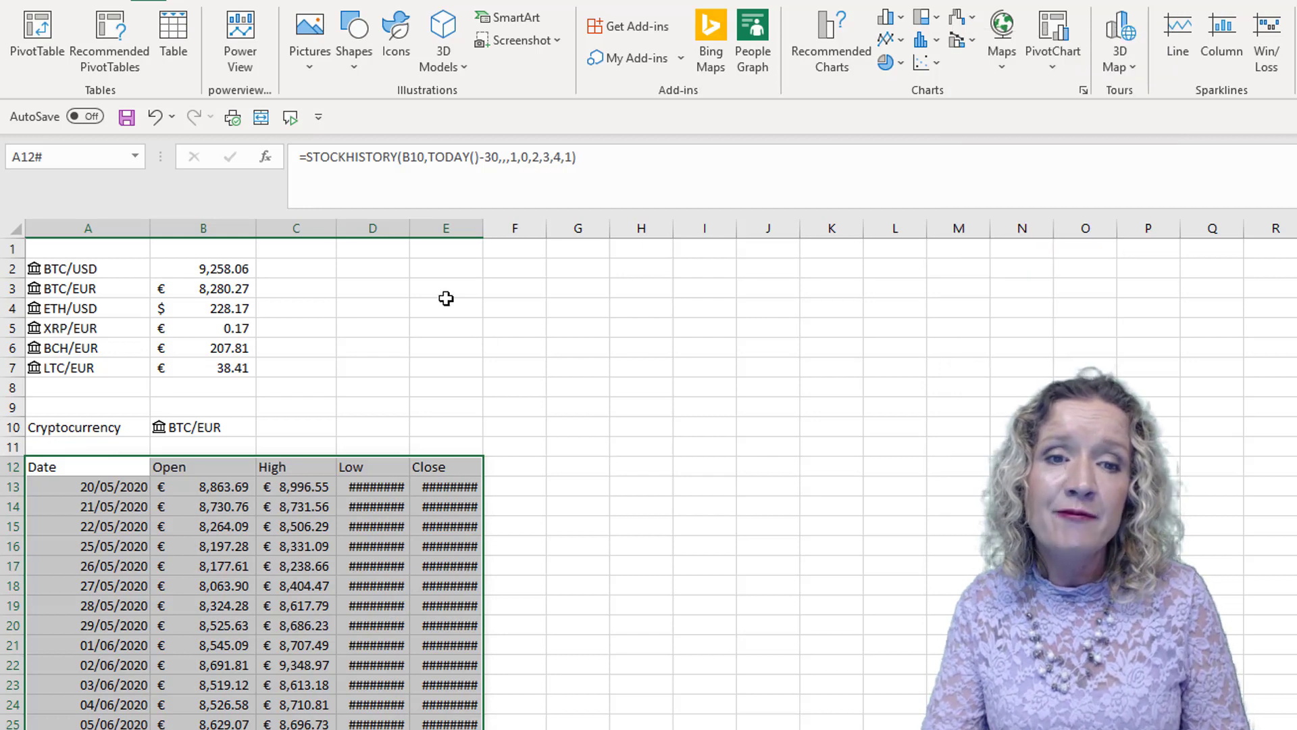
Autofit columns D and E so the Low and Close euro values replace the hash marks.
double_click(409, 229)
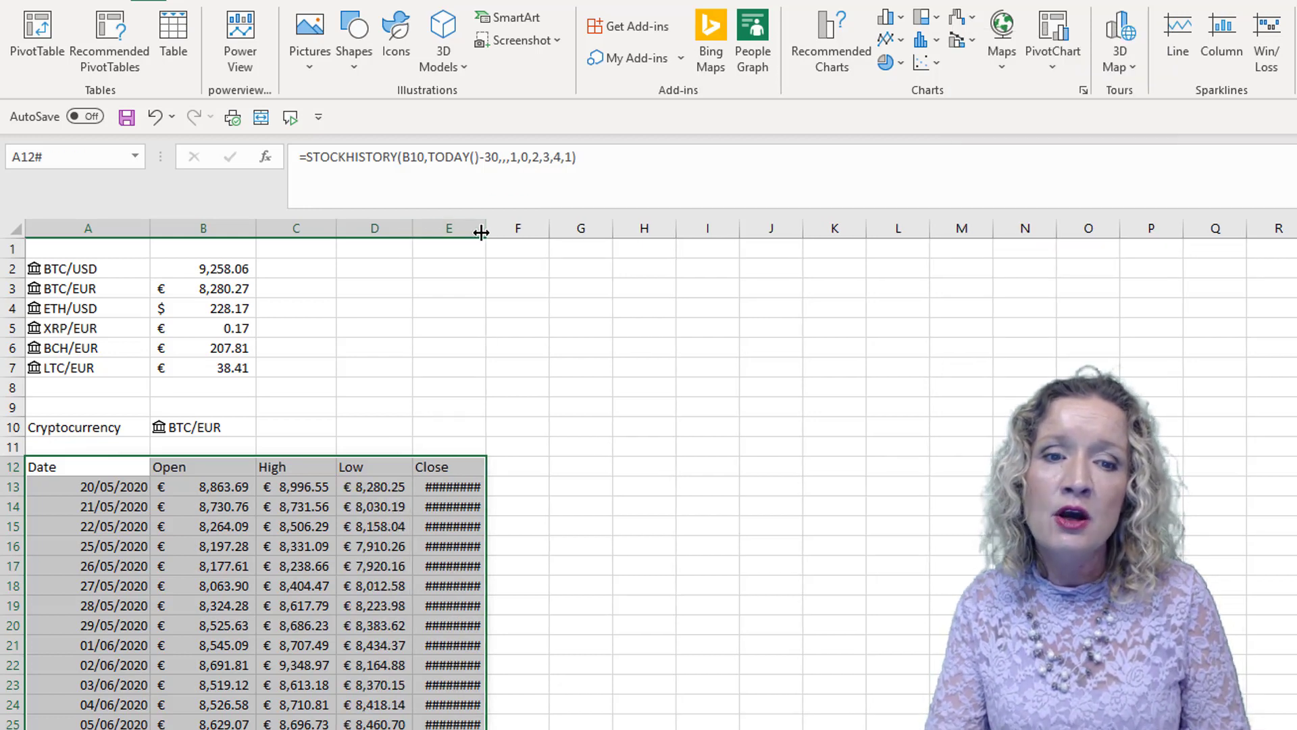
double_click(481, 229)
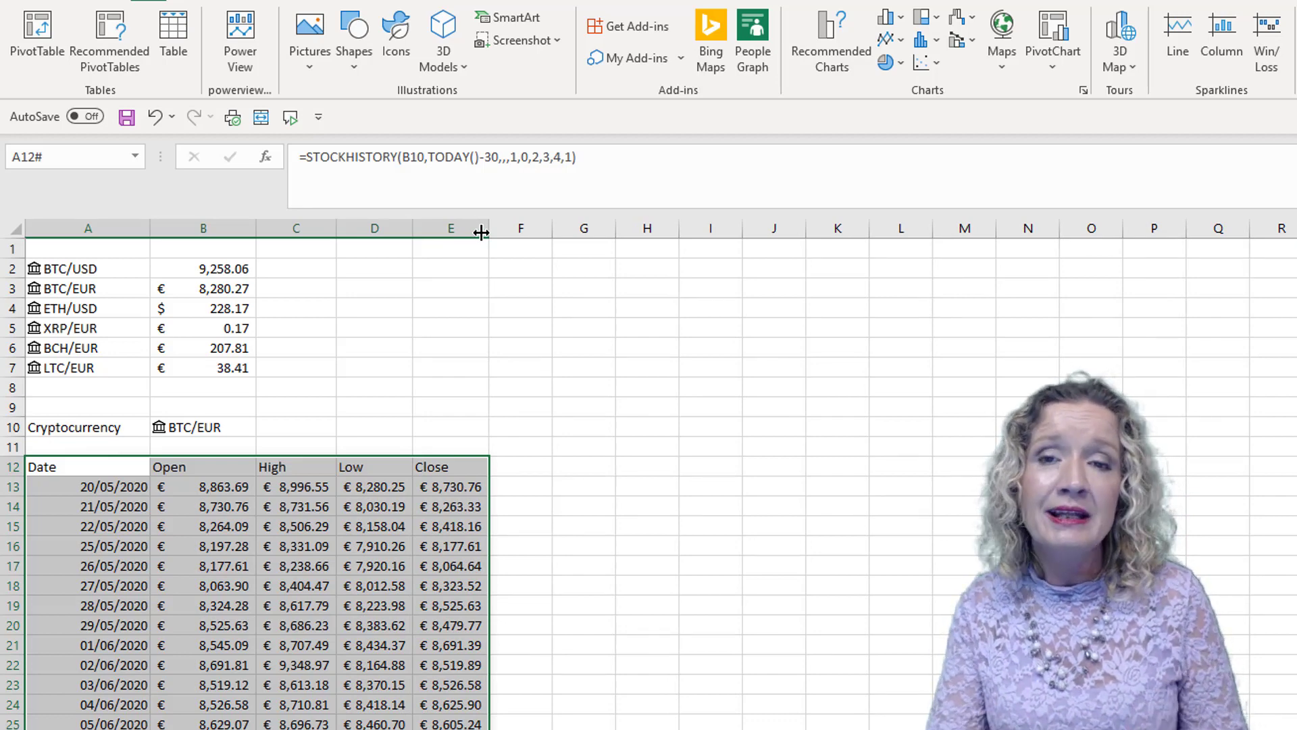
left_click(972, 22)
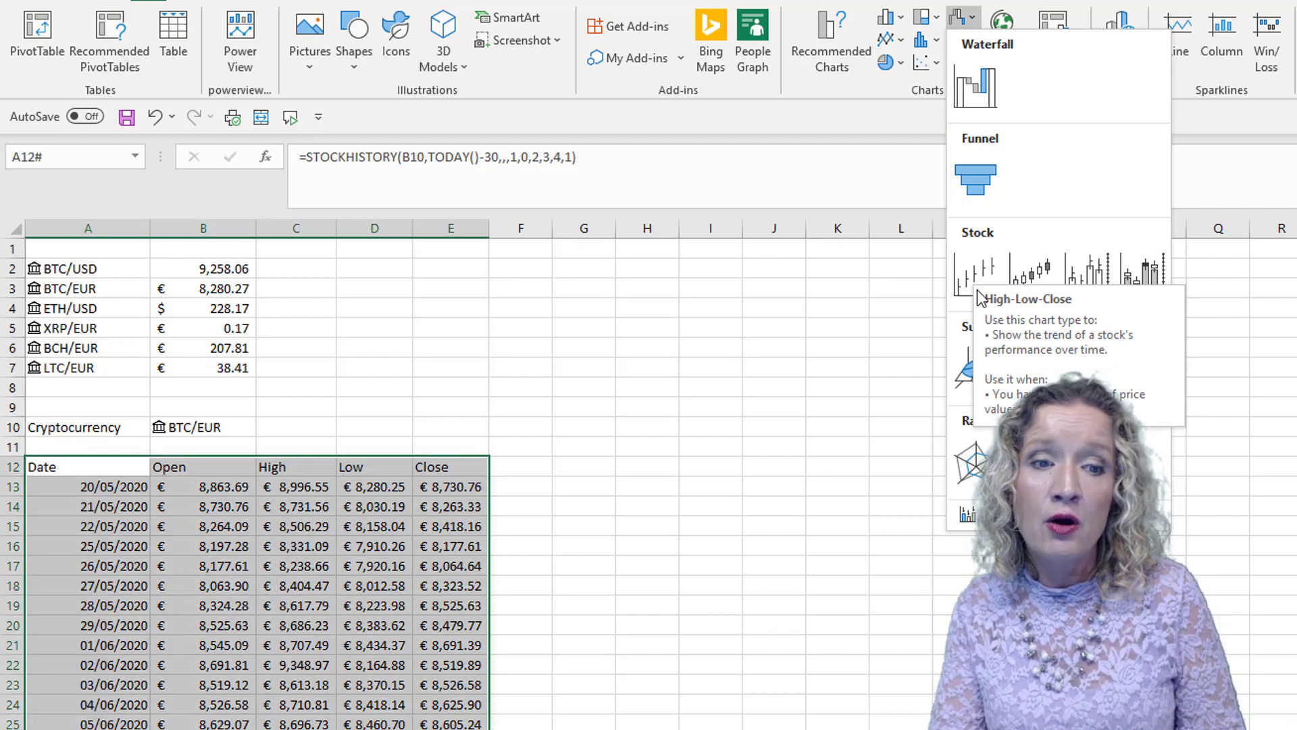
Insert an Open-High-Low-Close stock chart and enlarge it beside the table.
left_click(1043, 271)
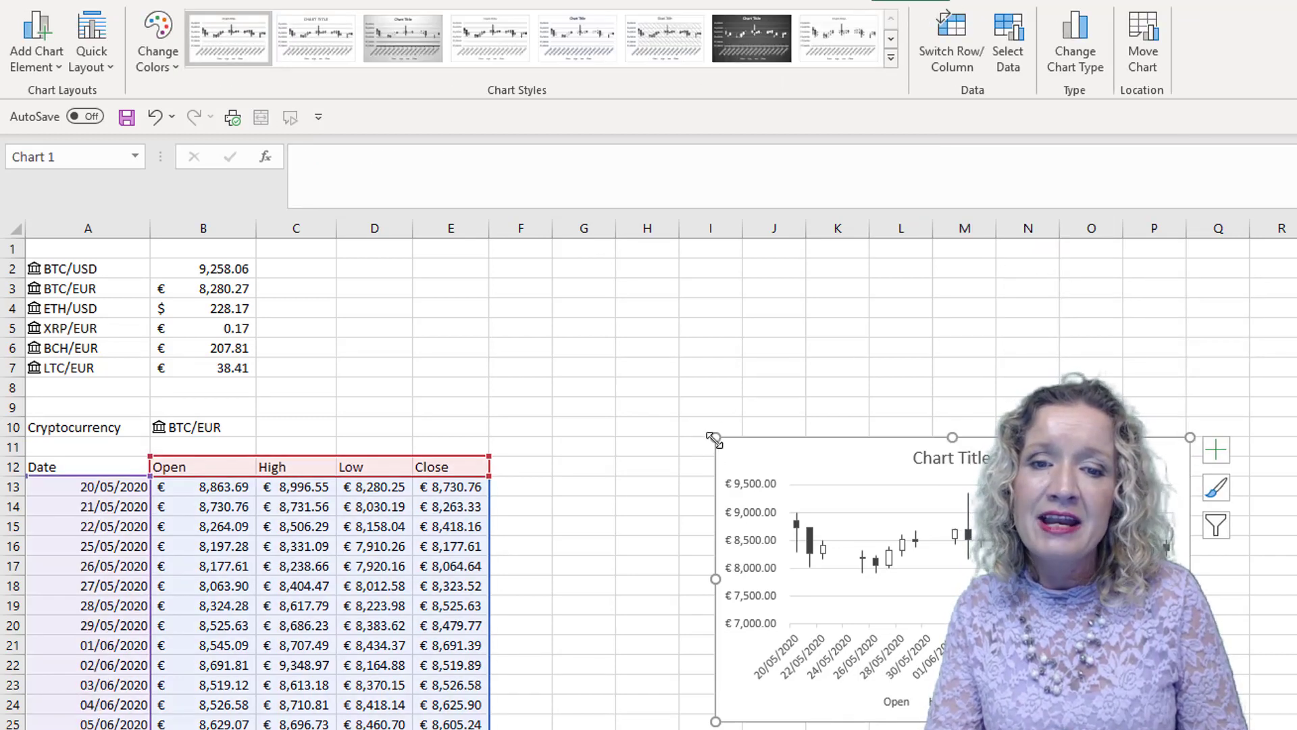
left_click_drag(712, 438, 530, 287)
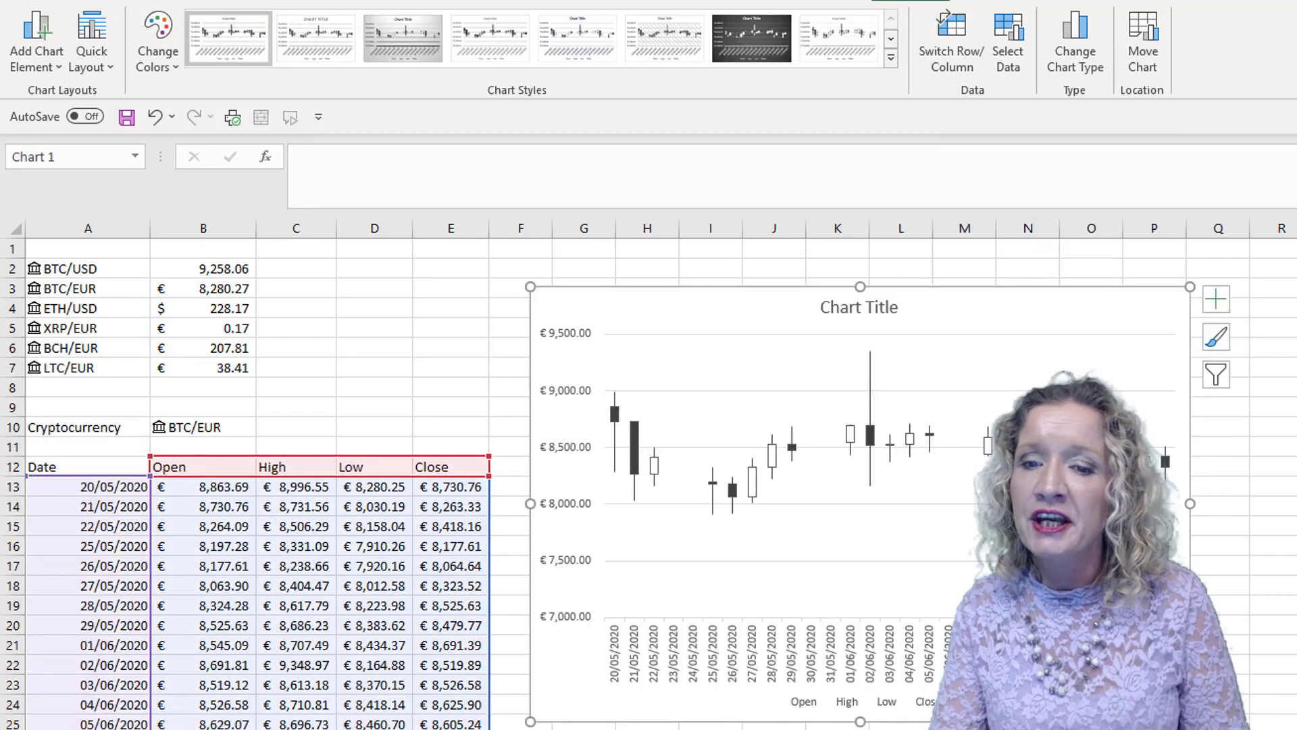
left_click_drag(1190, 503, 1272, 563)
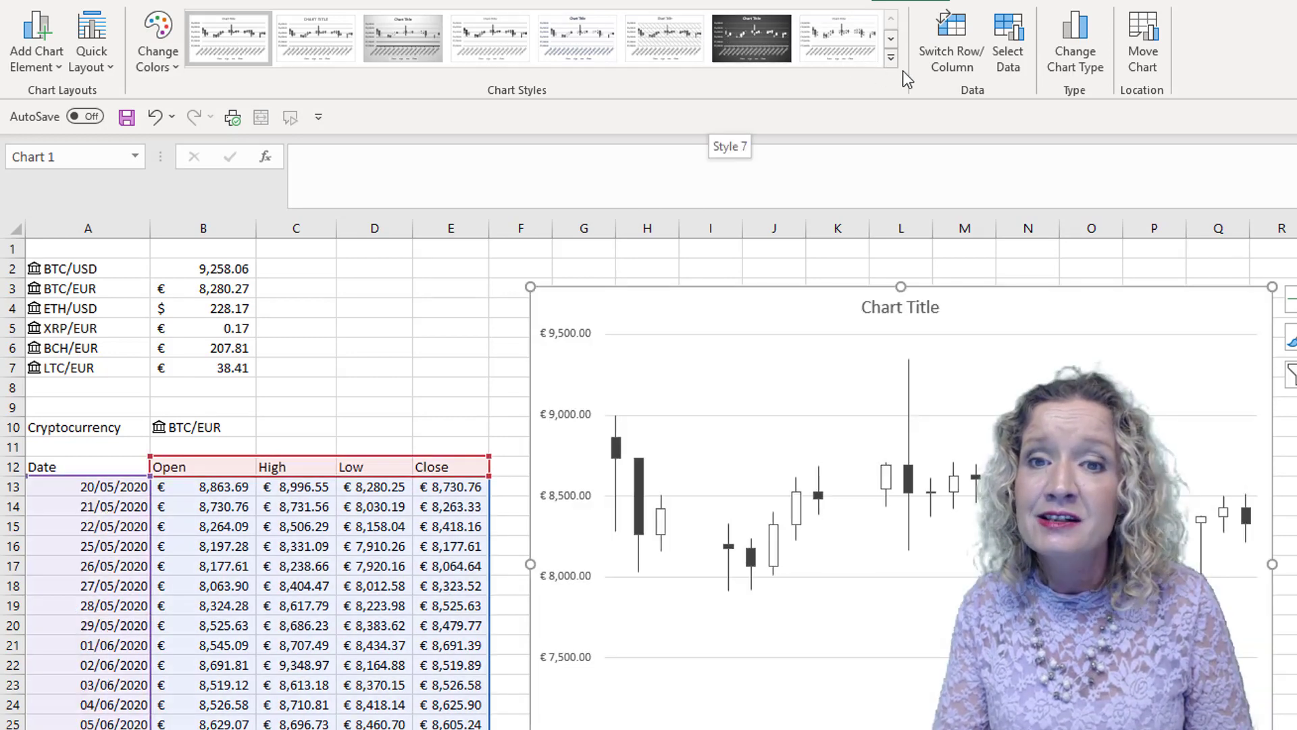
Browse the chart styles, keep the default style, and select cell B10.
left_click(892, 59)
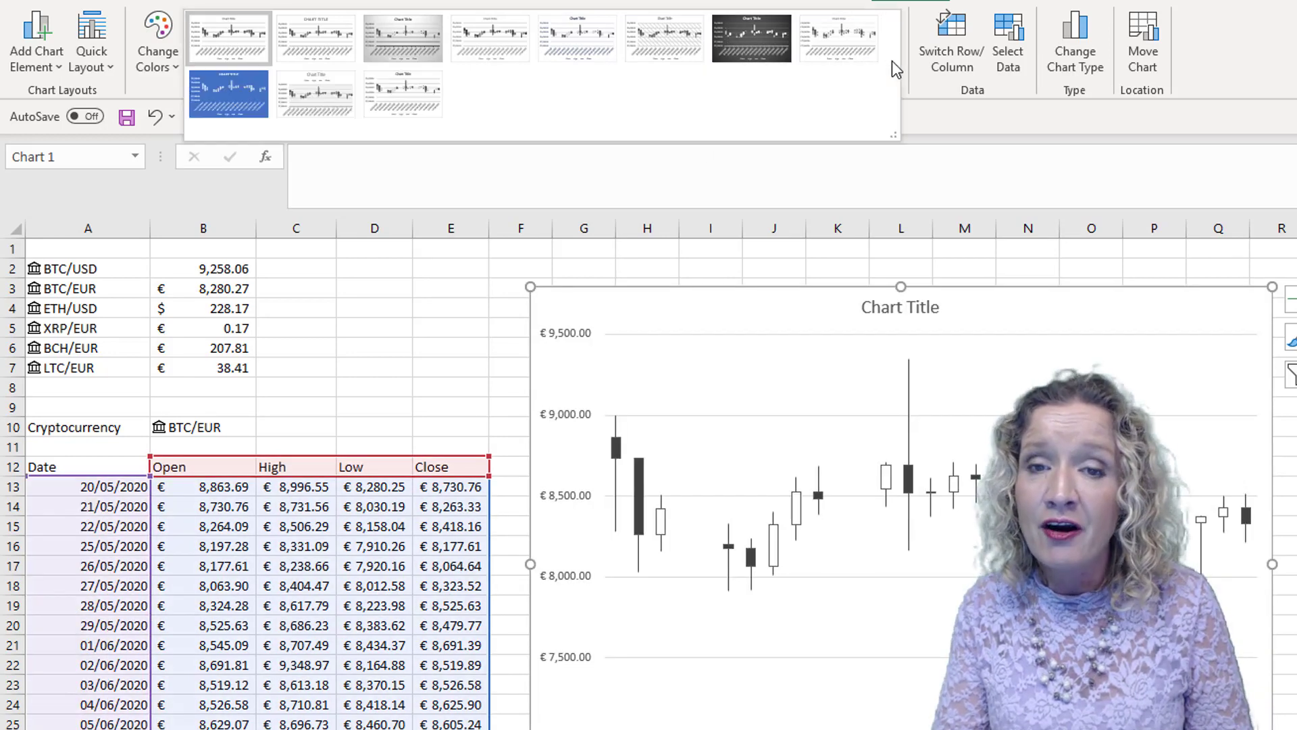
left_click(191, 425)
left_click(189, 427)
Set B10 to BTC/USD, then to LTC/EUR, so the table and chart show LTC/EUR prices.
left_click(265, 427)
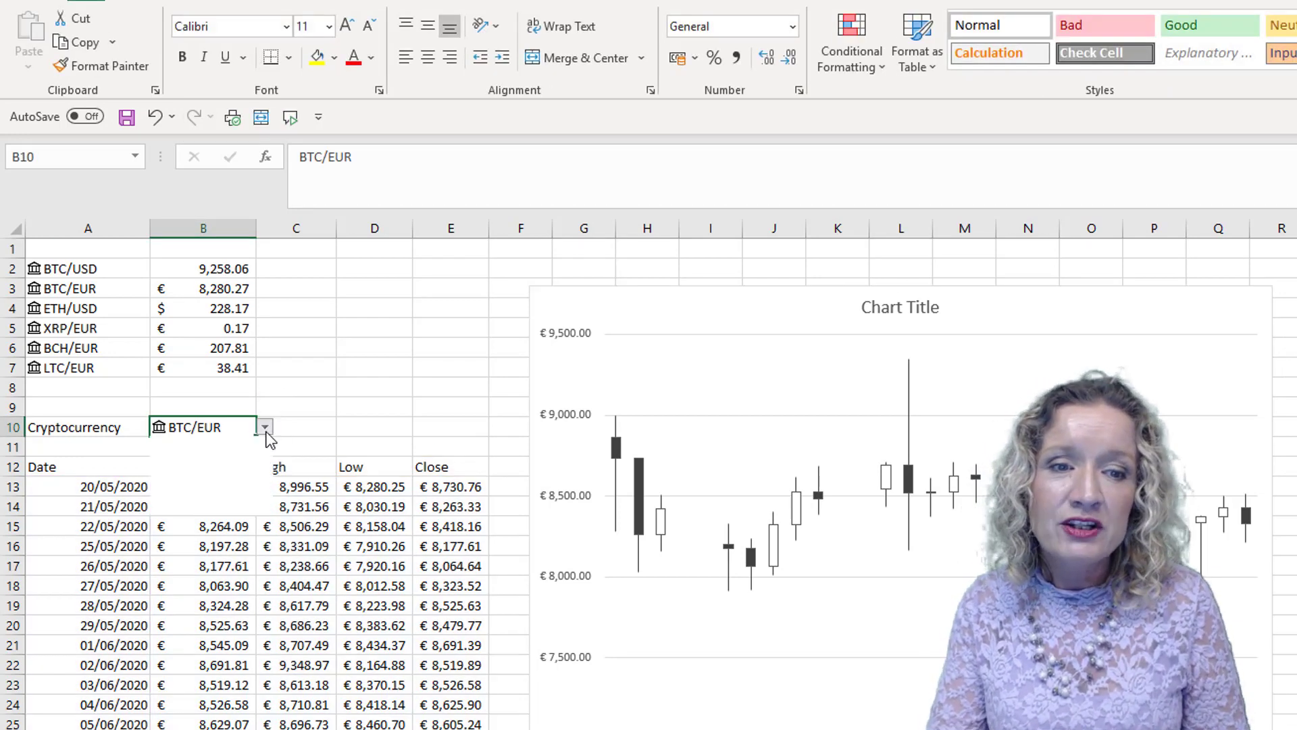
left_click(239, 451)
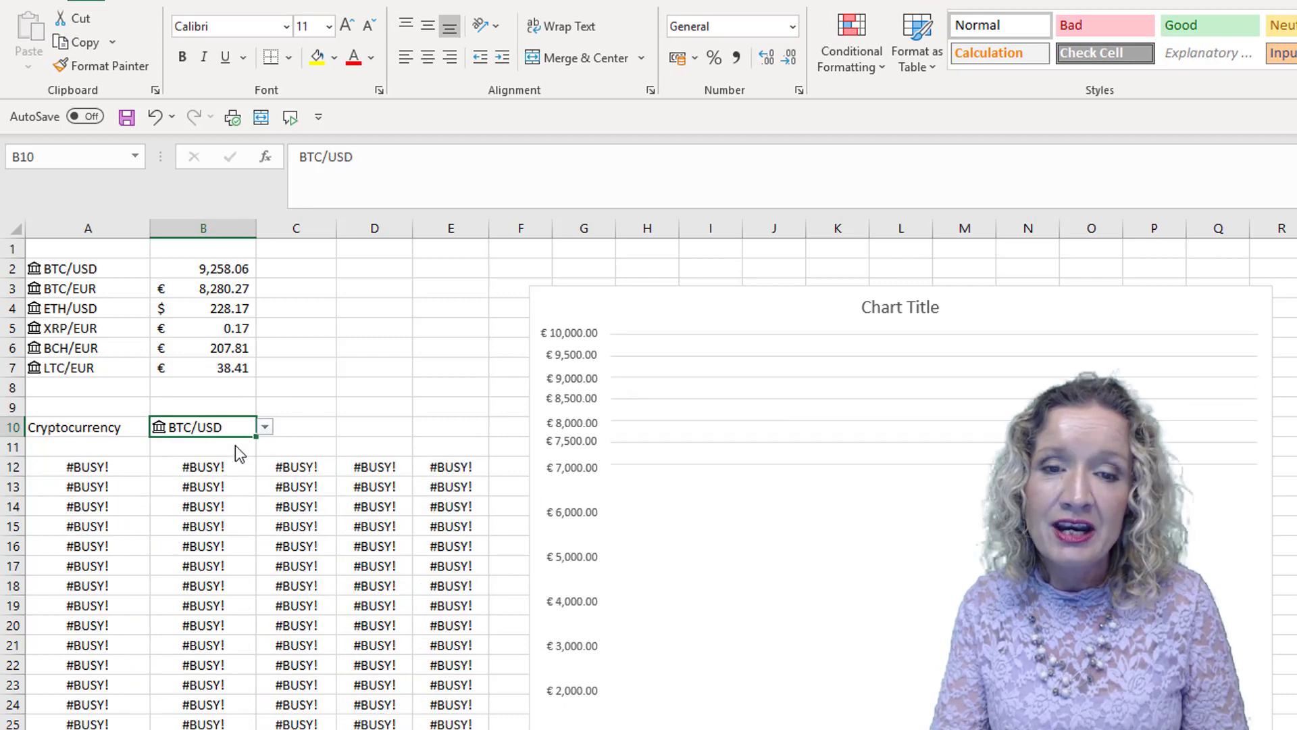
left_click(265, 427)
left_click(192, 508)
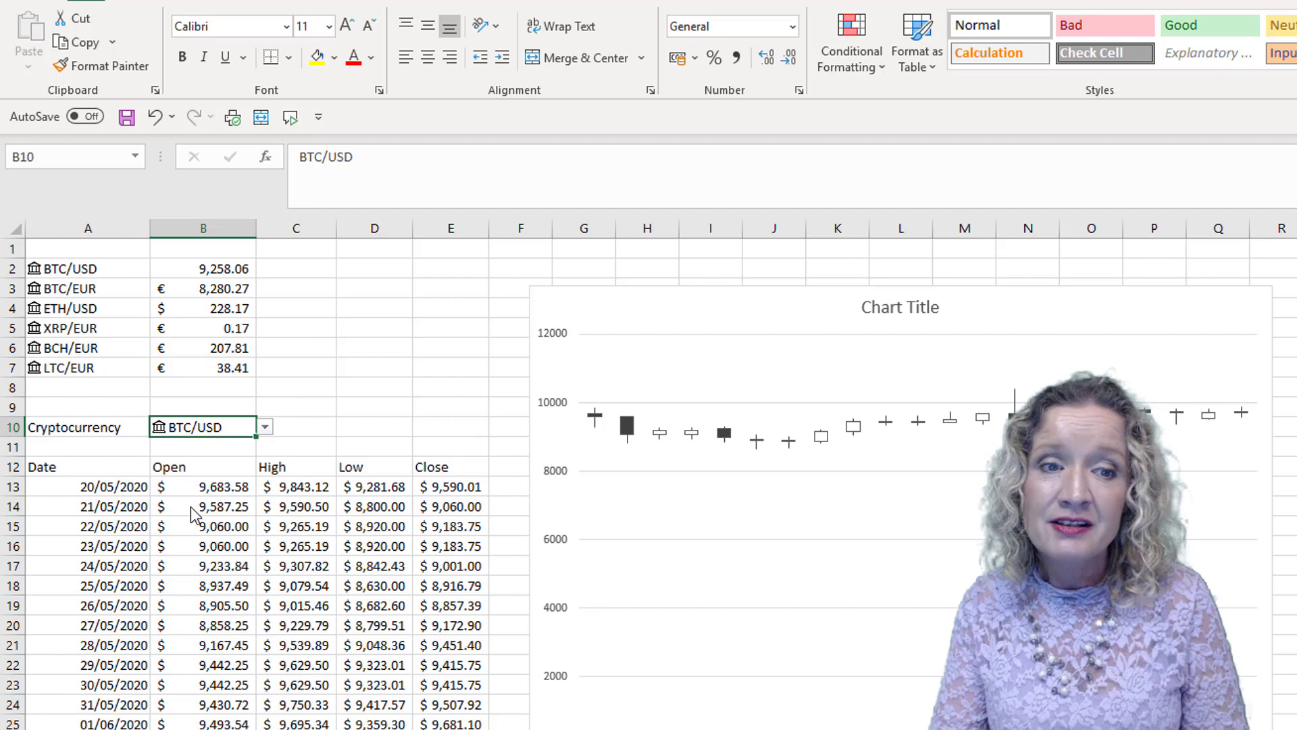